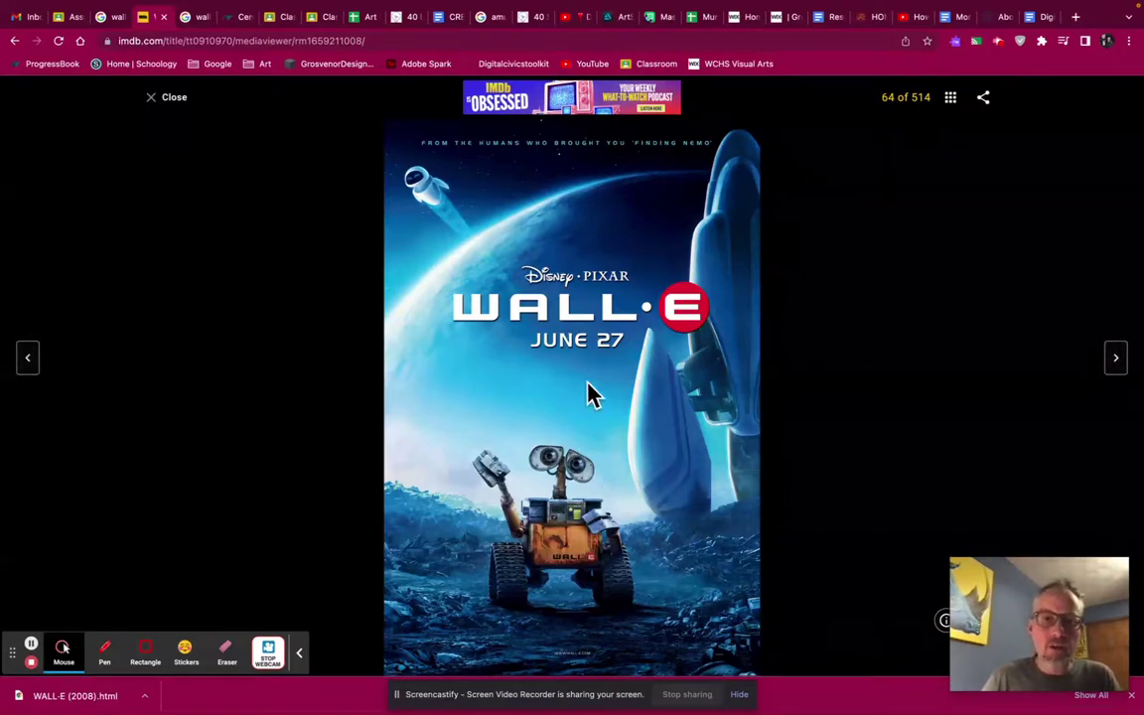
- View the walleye search photo and the June 27 WALL·E poster from IMDb's poster gallery without its details overlay
left_click(117, 22)
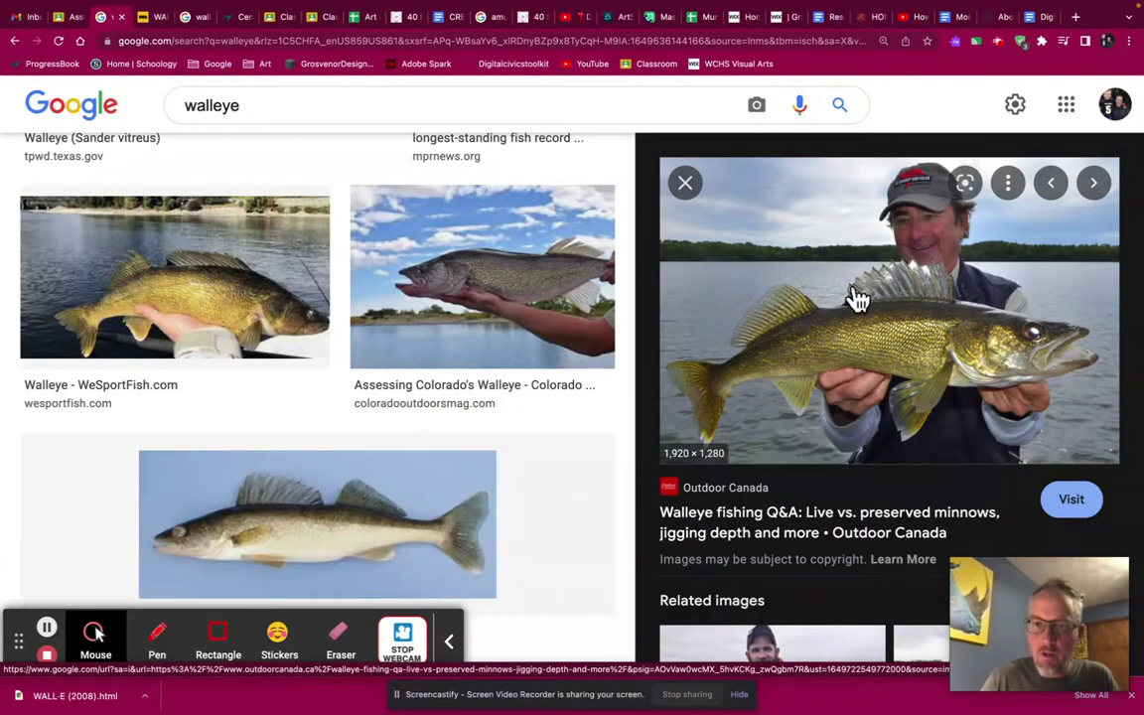
left_click(155, 27)
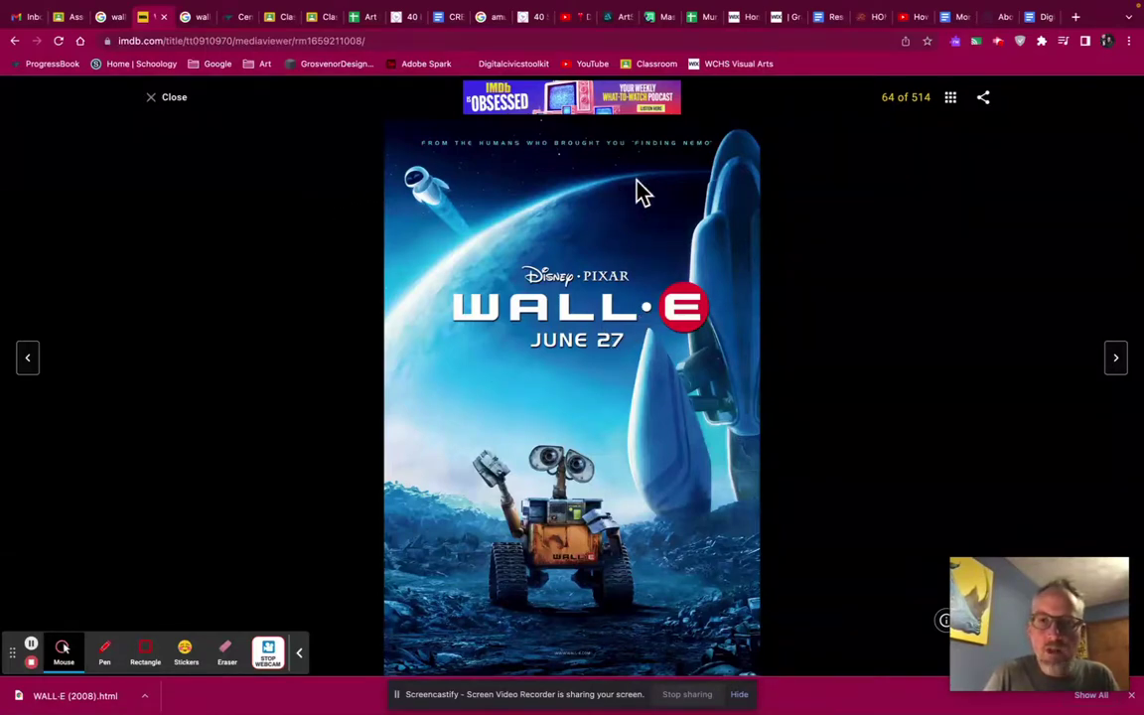
left_click(952, 101)
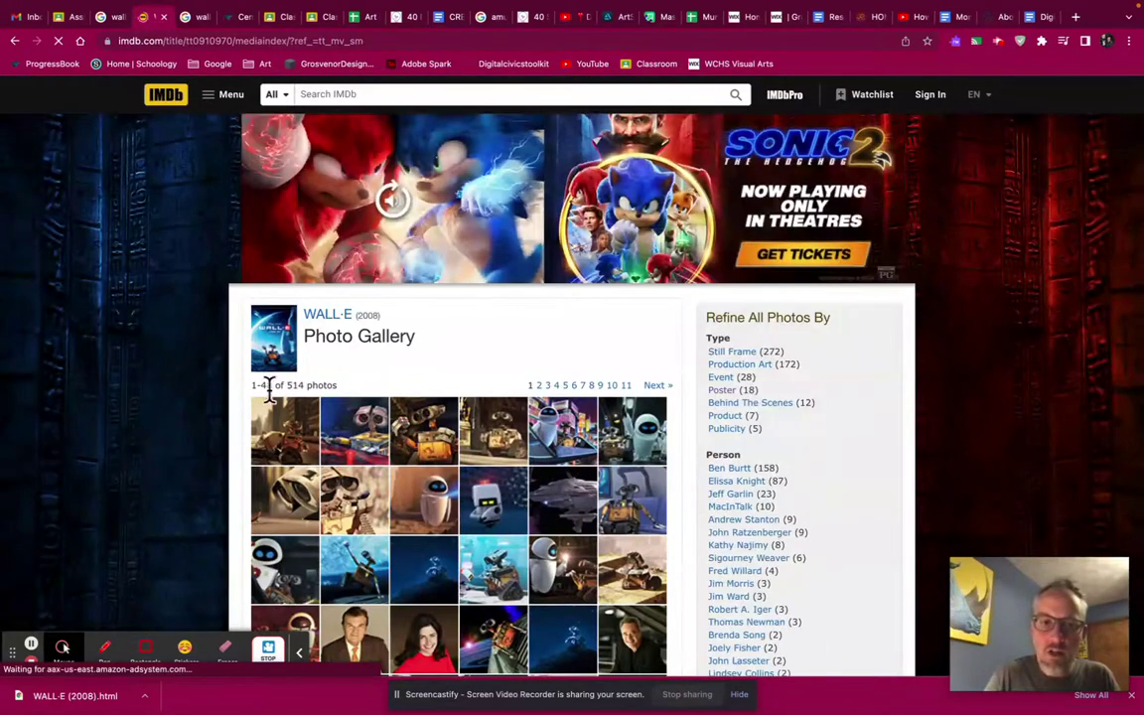
left_click(725, 390)
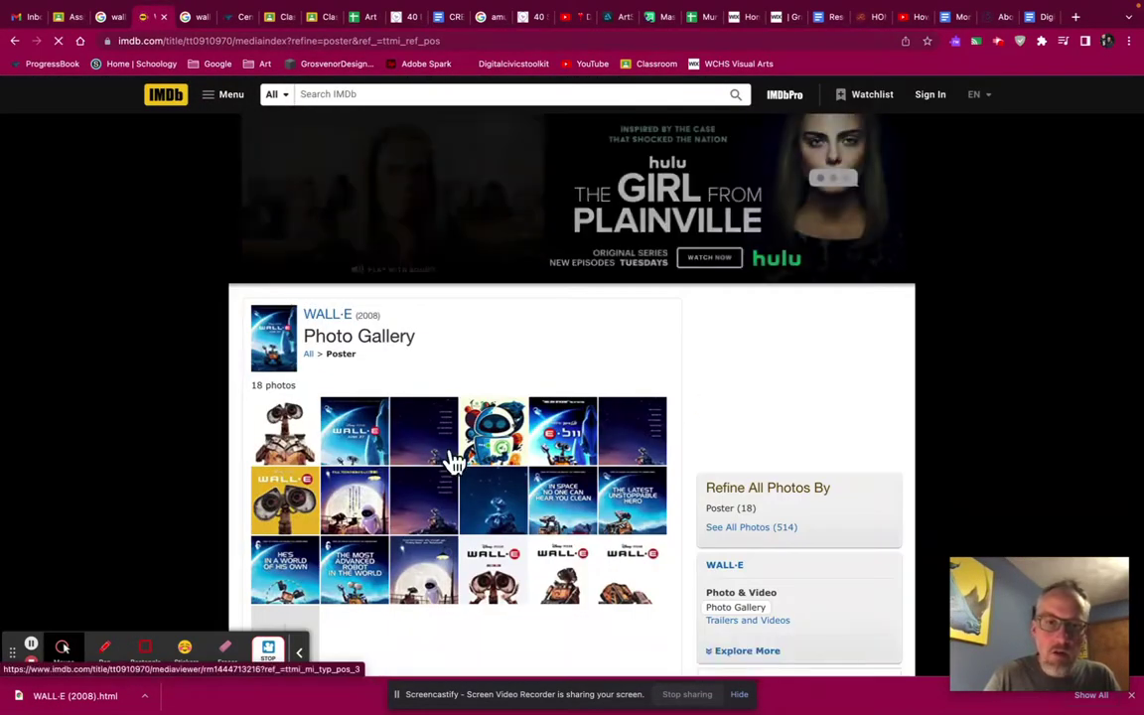
left_click(358, 442)
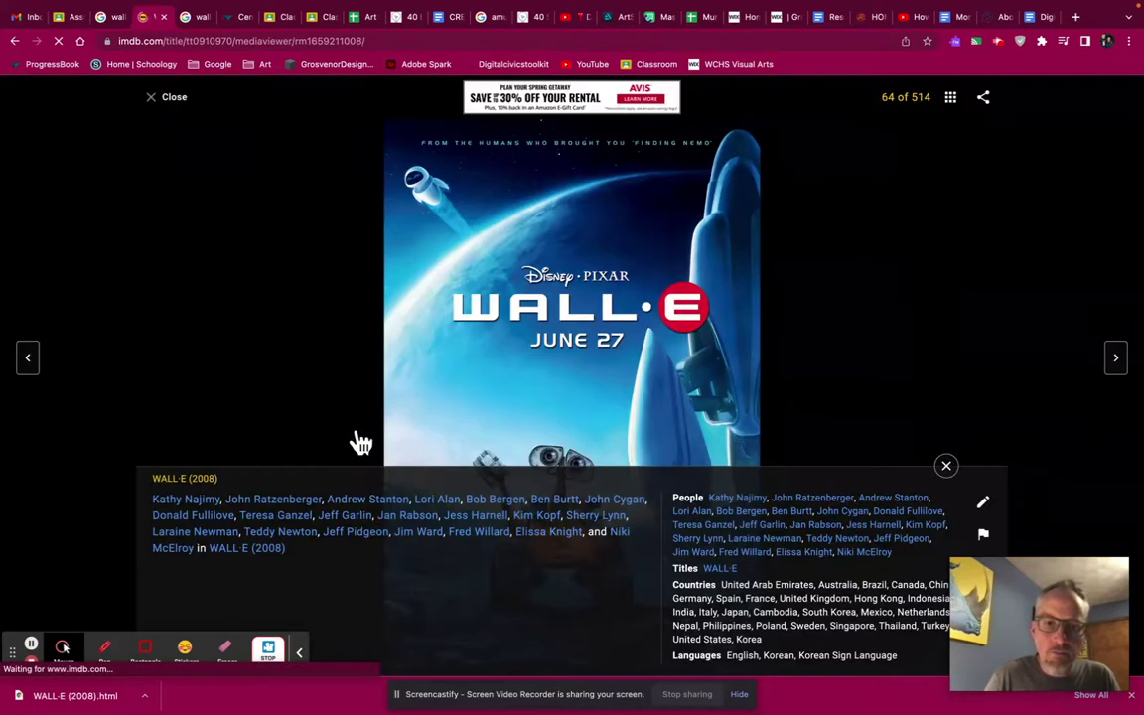
left_click(948, 467)
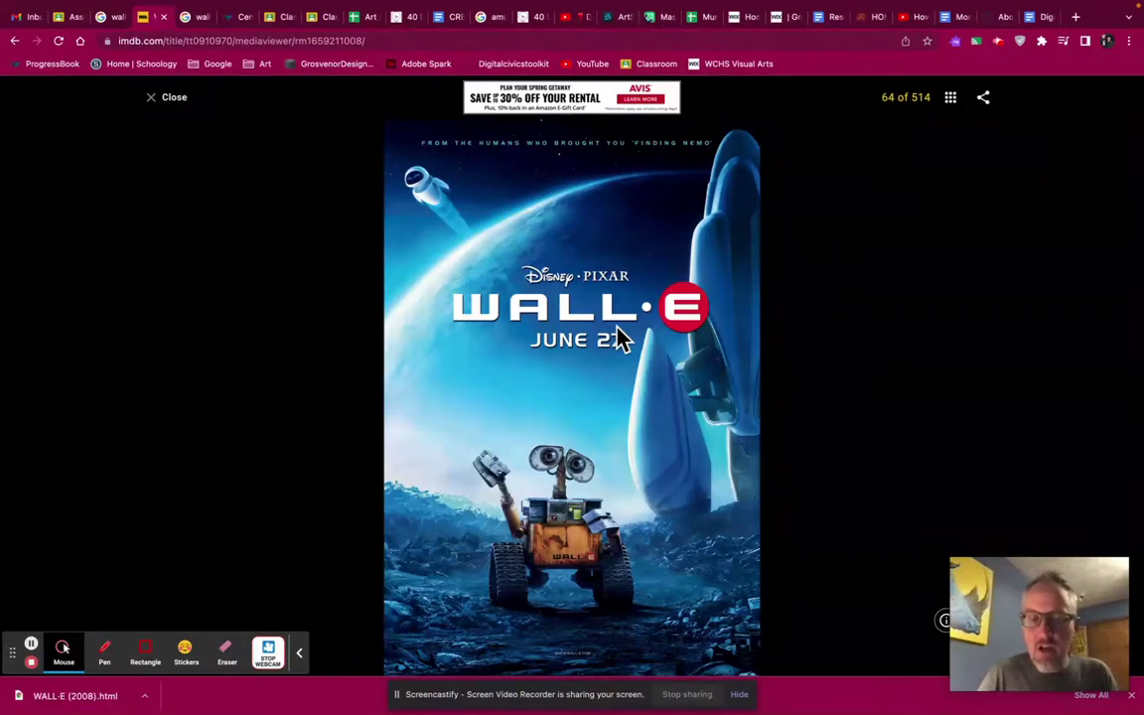
- Switch to Photoshop and move the WALL text into the open sky just below the JUNE 27 line
key("super+Tab")
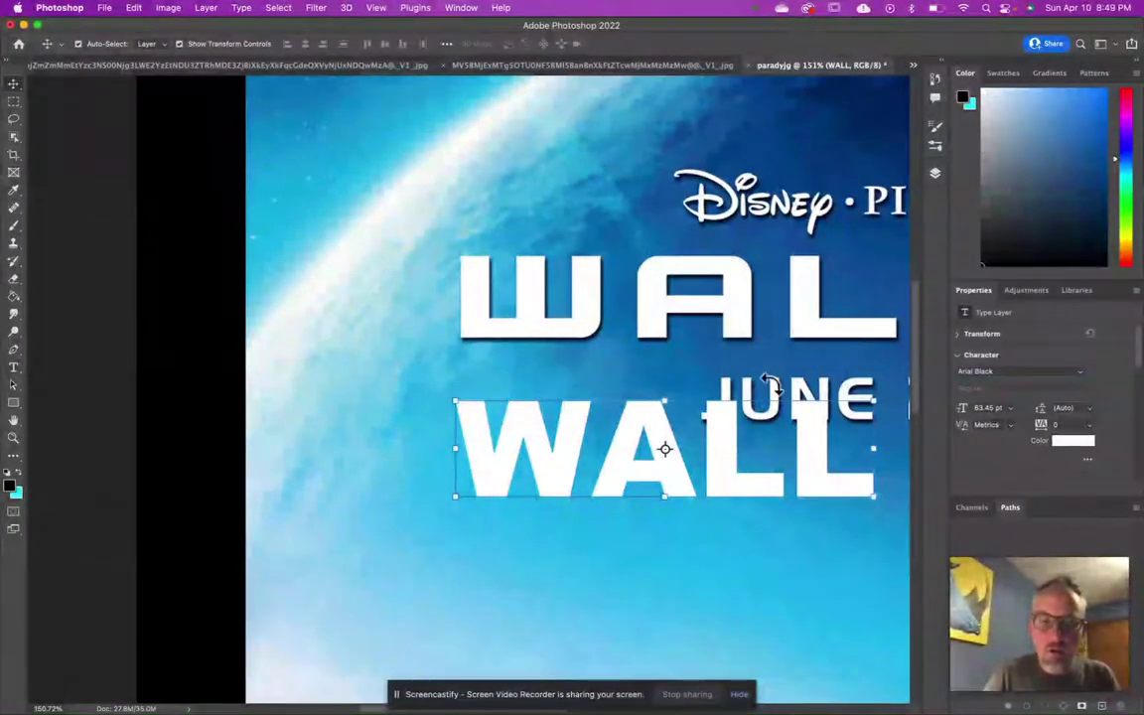
key("super+0")
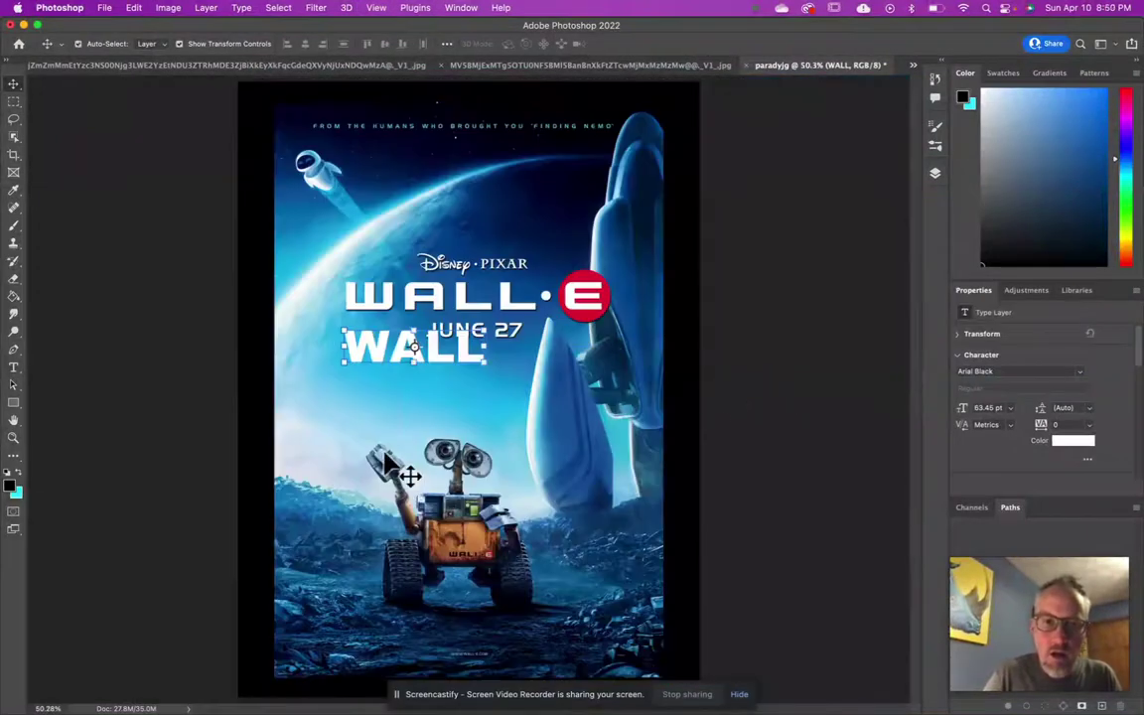
left_click_drag(374, 356, 319, 487)
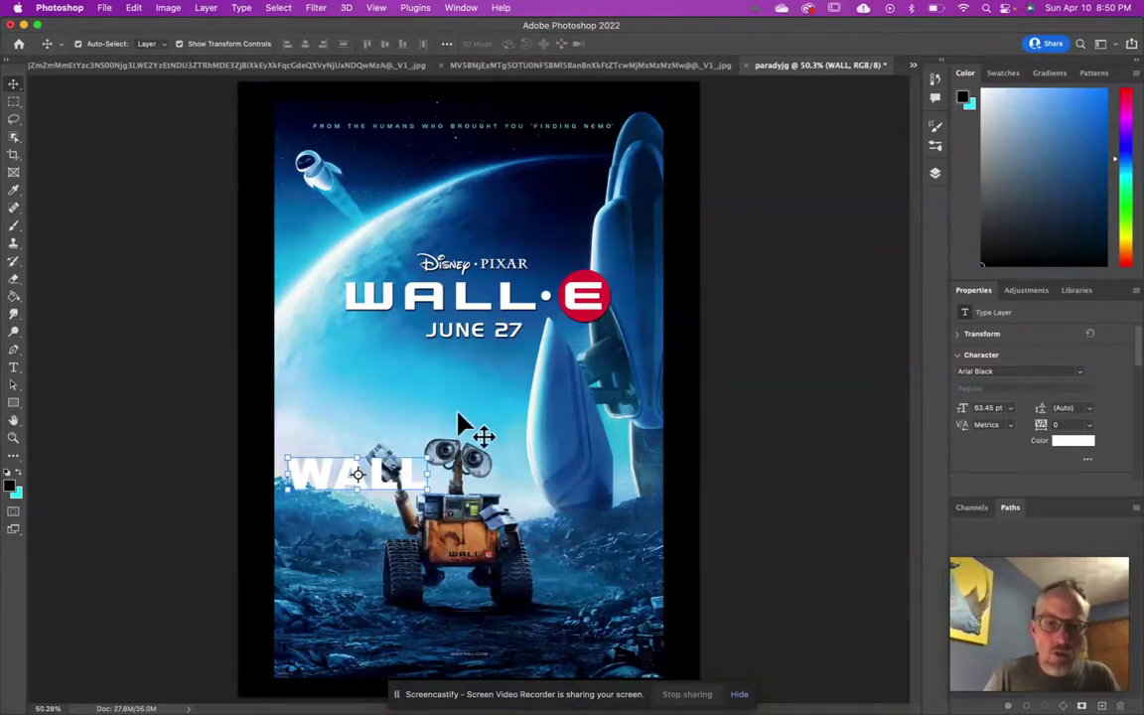
left_click_drag(322, 475, 385, 389)
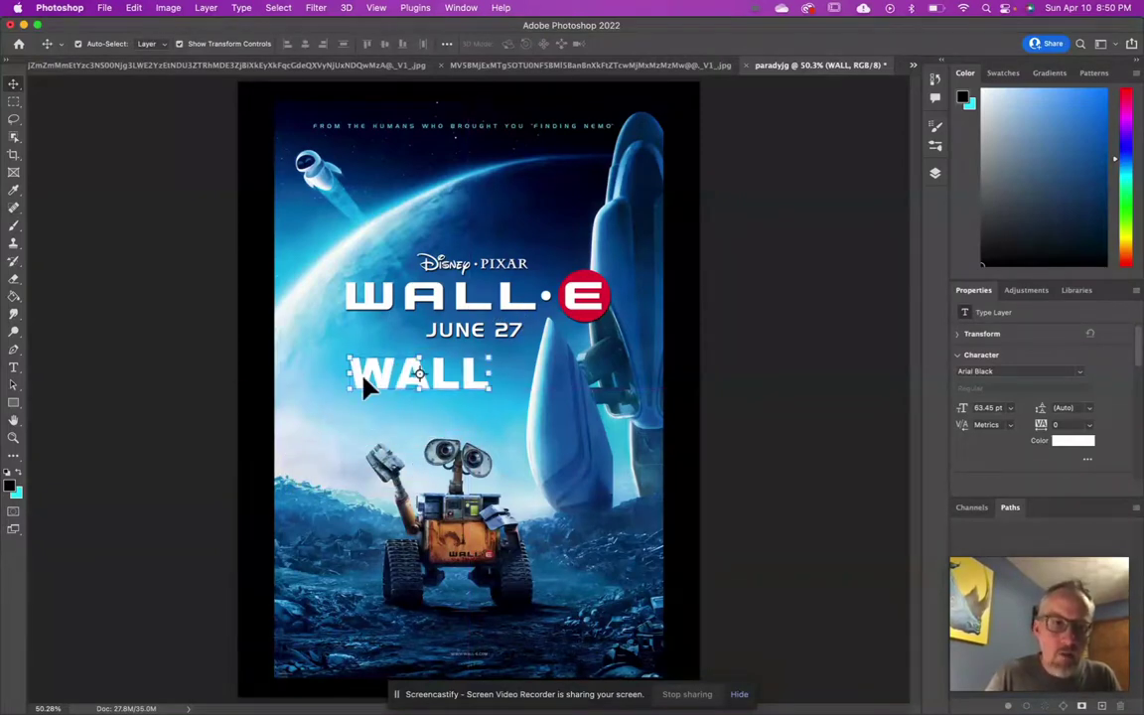
- Select the WALL text for editing and compare its letterforms closely with the original title lettering
left_click(13, 368)
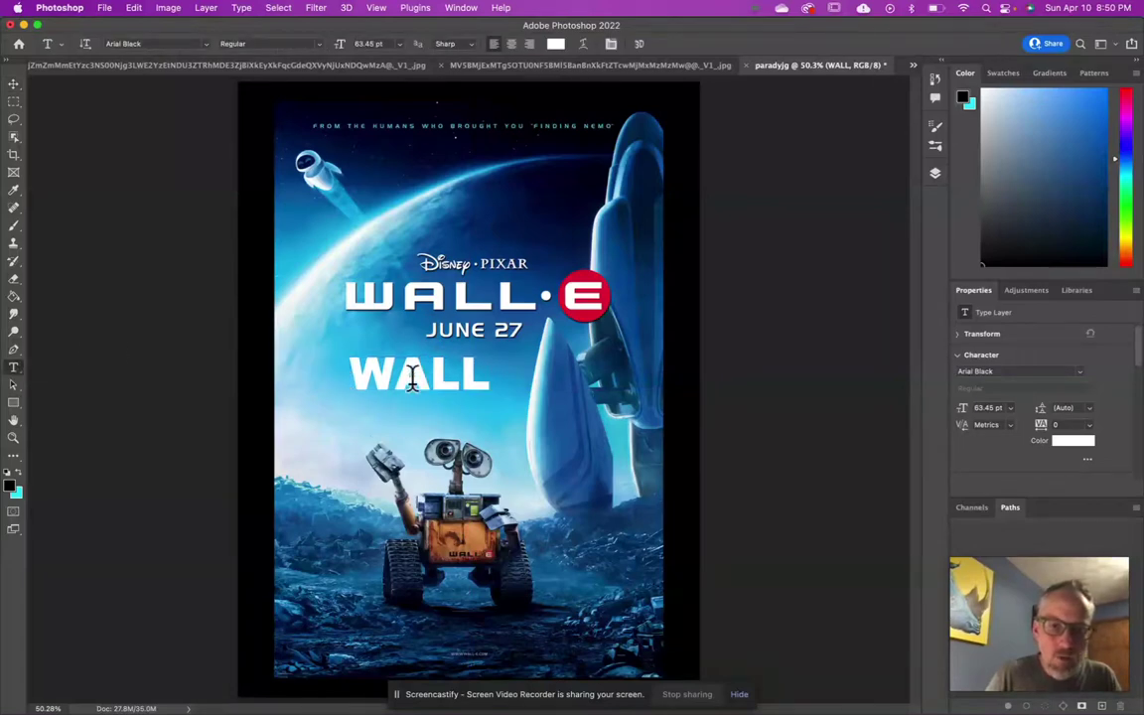
double_click(372, 354)
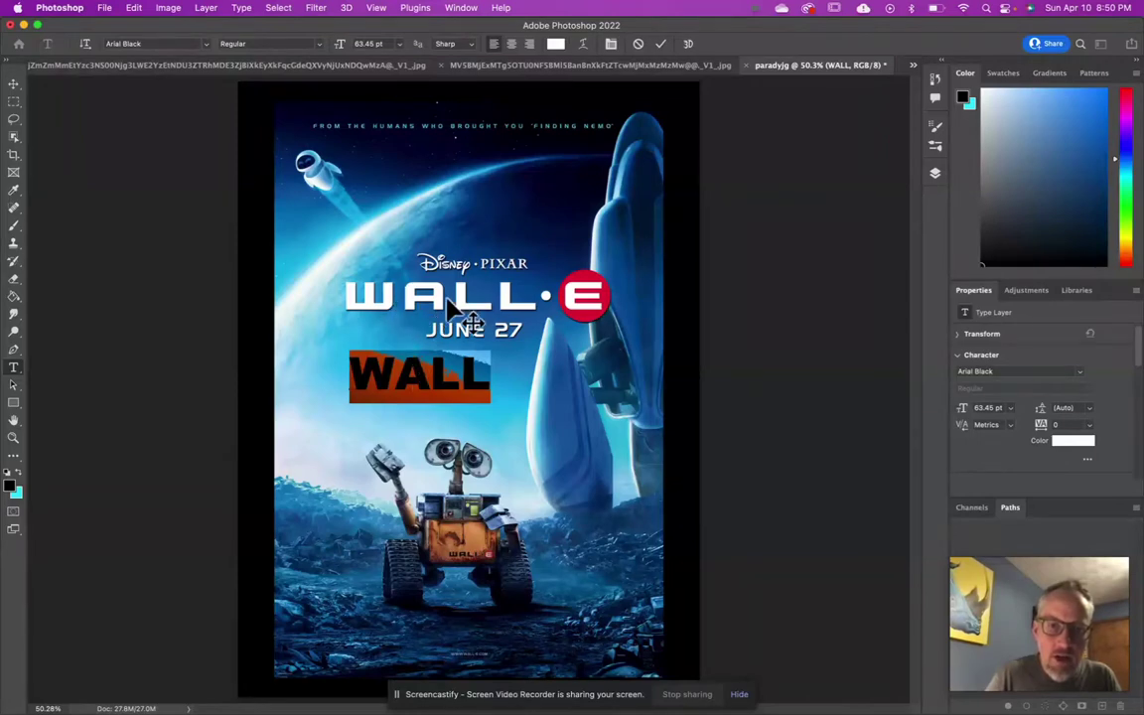
scroll(427, 288, "up", 5)
scroll(452, 311, "left", 7)
scroll(452, 311, "up", 5)
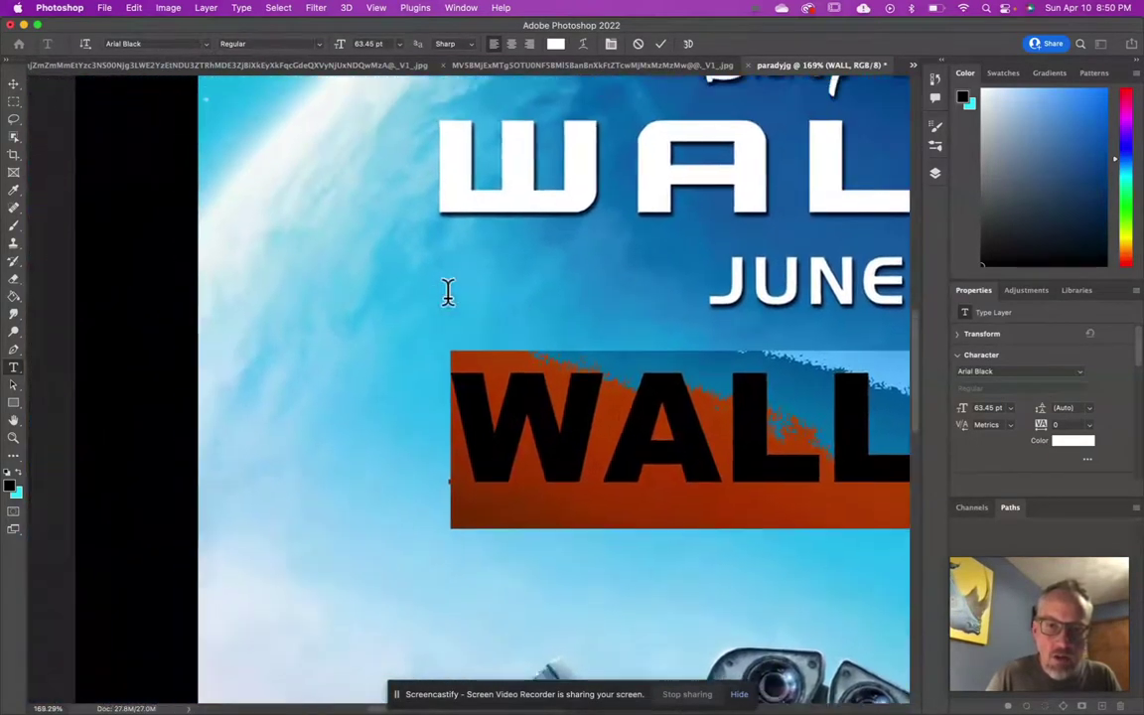
scroll(448, 300, "right", 3)
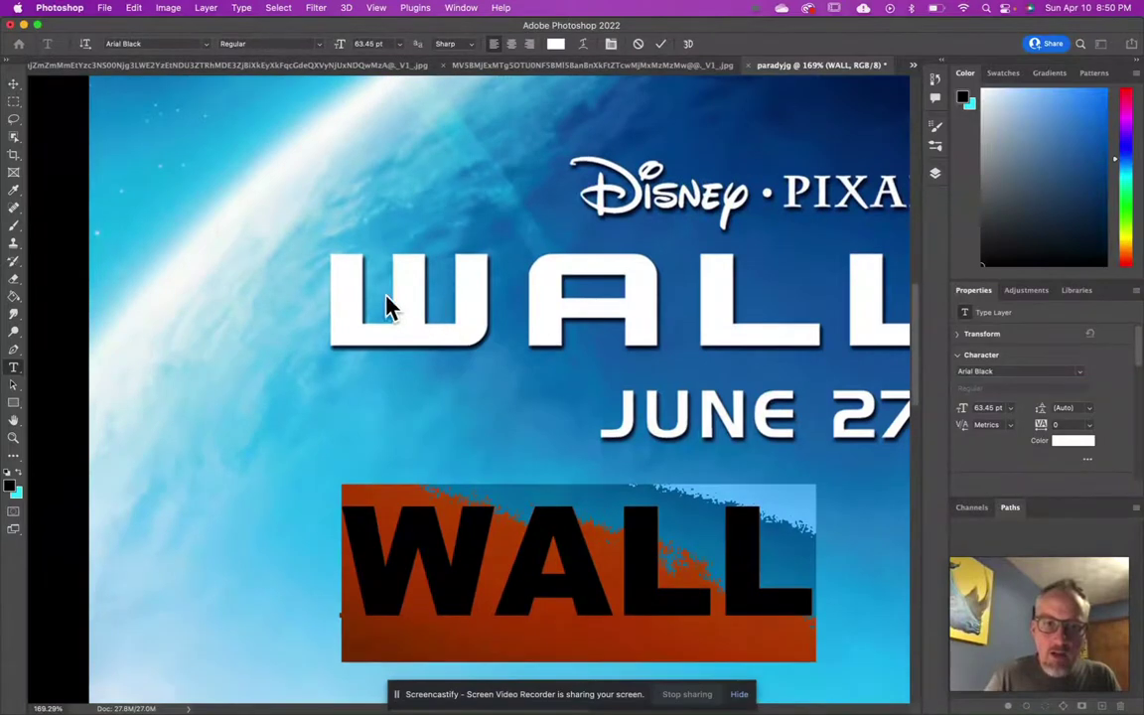
- Move the WALL text up so it sits closer beneath the original WALL·E title and commit the transform
left_click(15, 85)
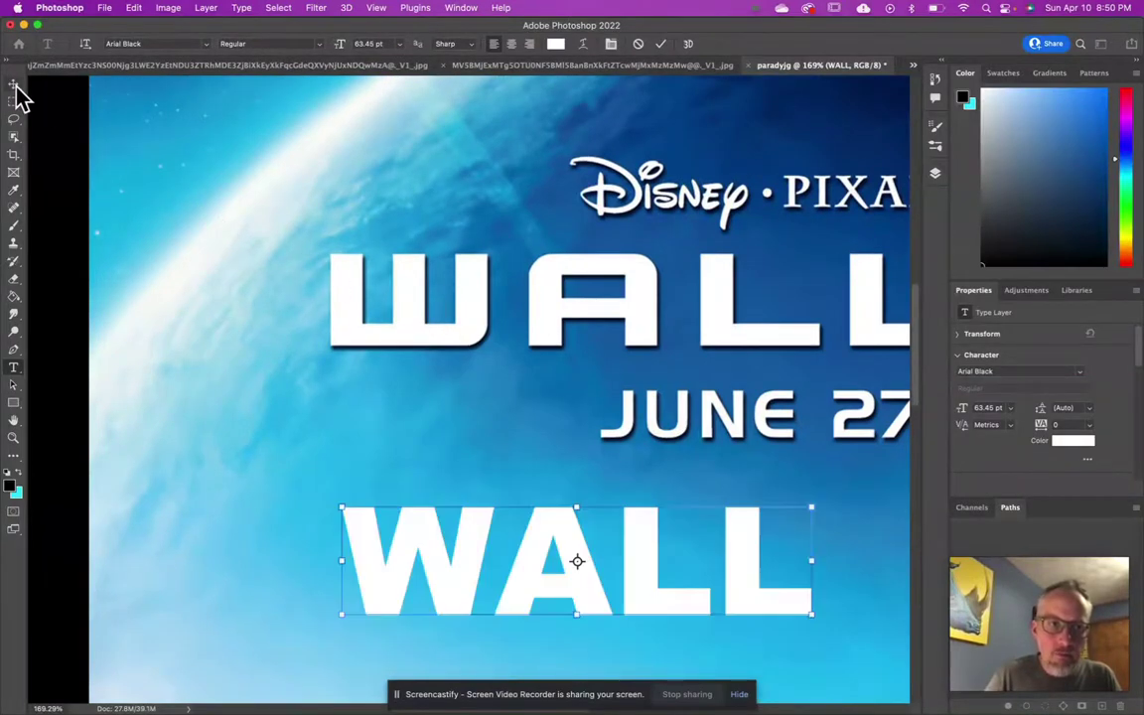
left_click_drag(531, 567, 545, 481)
mouse_move(832, 477)
left_mouse_down()
mouse_move(843, 486)
mouse_move(822, 486)
left_mouse_up()
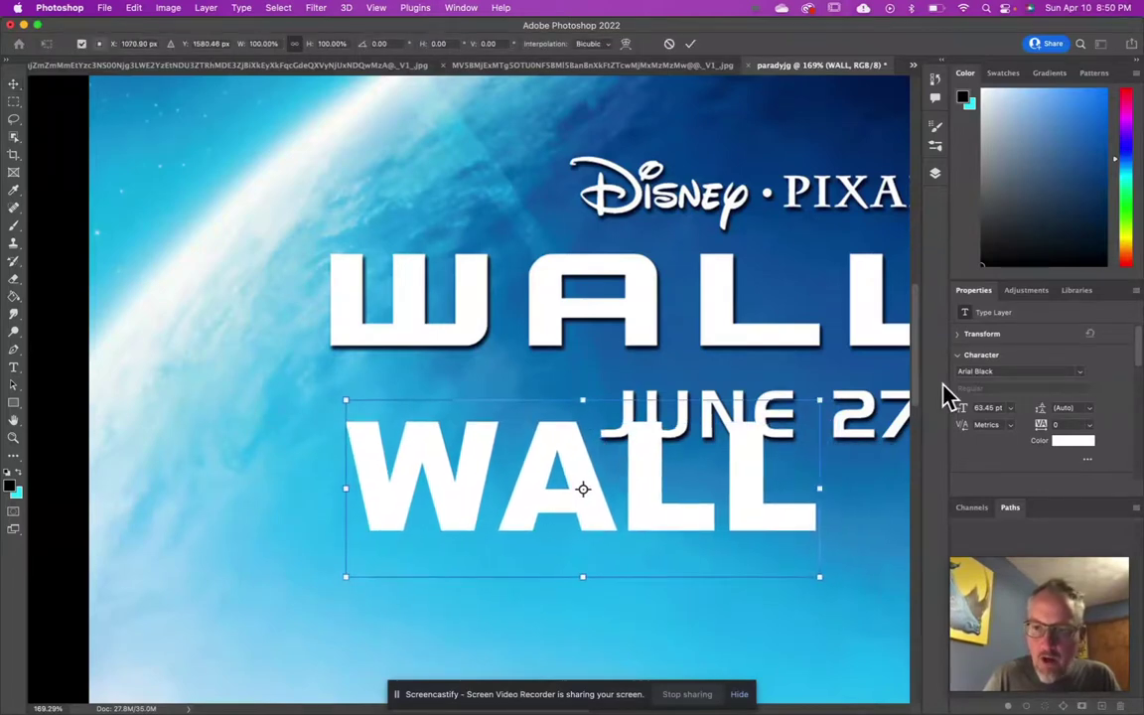
key("Return")
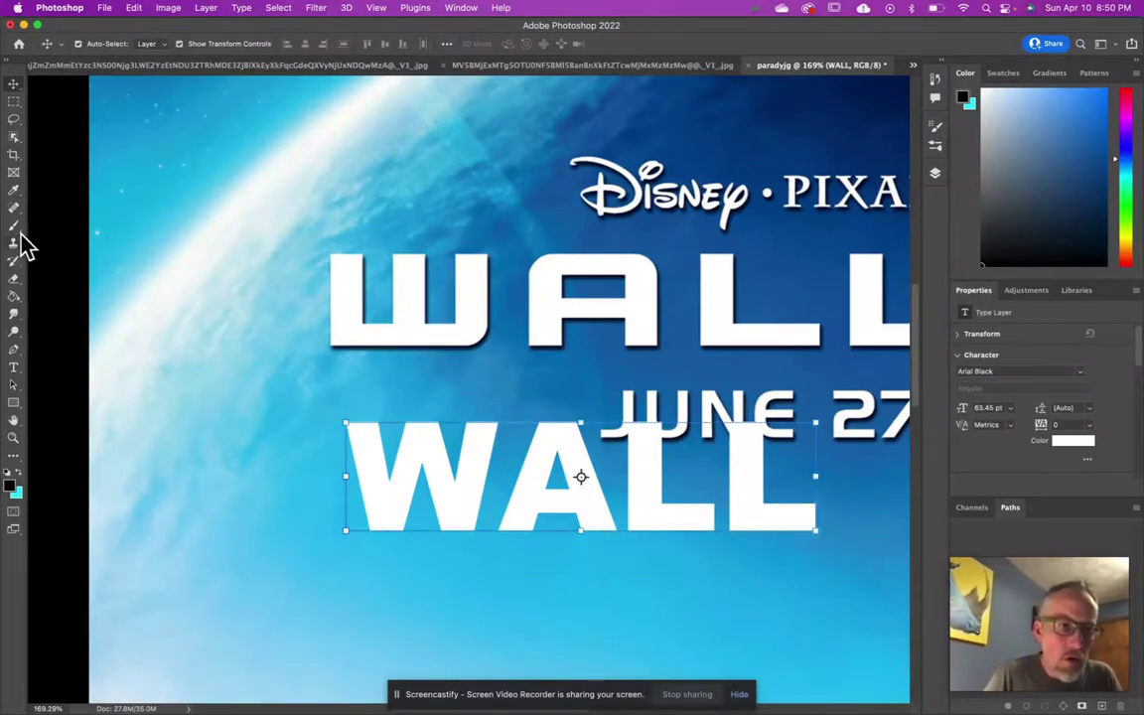
- Select all the letters of the WALL text and open the Character and Paragraph settings, with Character in front
left_click(14, 367)
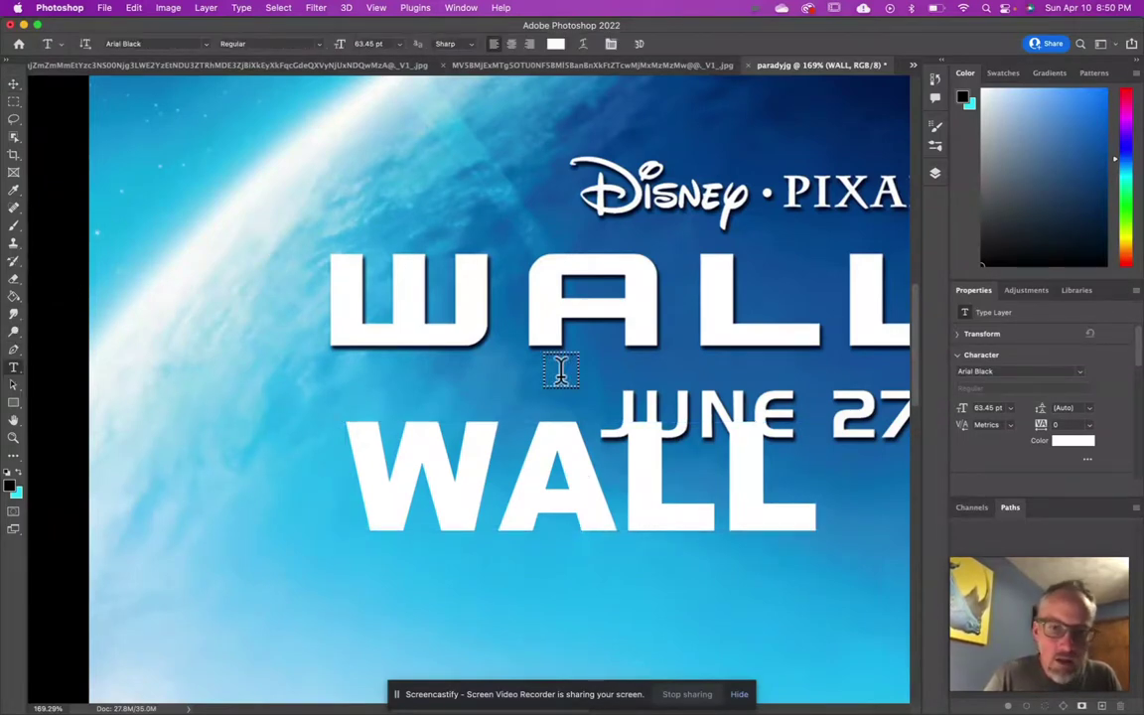
double_click(586, 502)
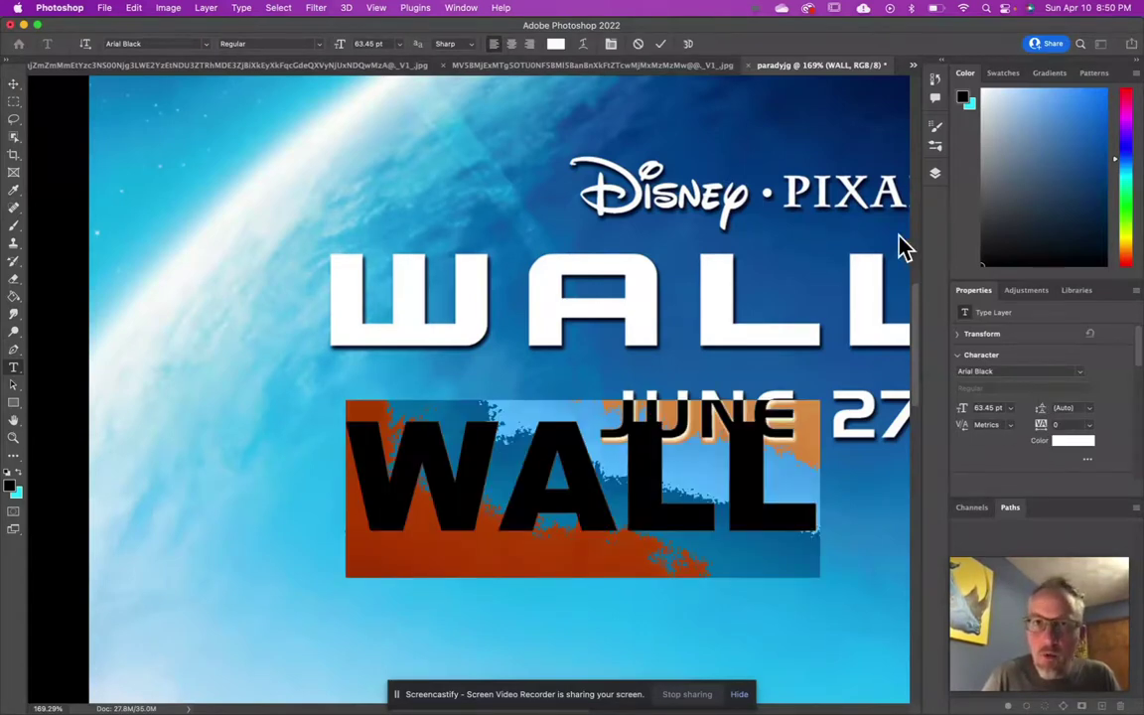
left_click(460, 8)
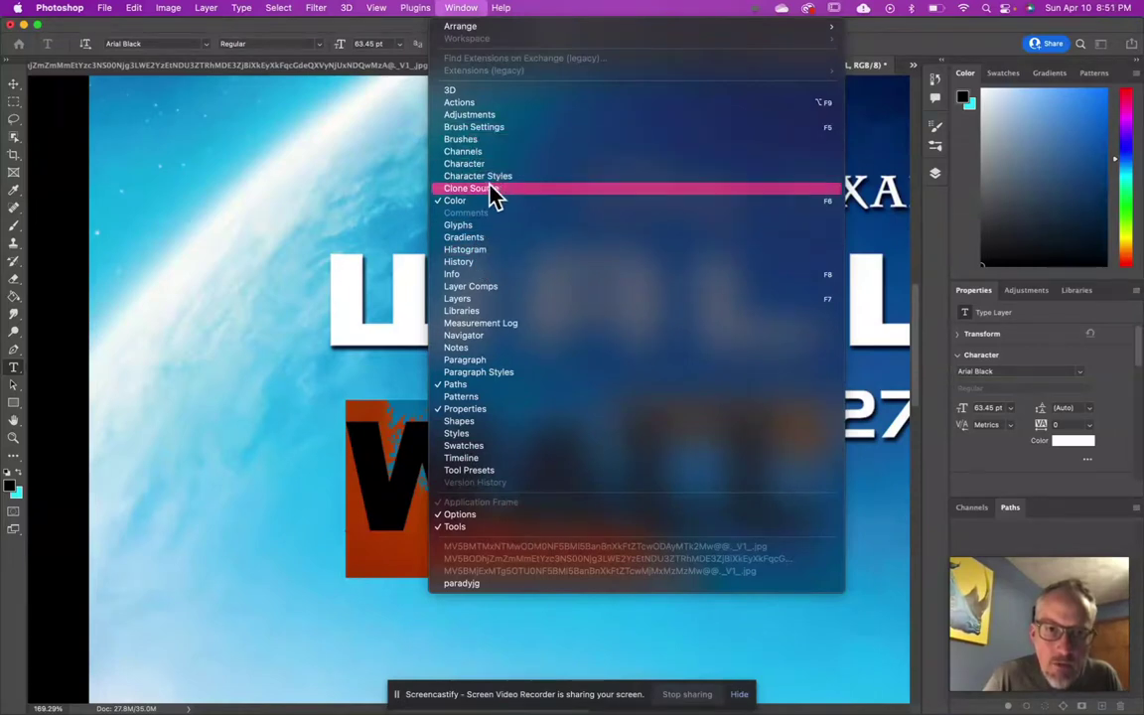
left_click(596, 14)
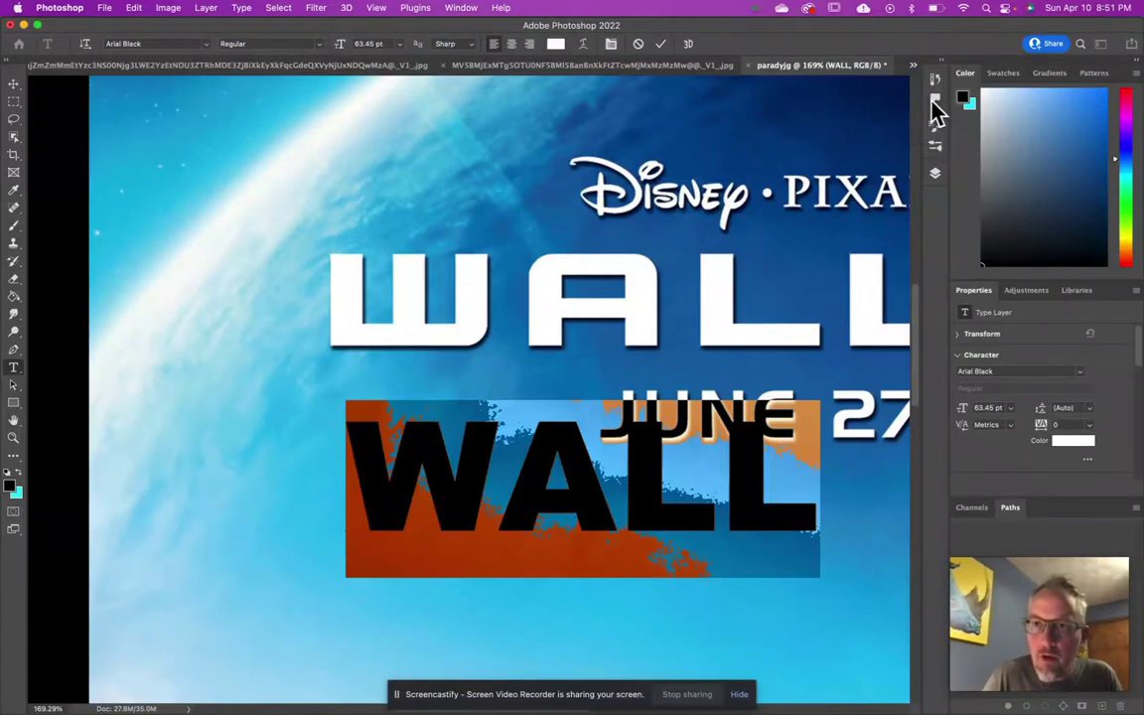
left_click(457, 9)
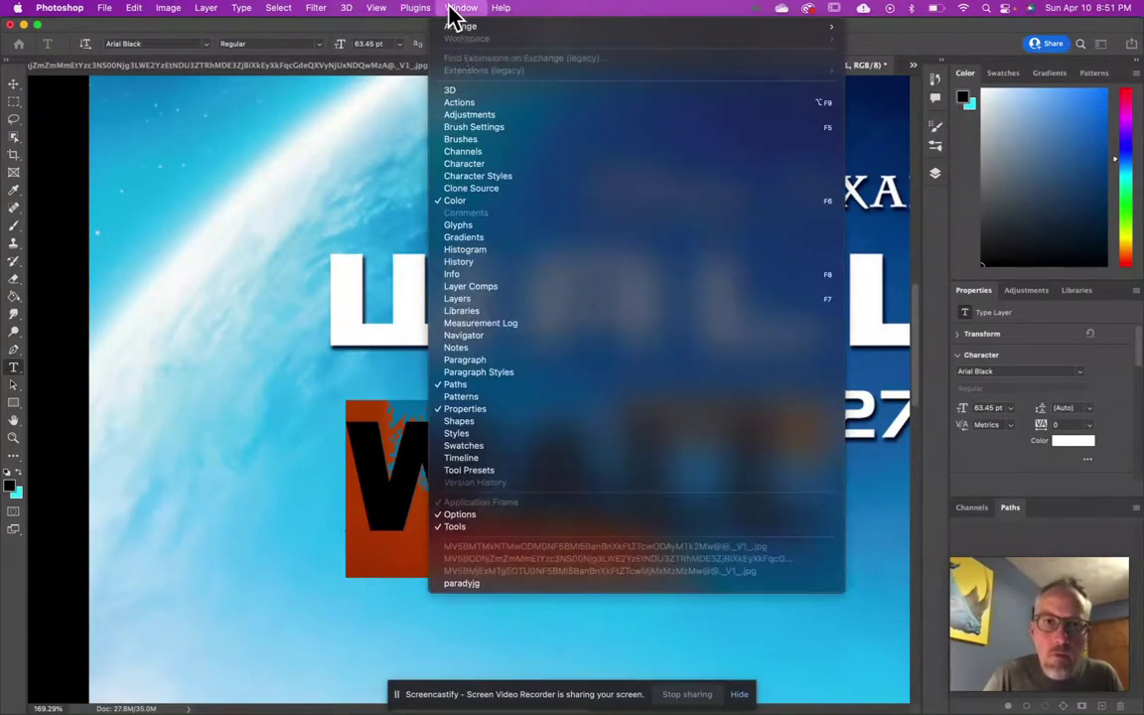
left_click(487, 361)
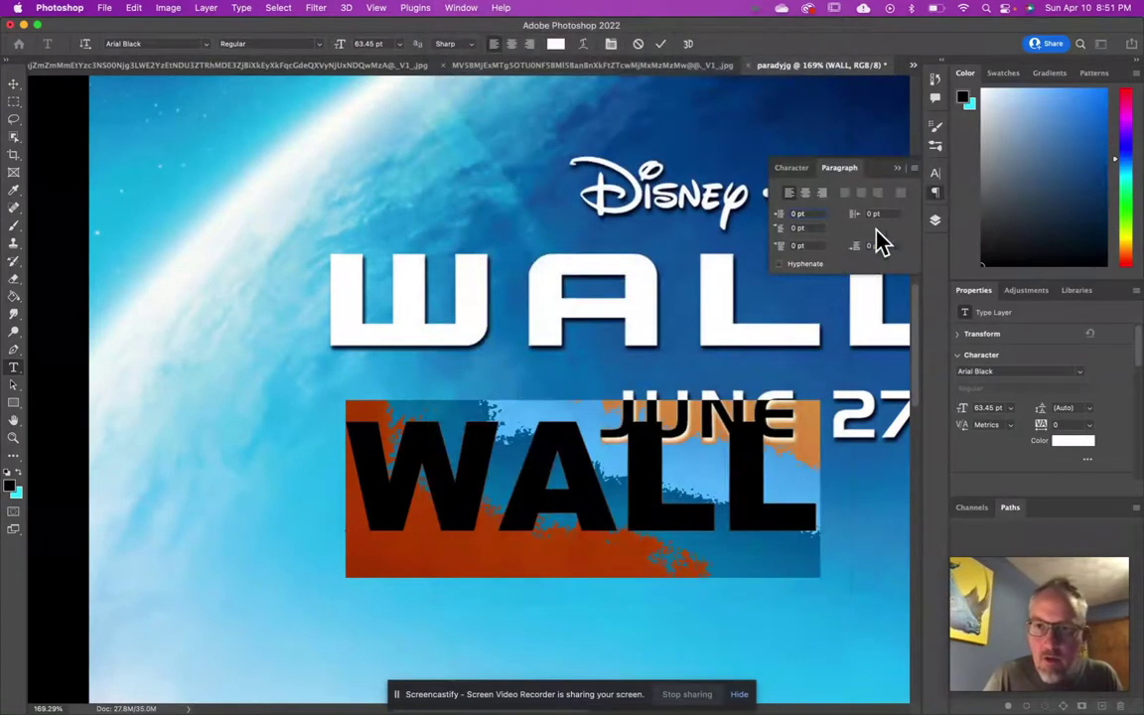
left_click(801, 167)
left_click(838, 168)
left_click(802, 167)
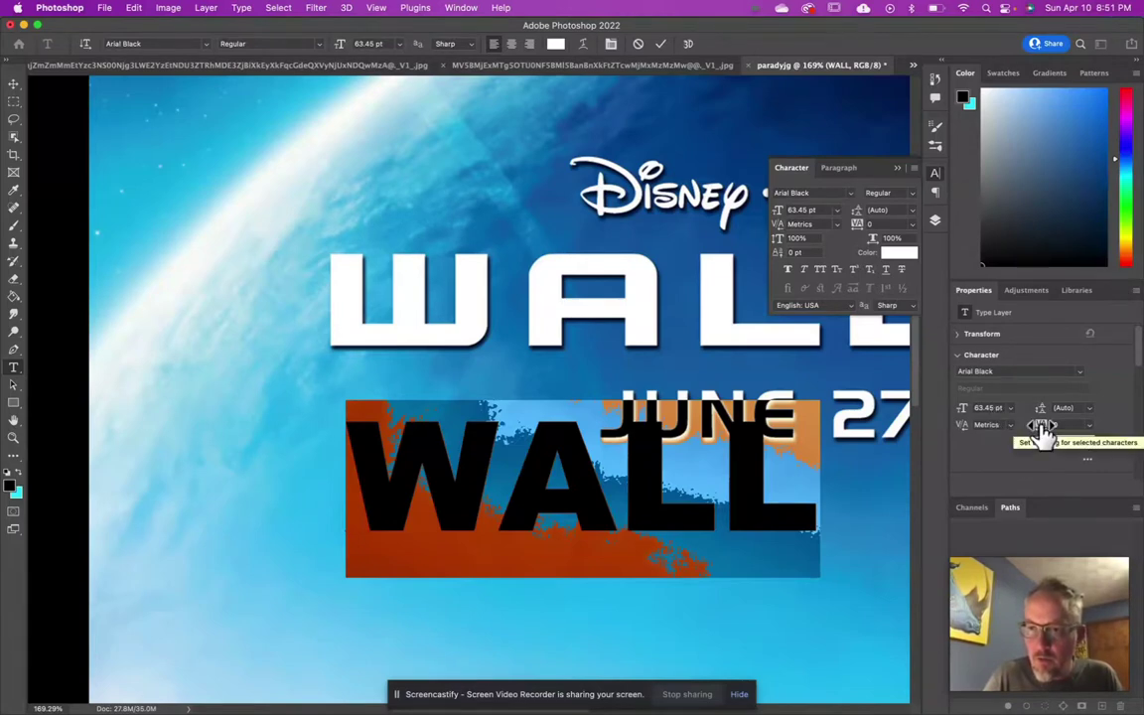
- Try tracking values of 200 and 450 on the WALL text and settle on 400
left_click(1091, 429)
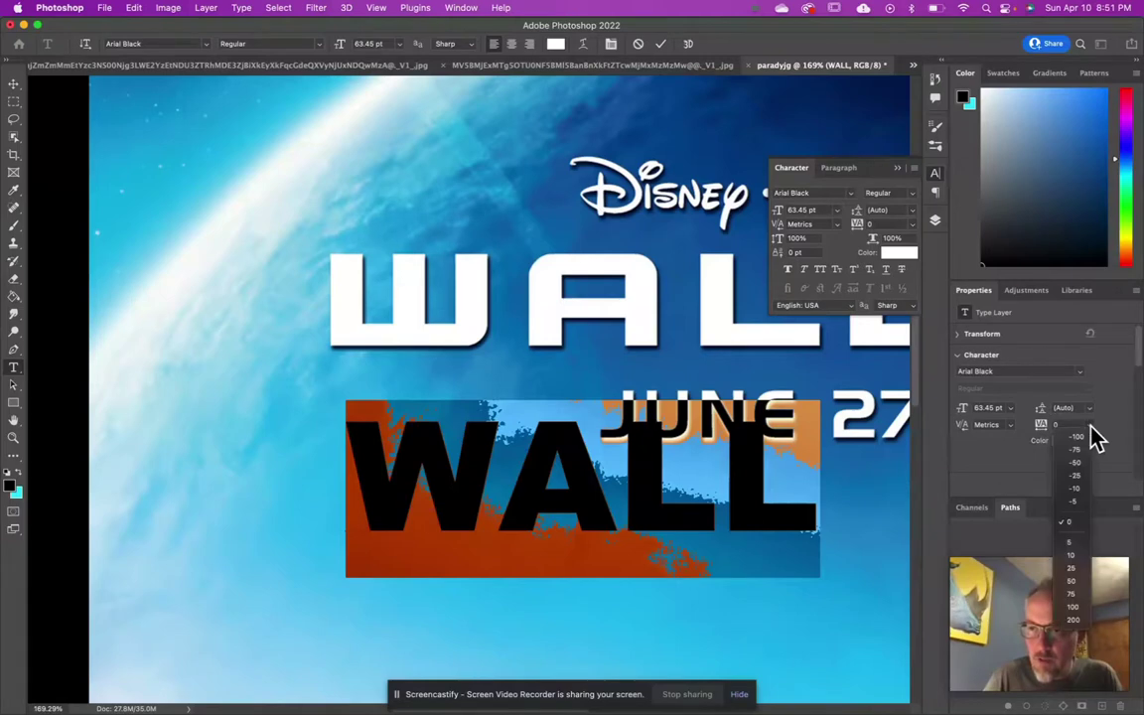
left_click(1071, 621)
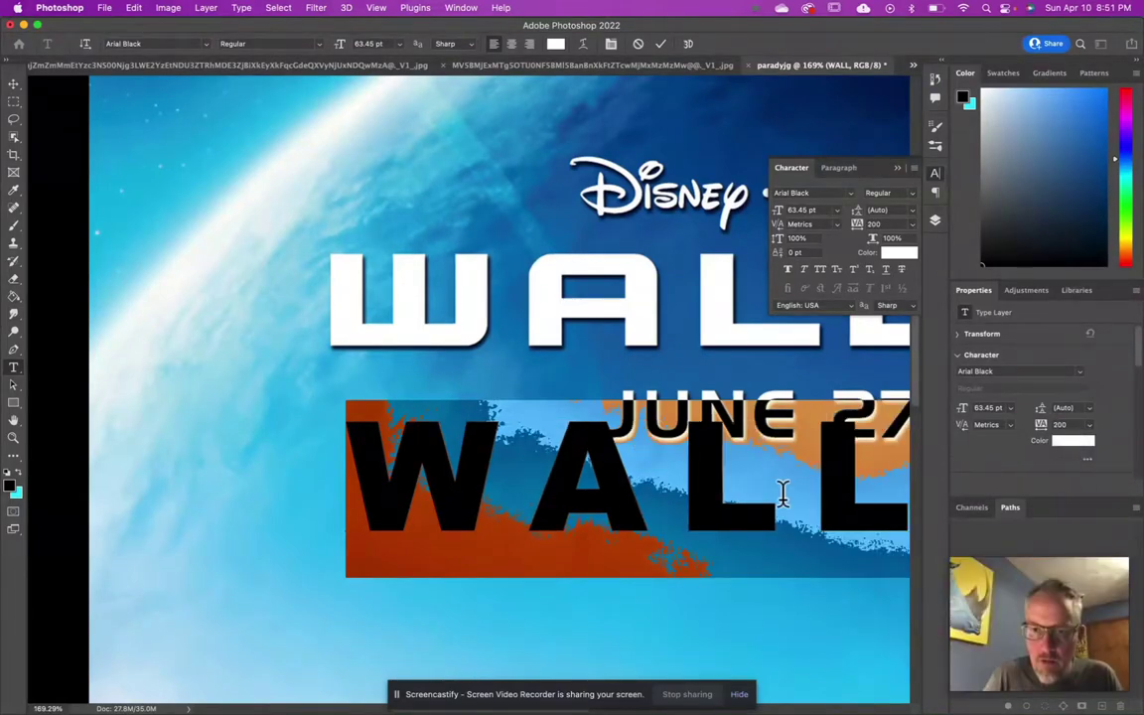
scroll(782, 493, "right", 5)
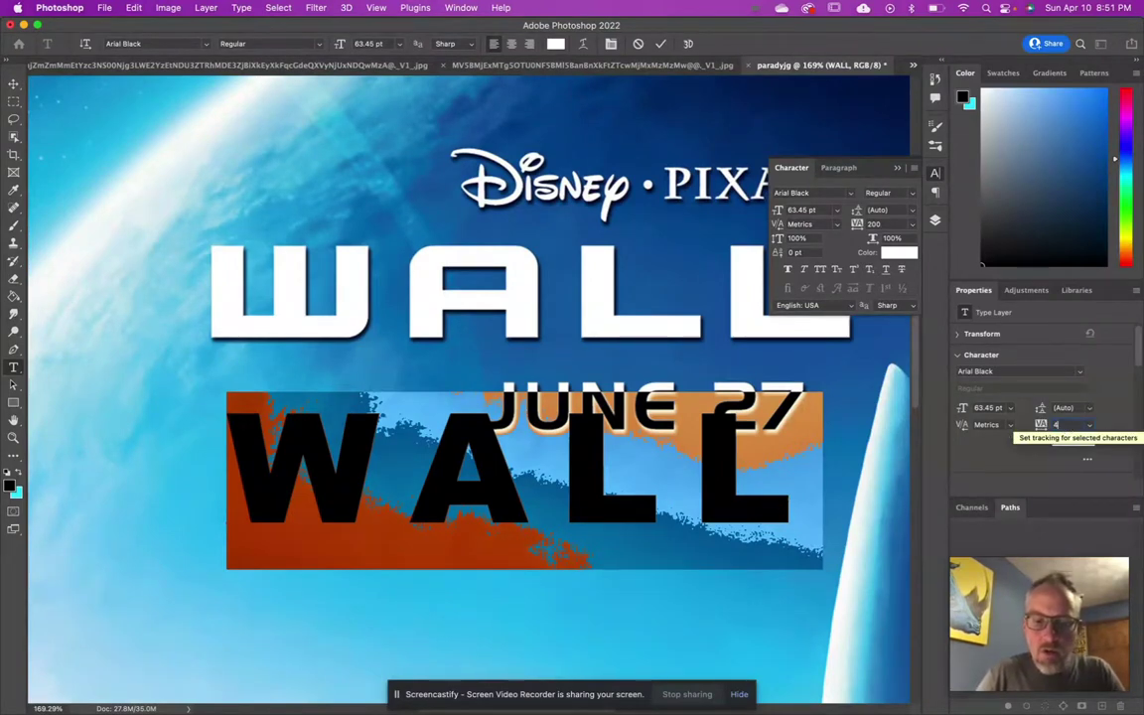
type("450")
key("Return")
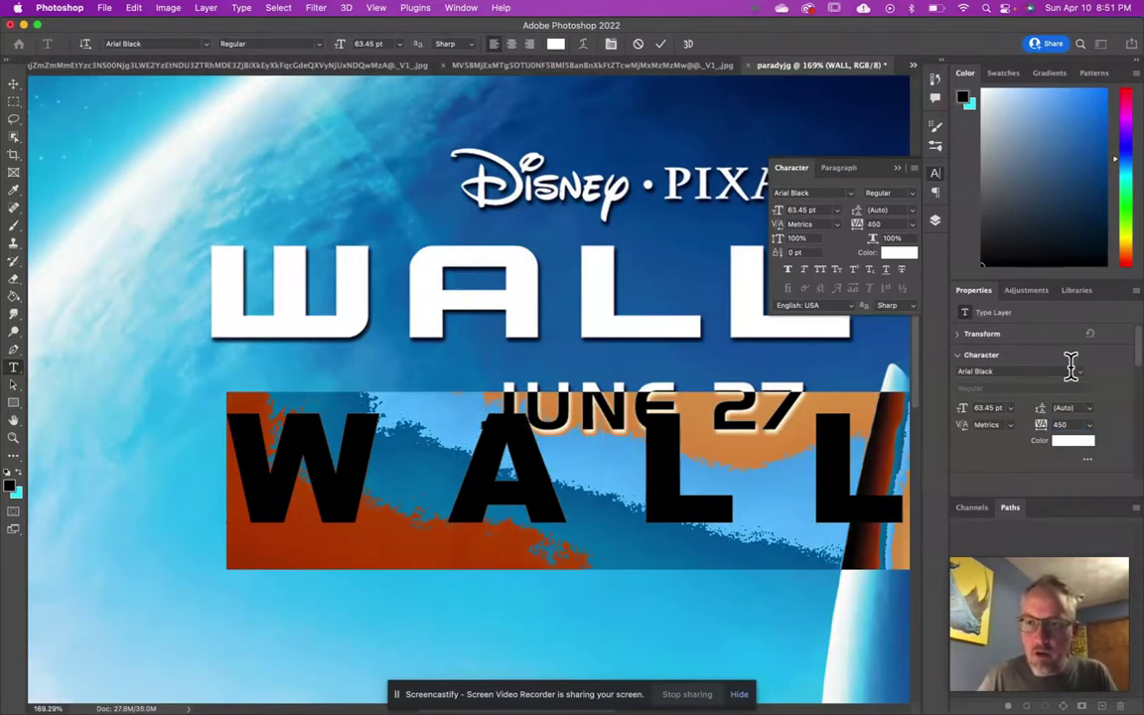
double_click(1069, 424)
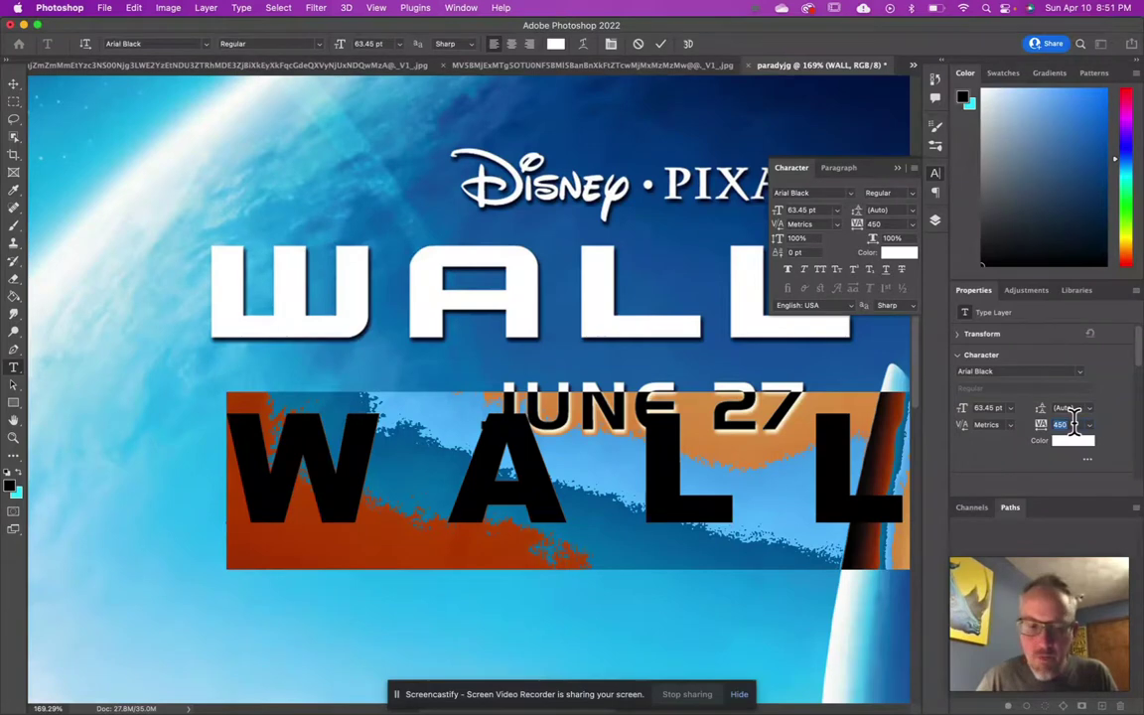
type("400")
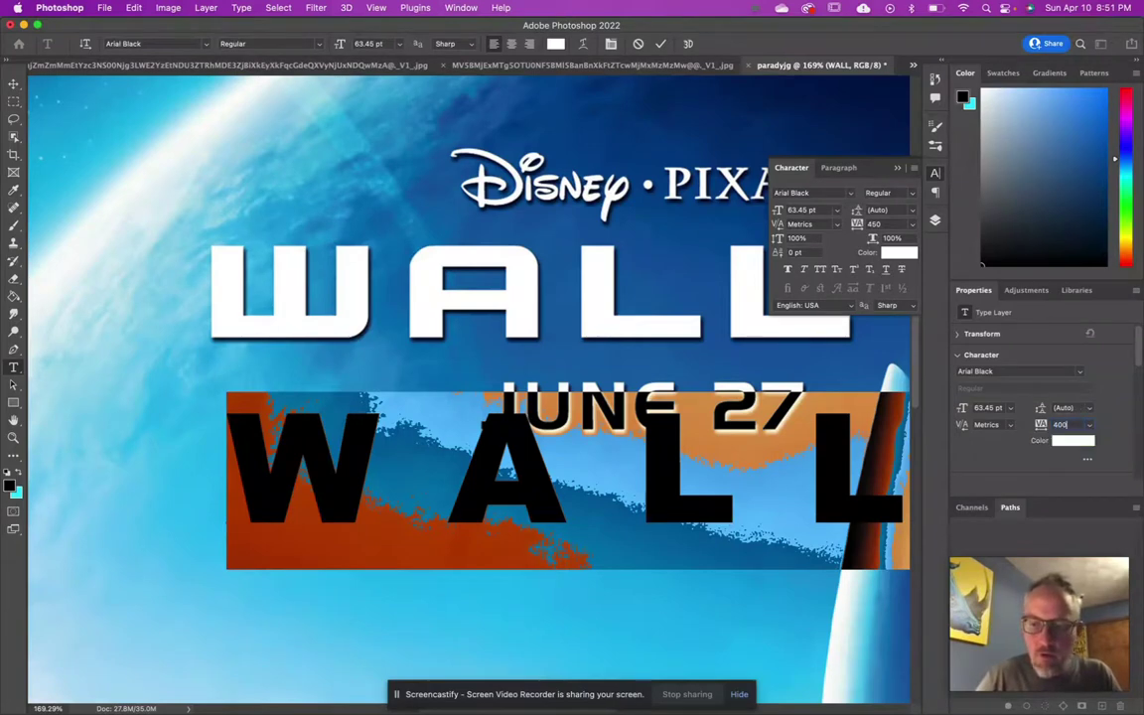
key("Return")
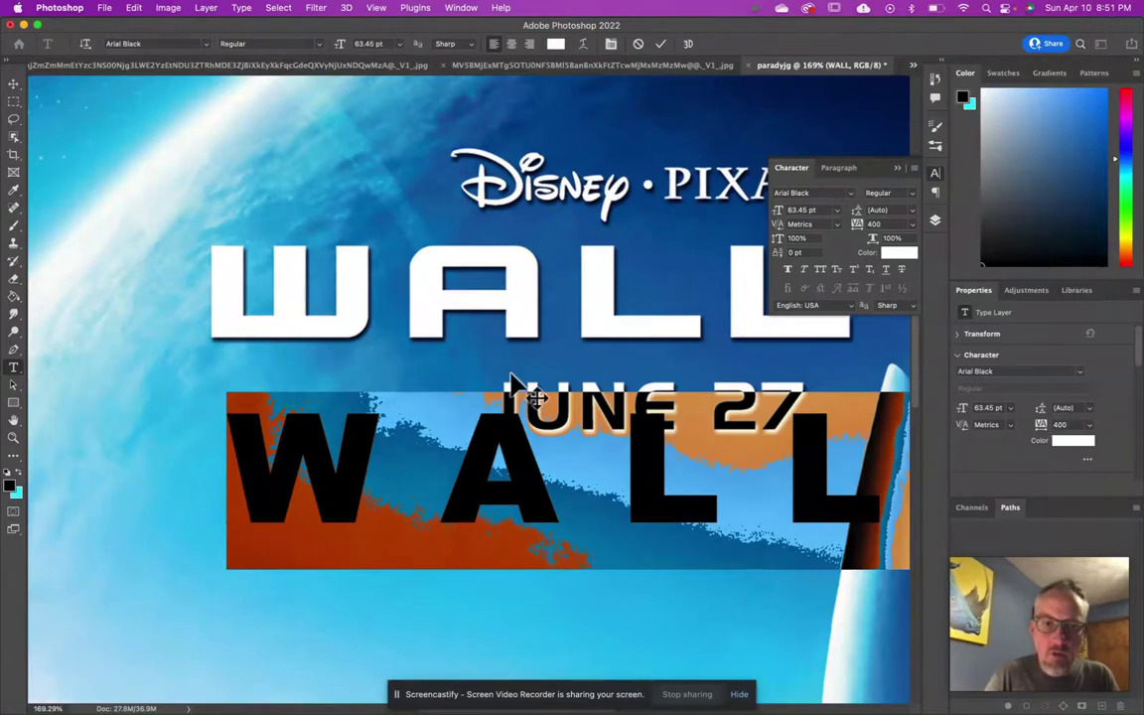
- Select the WALL text and browse the installed fonts for one resembling the original title lettering
left_click(14, 420)
left_click_drag(423, 327, 545, 325)
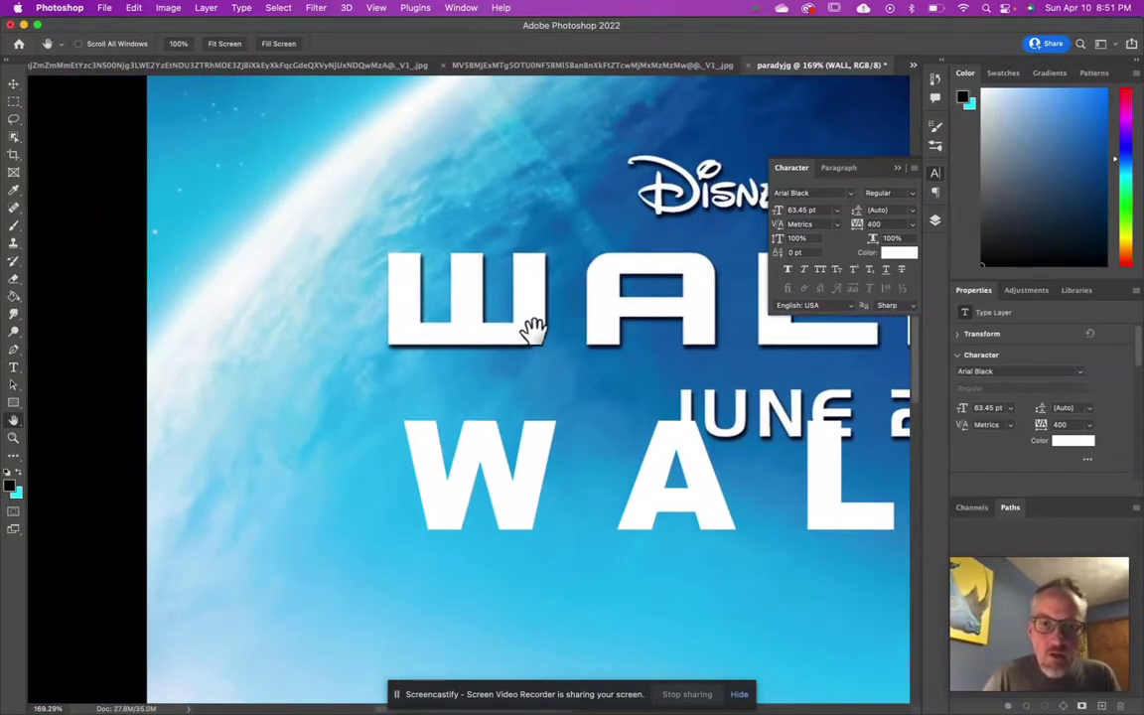
left_click(14, 370)
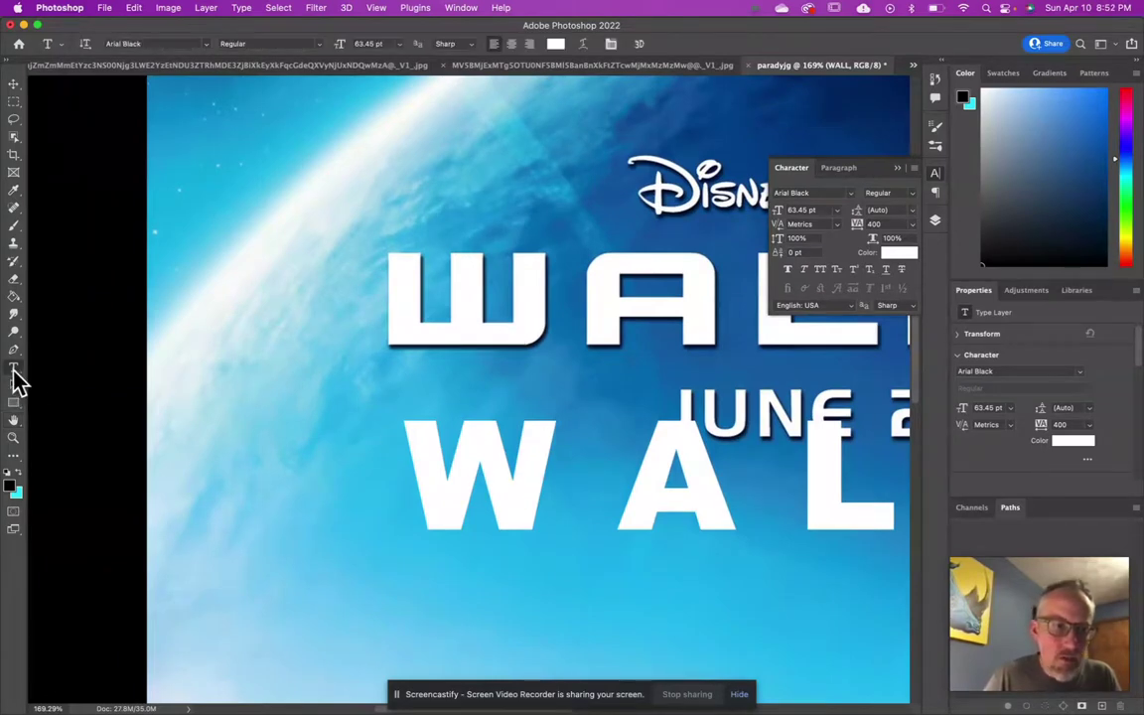
key("super+z")
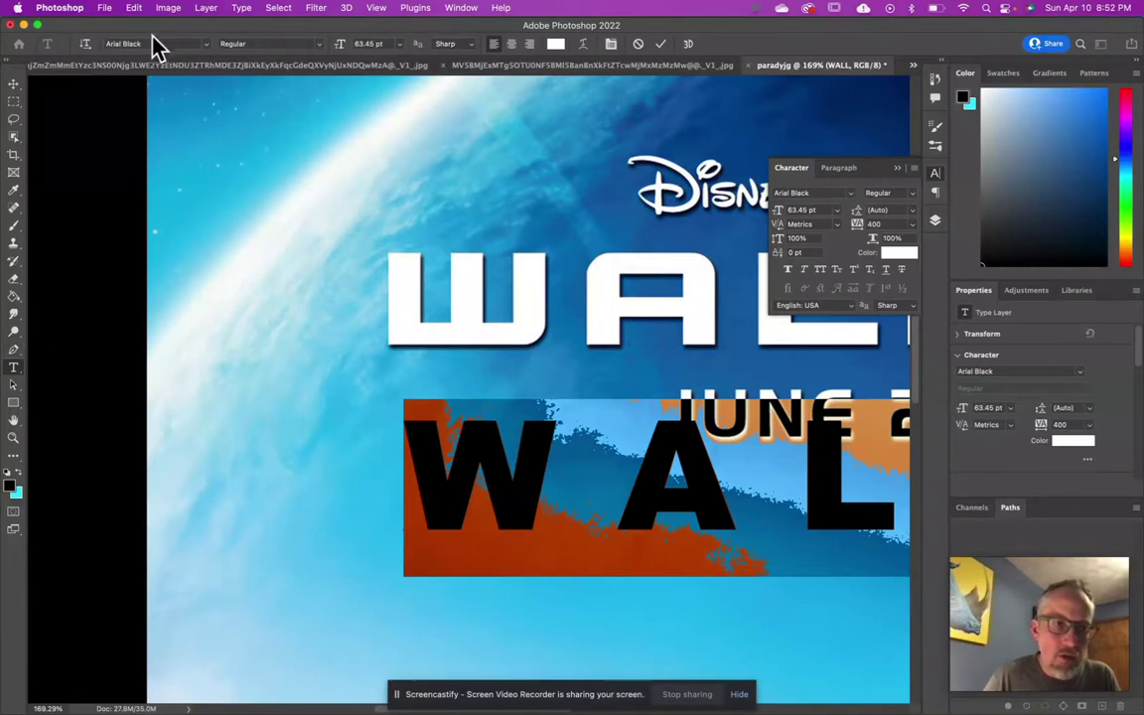
left_click(207, 45)
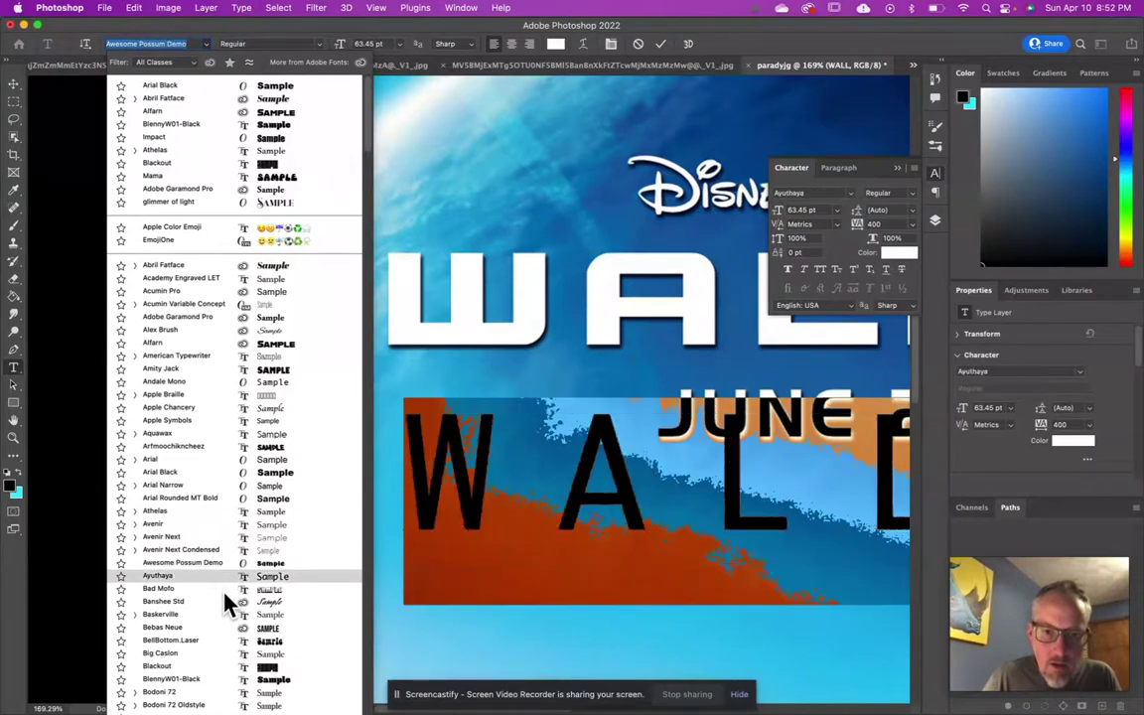
scroll(222, 635, "down", 10)
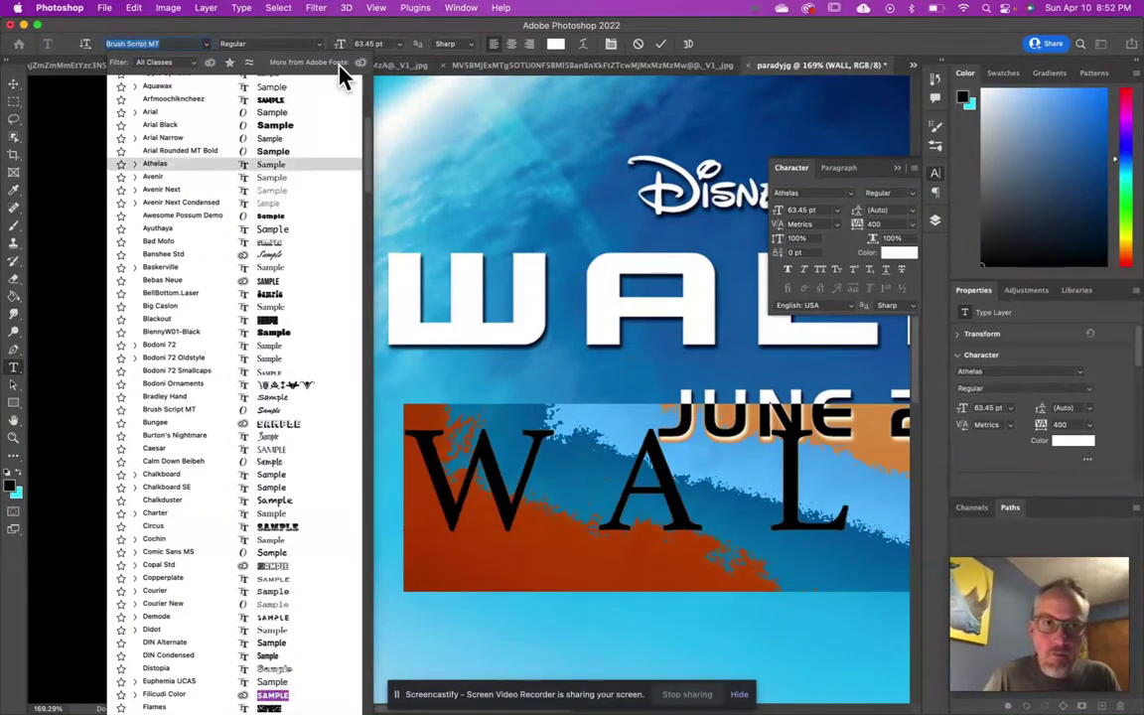
left_click(344, 30)
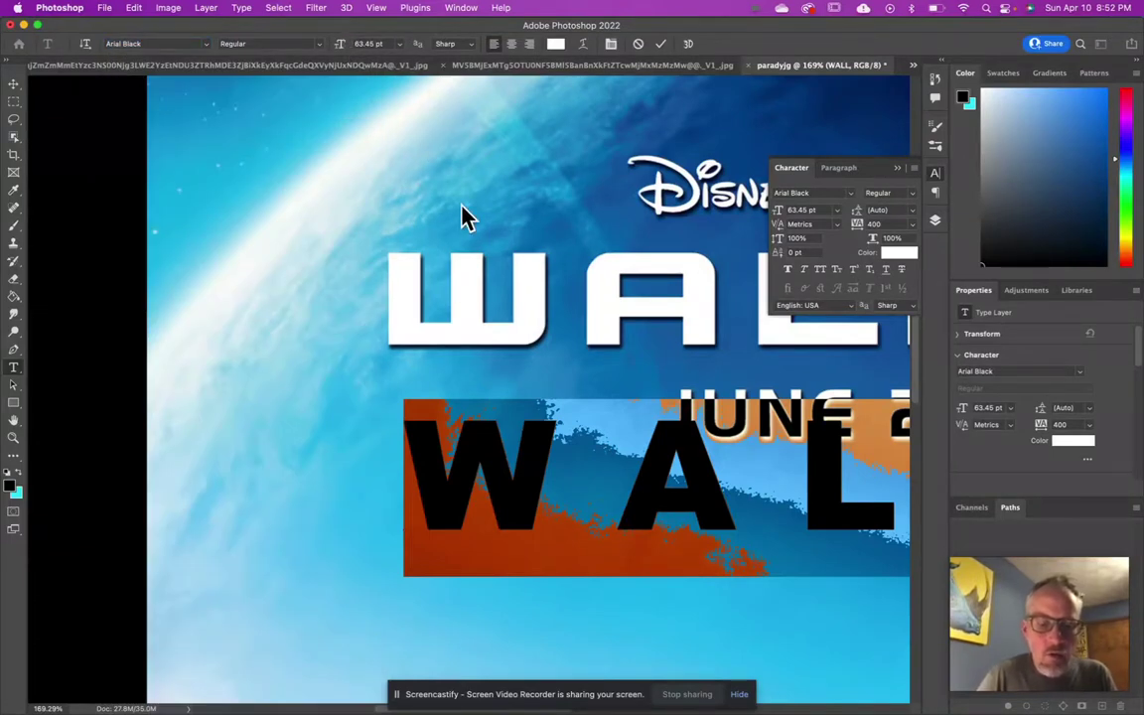
- Switch to Chrome and bring up the Google results for "wall-e font"
key("super+Tab")
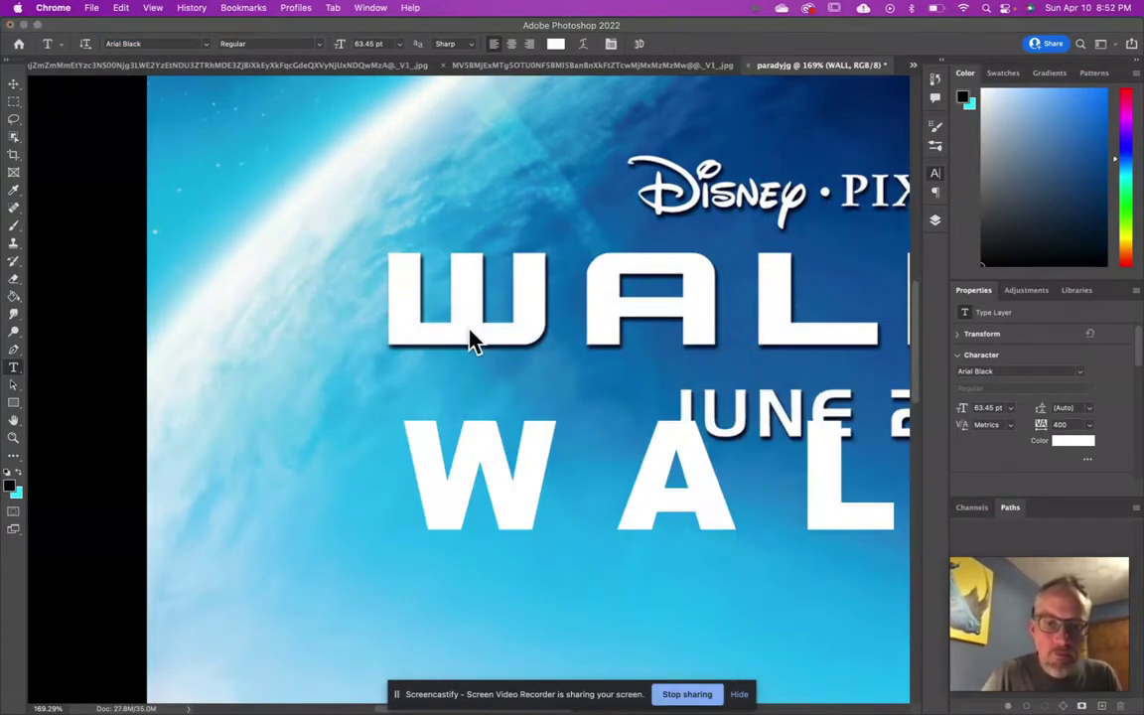
mouse_move(486, 695)
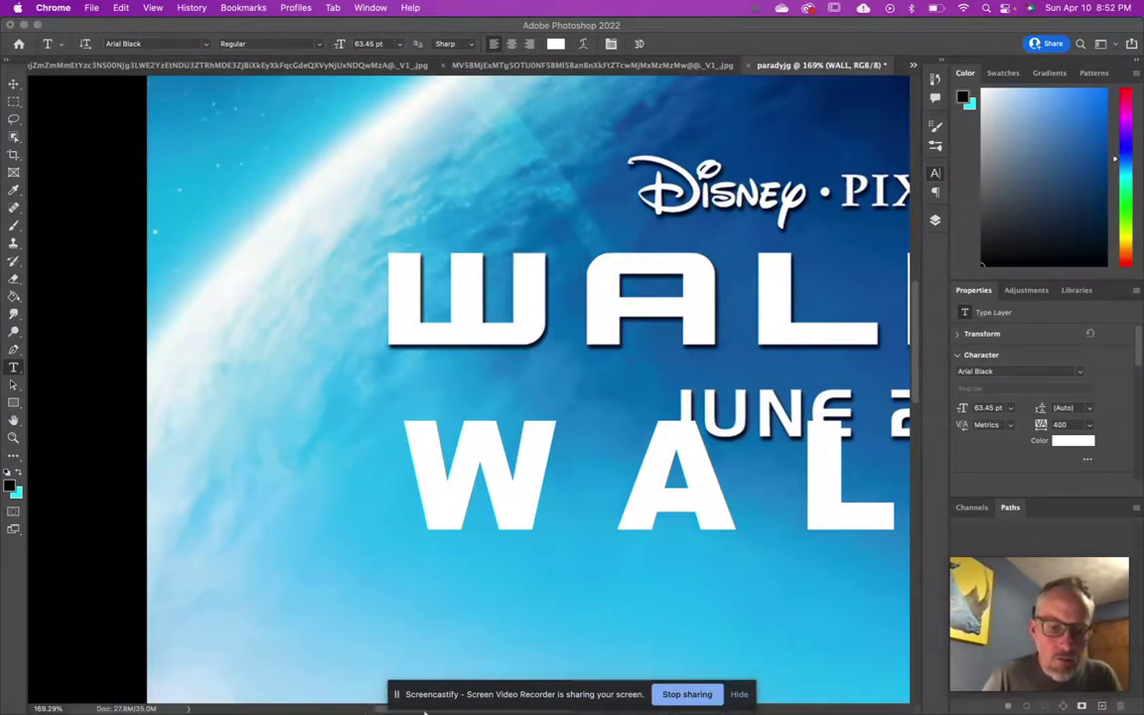
mouse_move(415, 711)
left_click(189, 693)
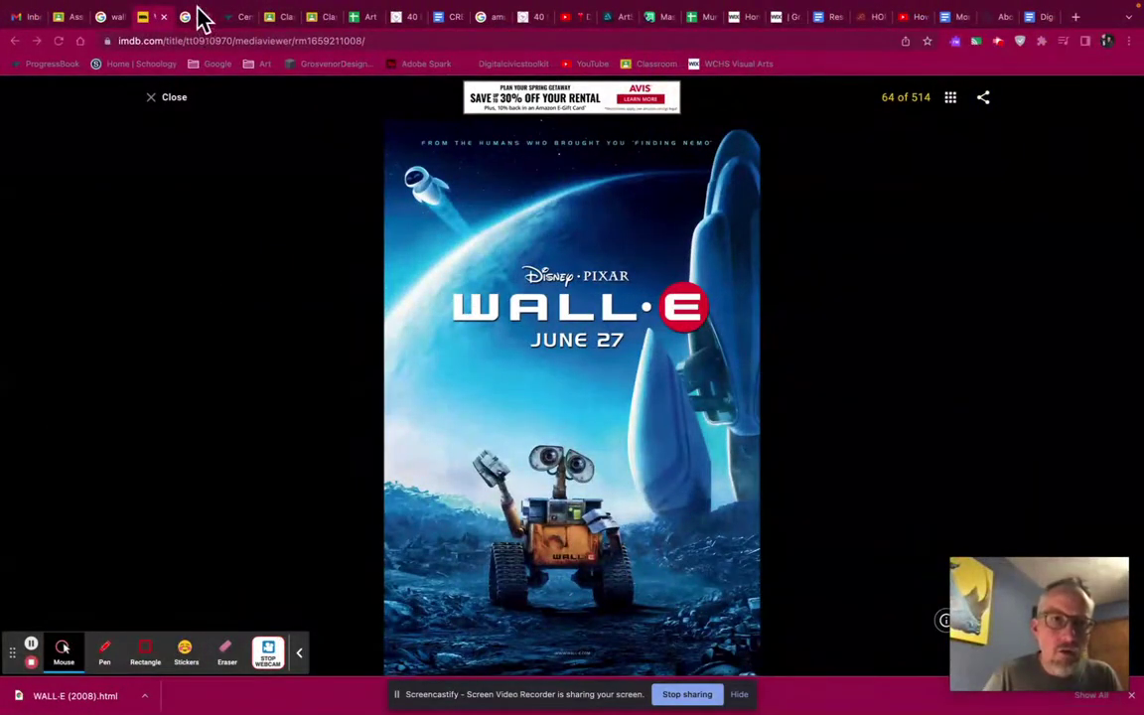
left_click(199, 17)
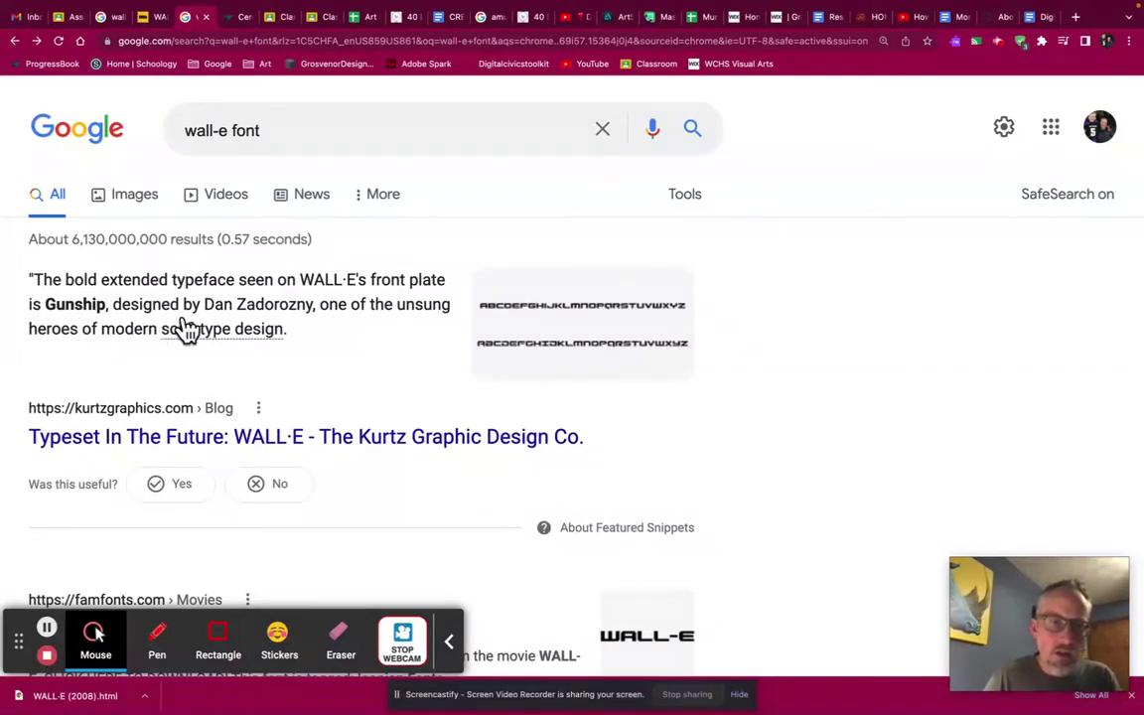
- Look through the font search results and open the Gunship Font page on dafont.com
scroll(187, 329, "down", 1)
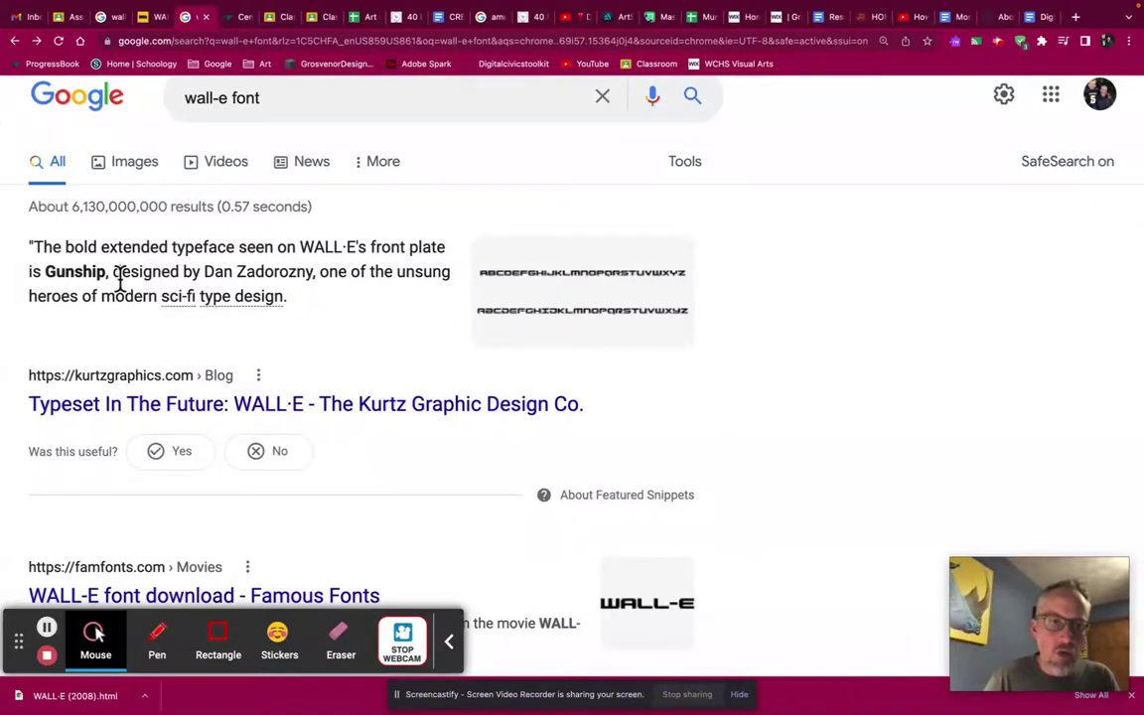
scroll(458, 354, "down", 5)
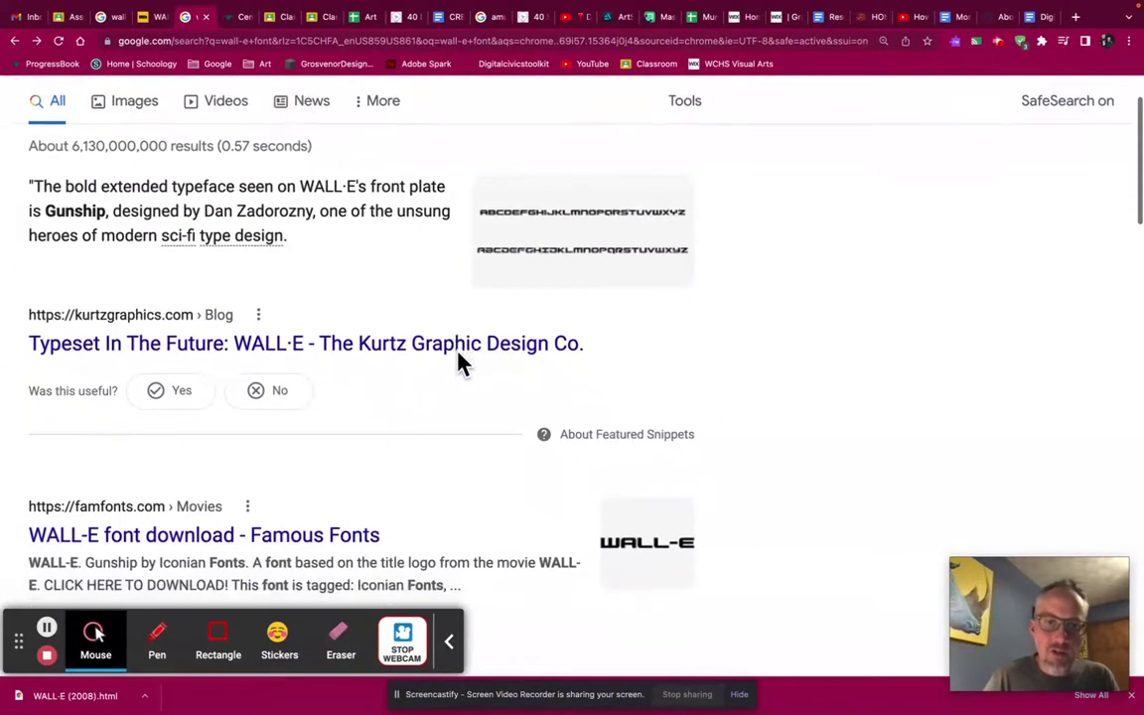
scroll(457, 363, "down", 12)
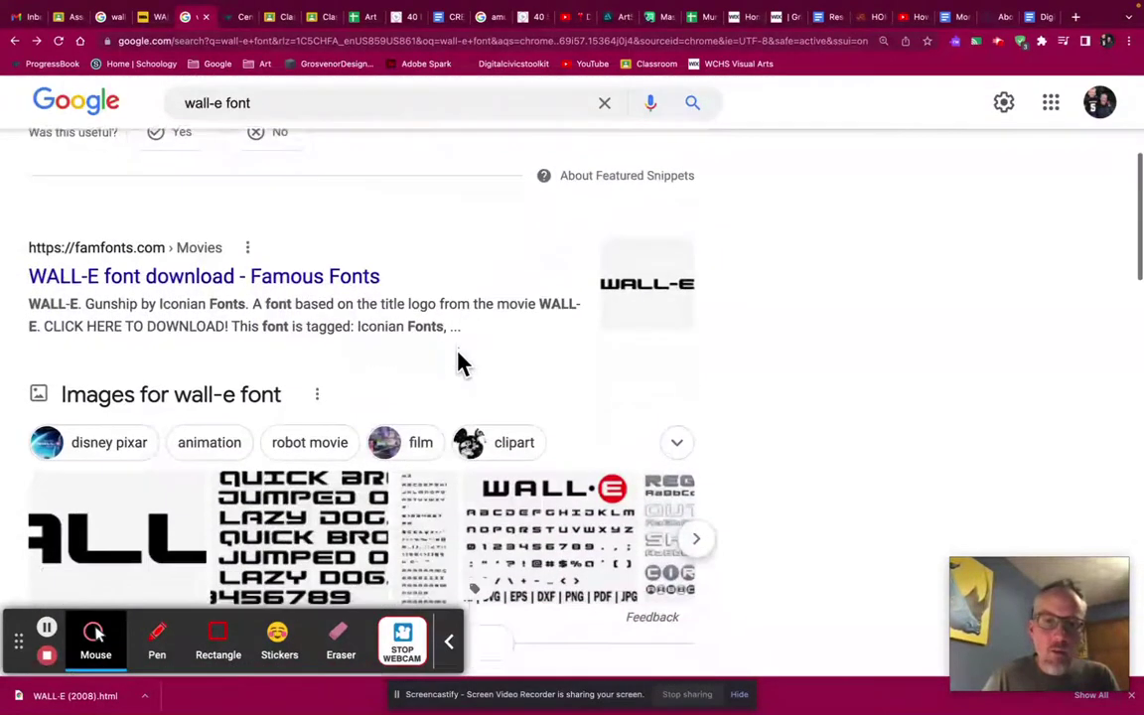
scroll(460, 363, "down", 7)
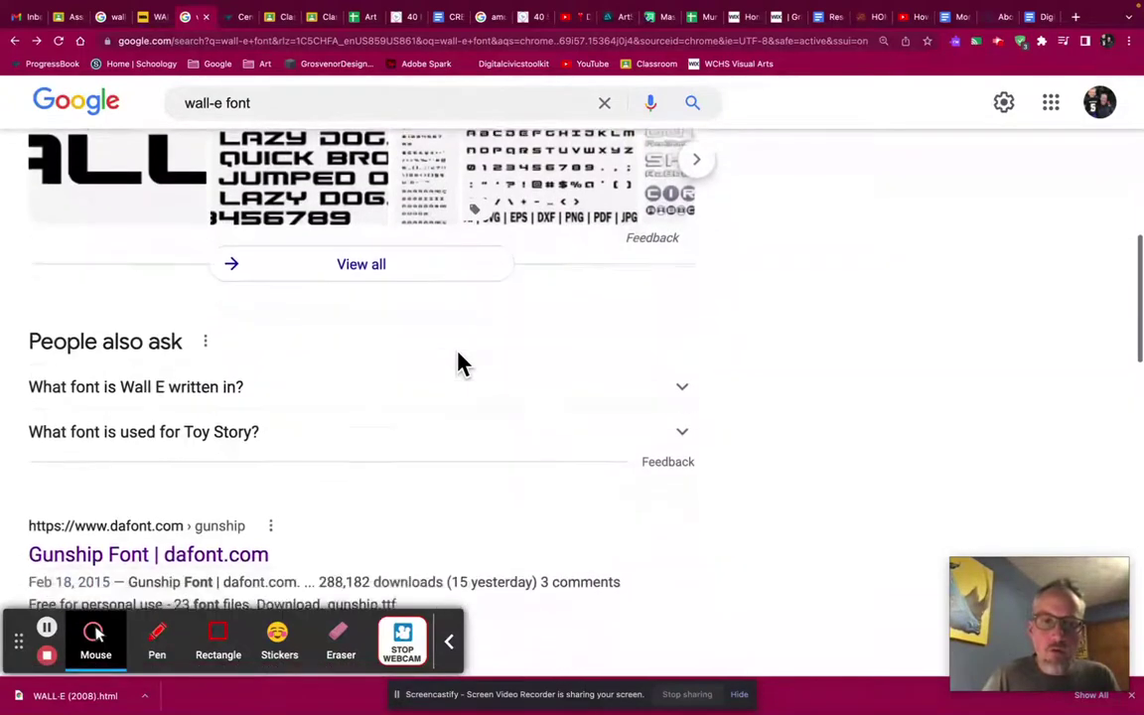
scroll(460, 364, "down", 1)
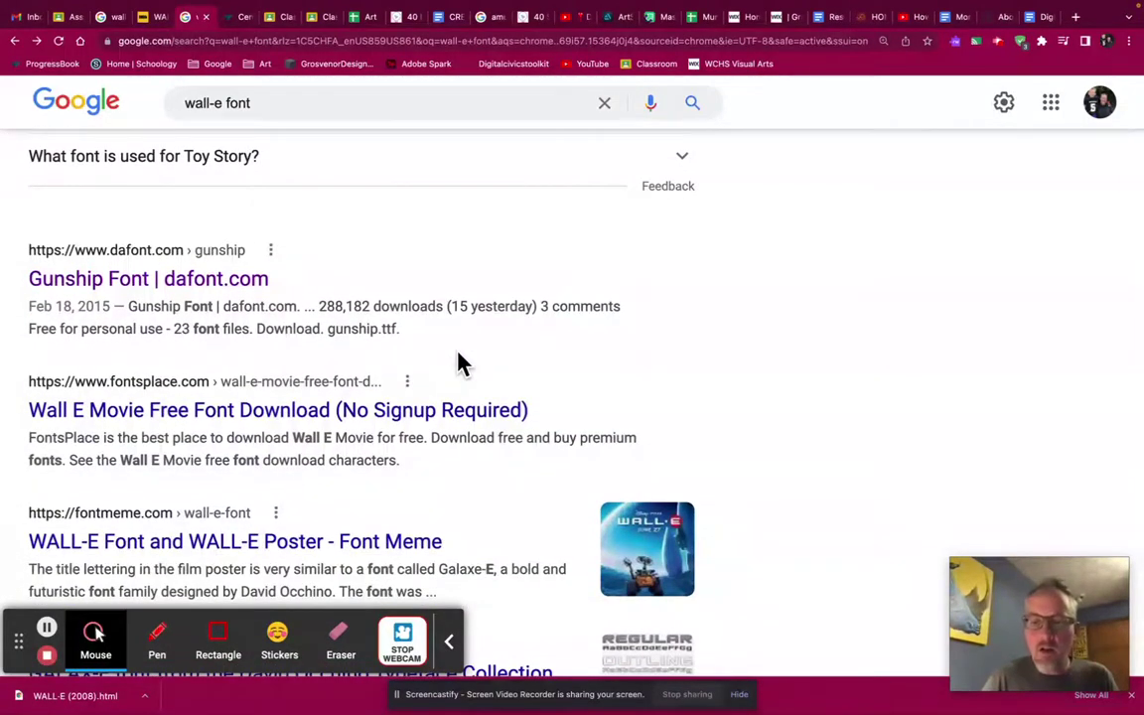
left_click(121, 289)
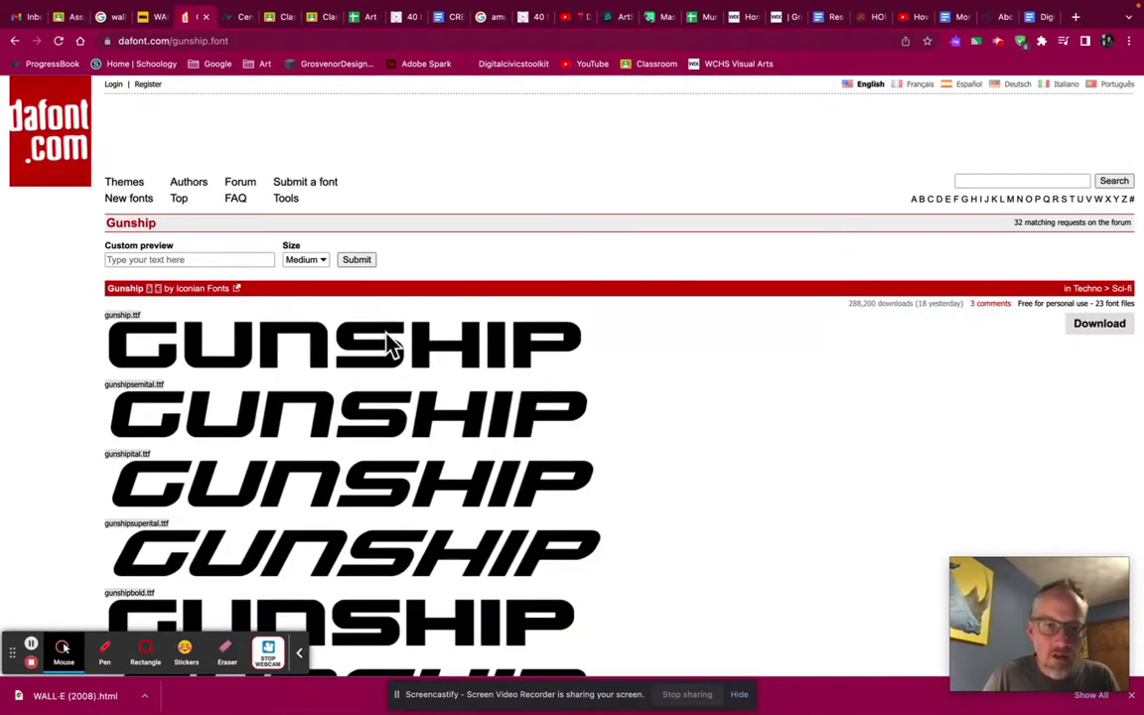
- Preview the Gunship font styles with the custom text "WALL E"
left_click(197, 257)
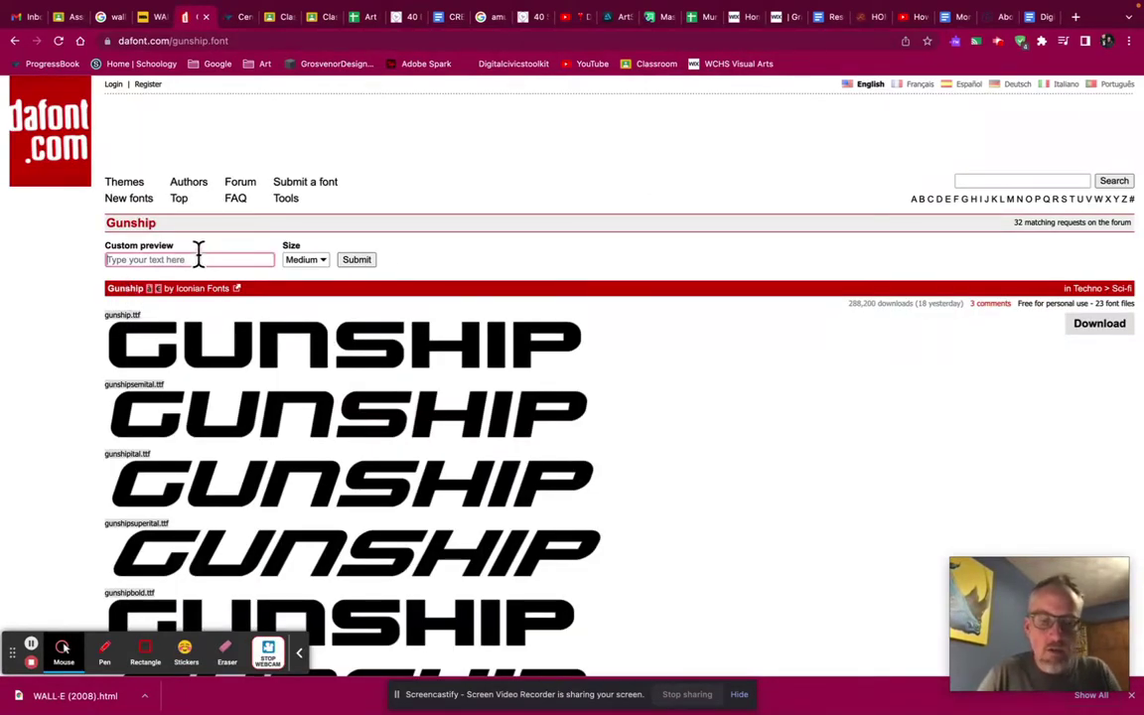
type("w")
key("BackSpace")
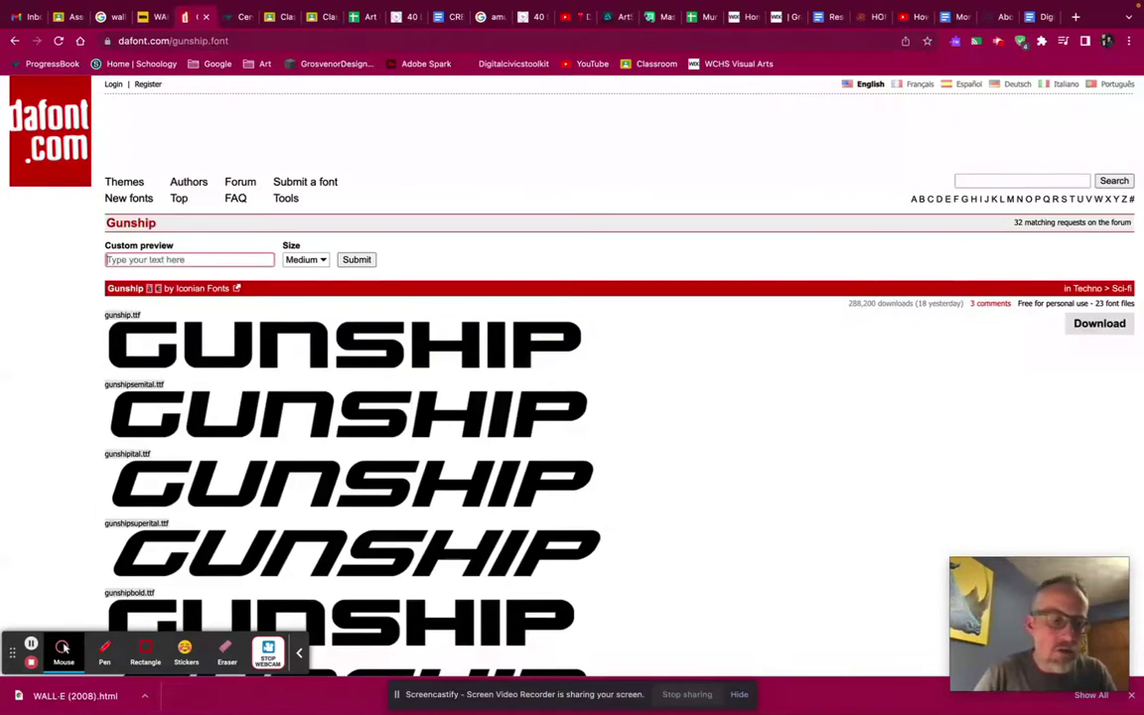
type("W")
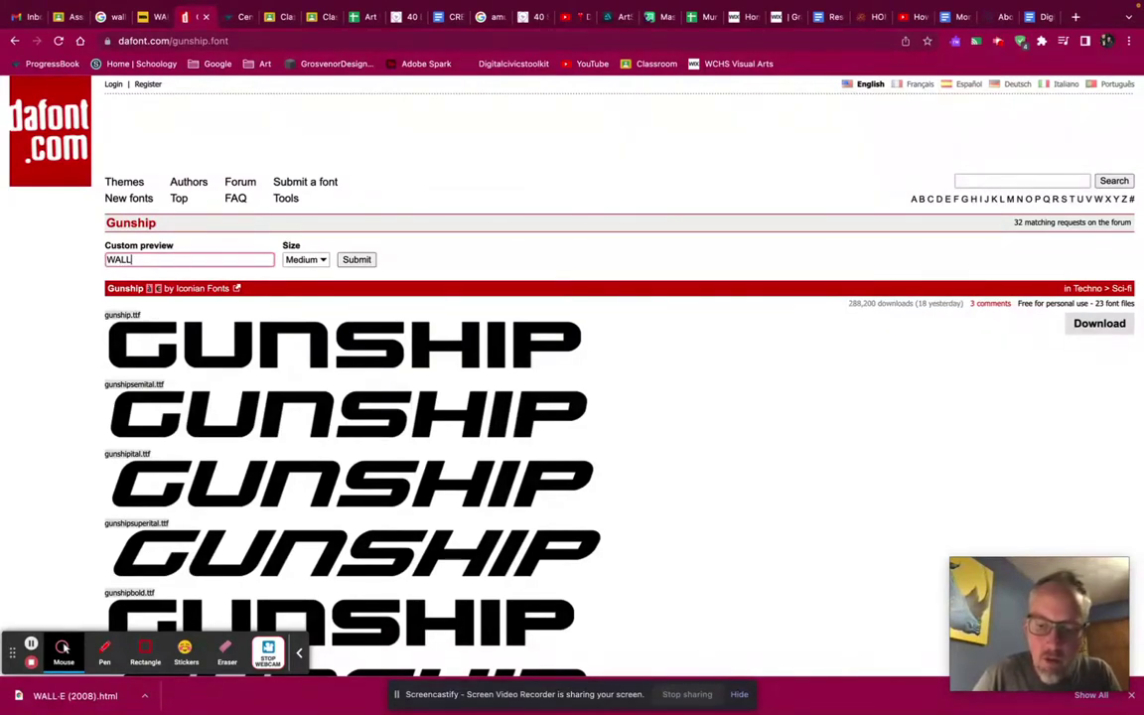
type("ALL ")
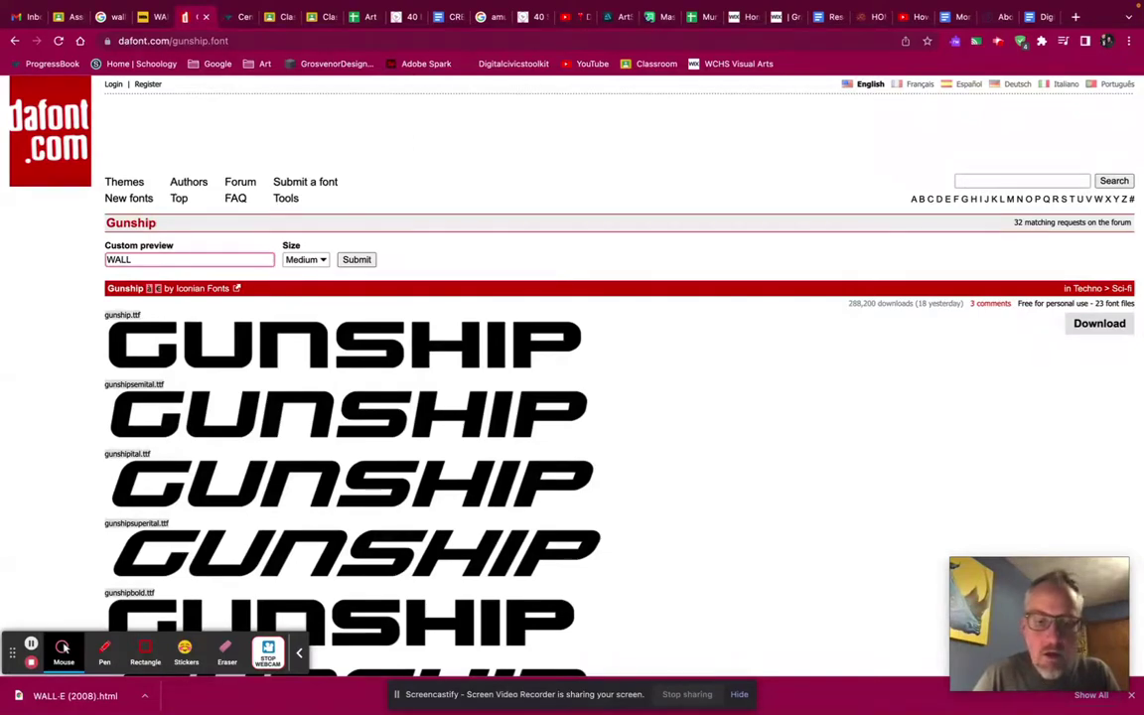
type("E")
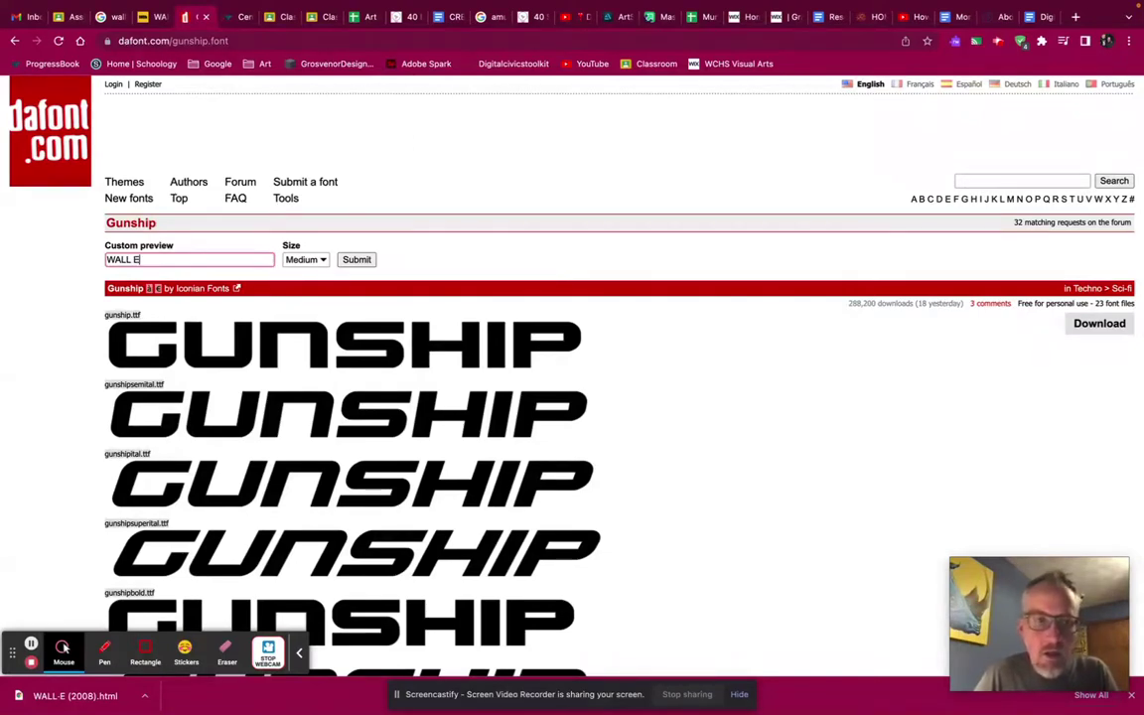
left_click(357, 261)
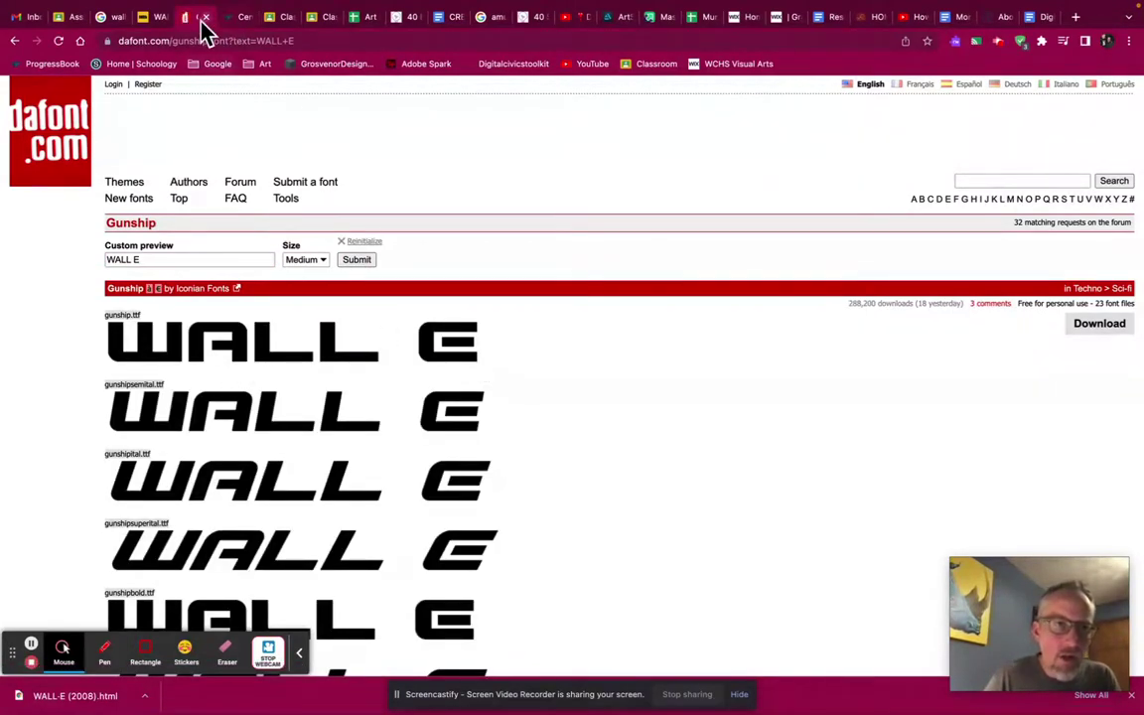
- Compare the Gunship preview with the title on the IMDb poster and review all of the font's style variants
left_click(149, 20)
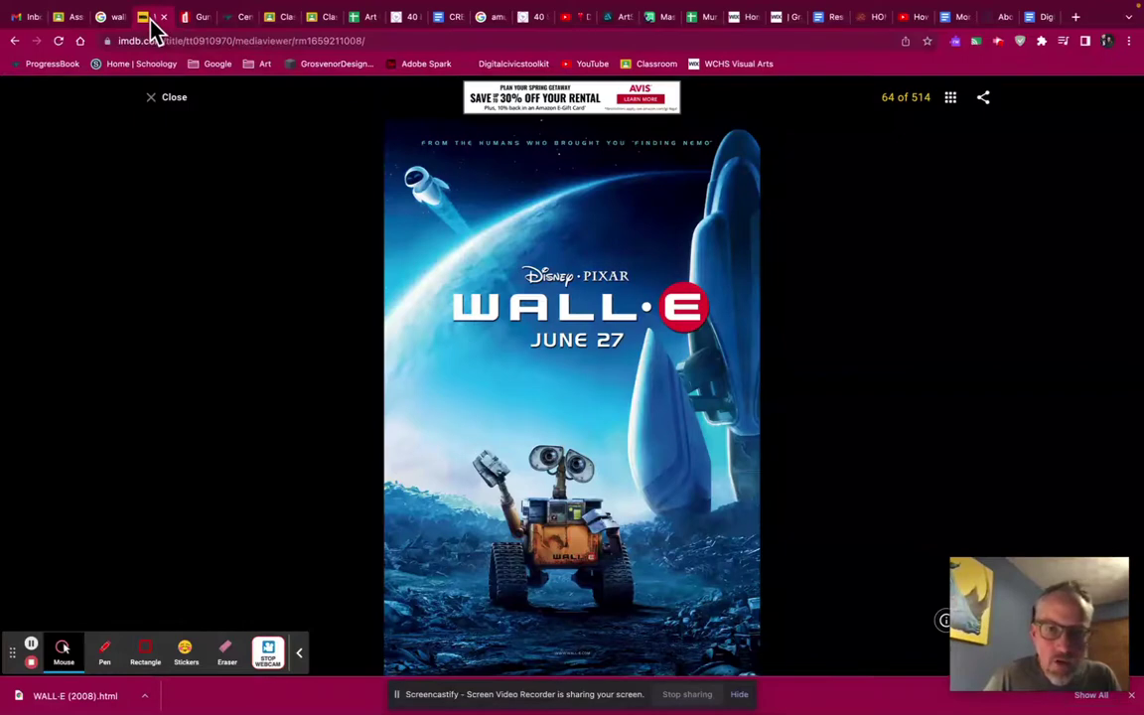
left_click(203, 21)
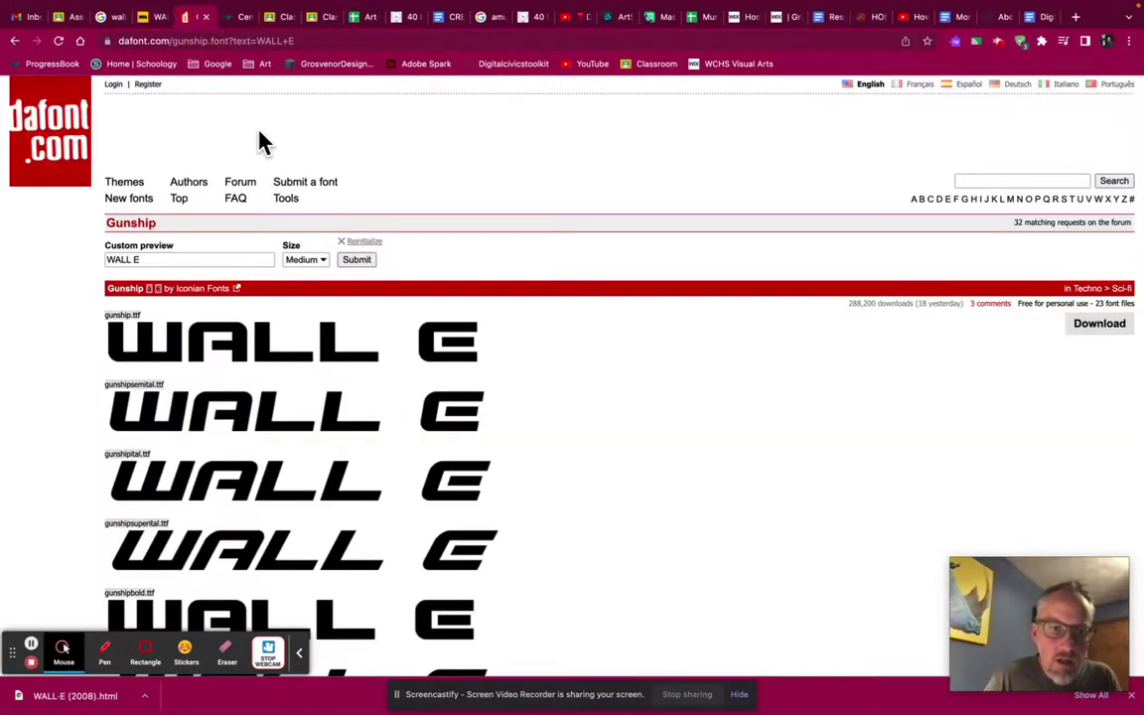
scroll(386, 475, "down", 5)
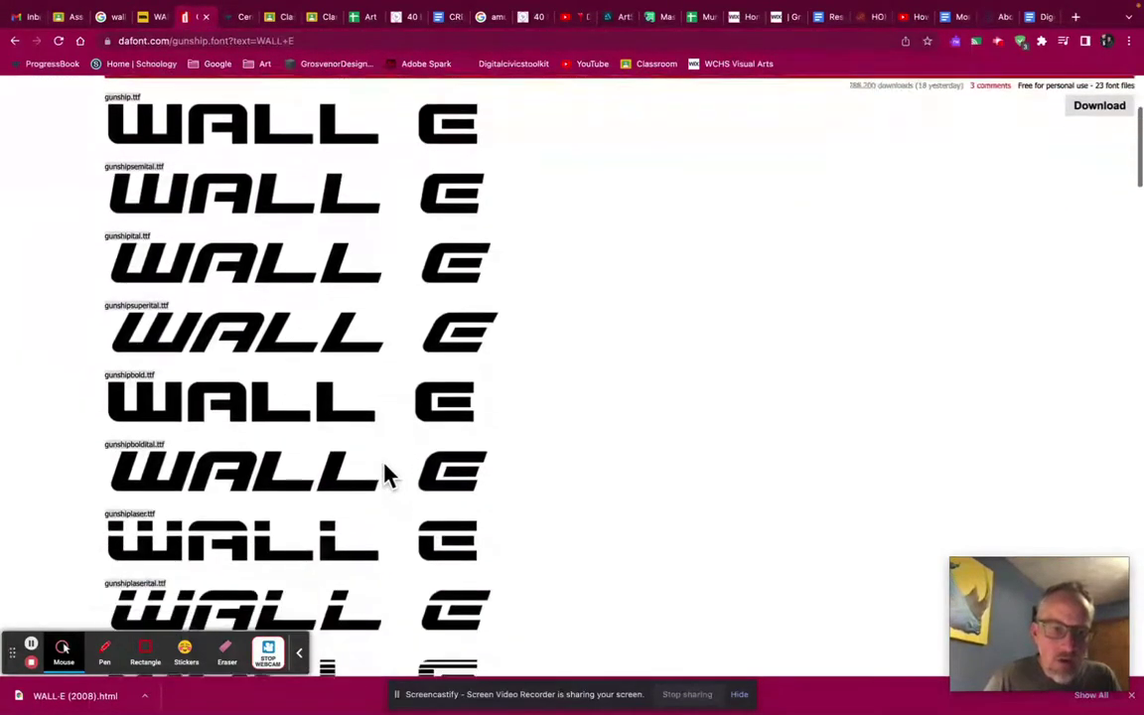
scroll(386, 475, "down", 10)
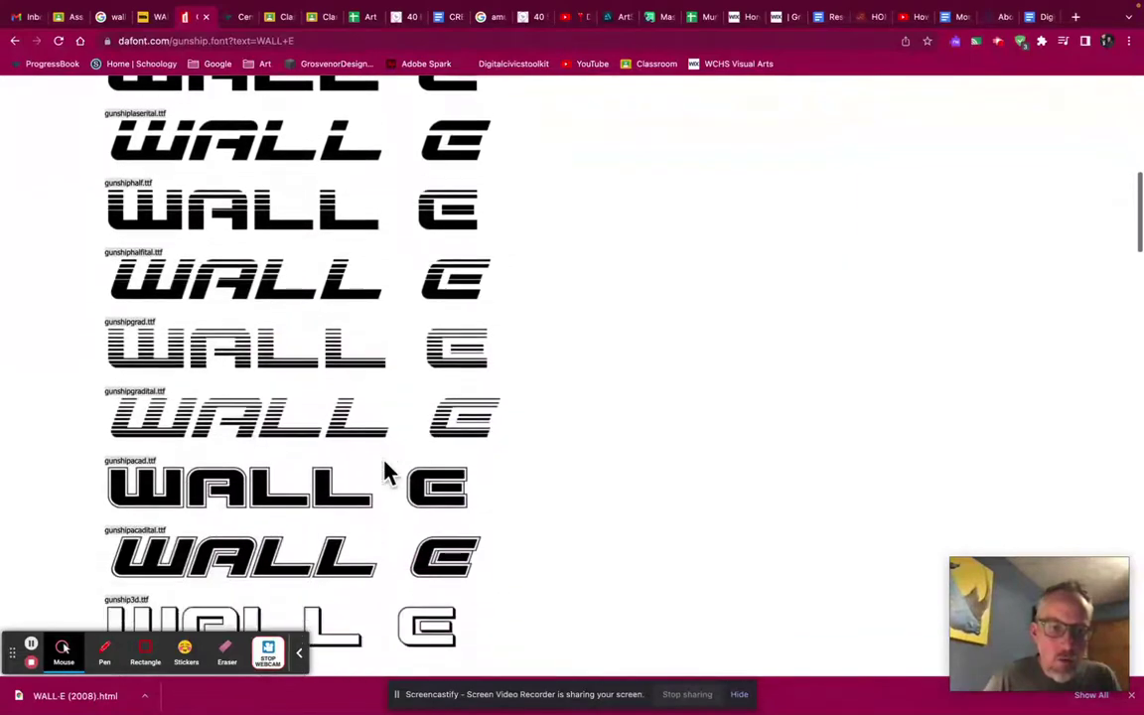
scroll(387, 475, "down", 12)
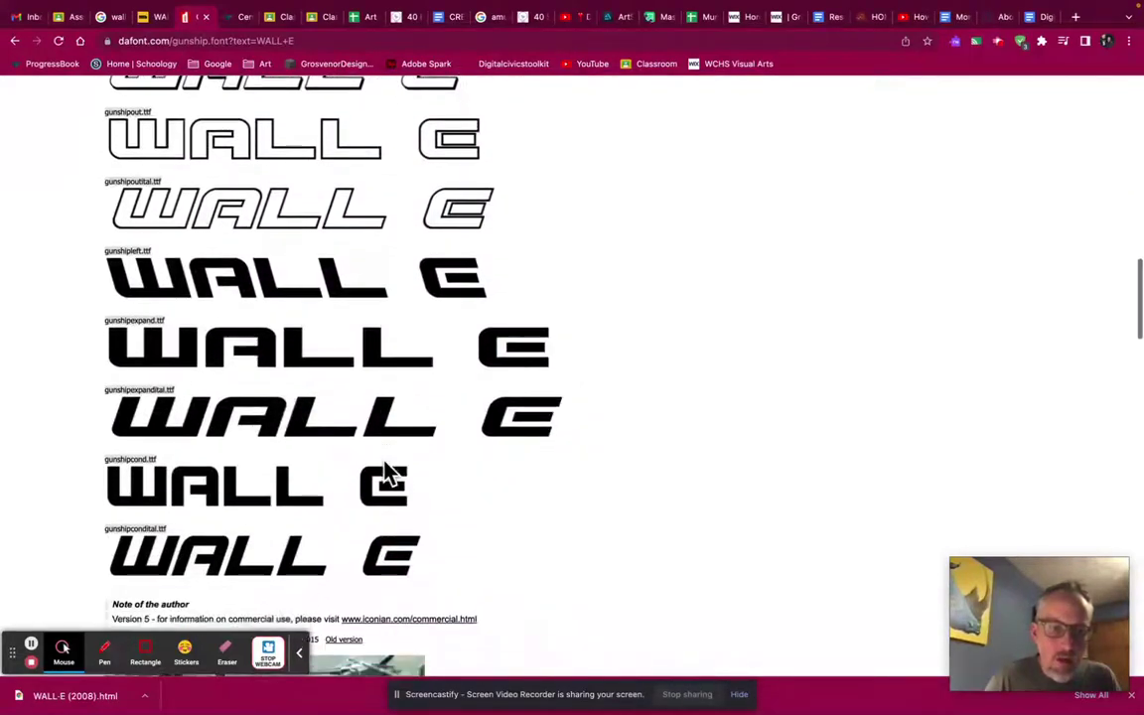
scroll(387, 473, "up", 20)
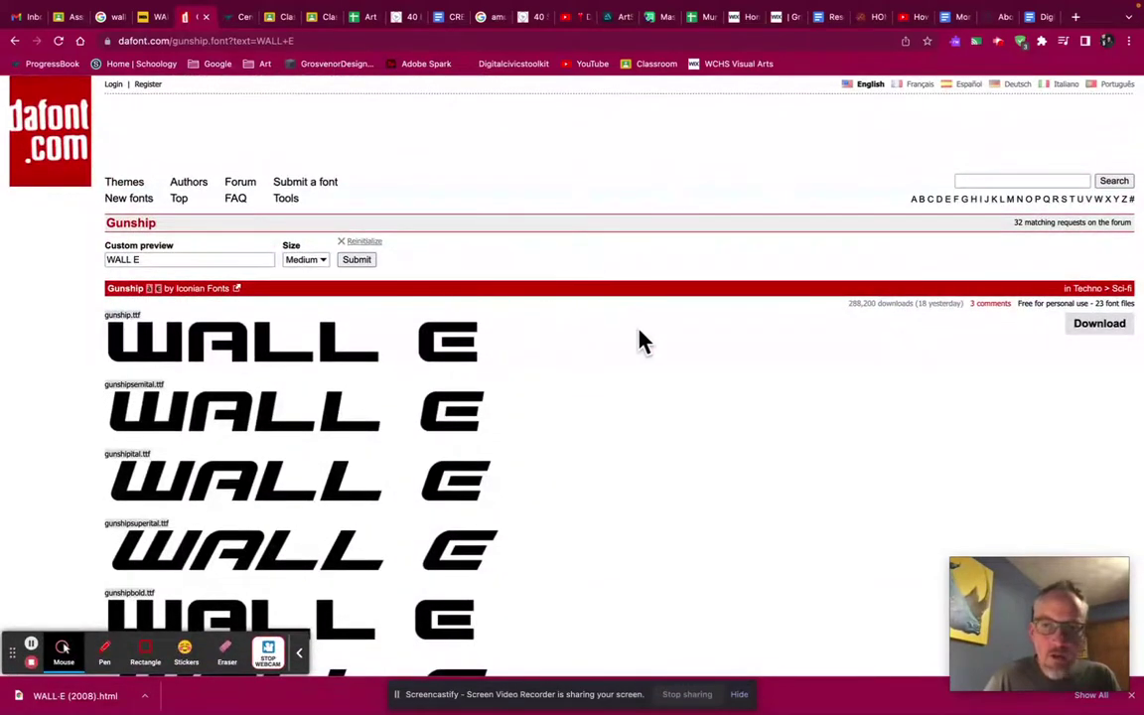
- Download the Gunship font and save it as gunship in the Fonts folder inside Downloads
left_click(1095, 331)
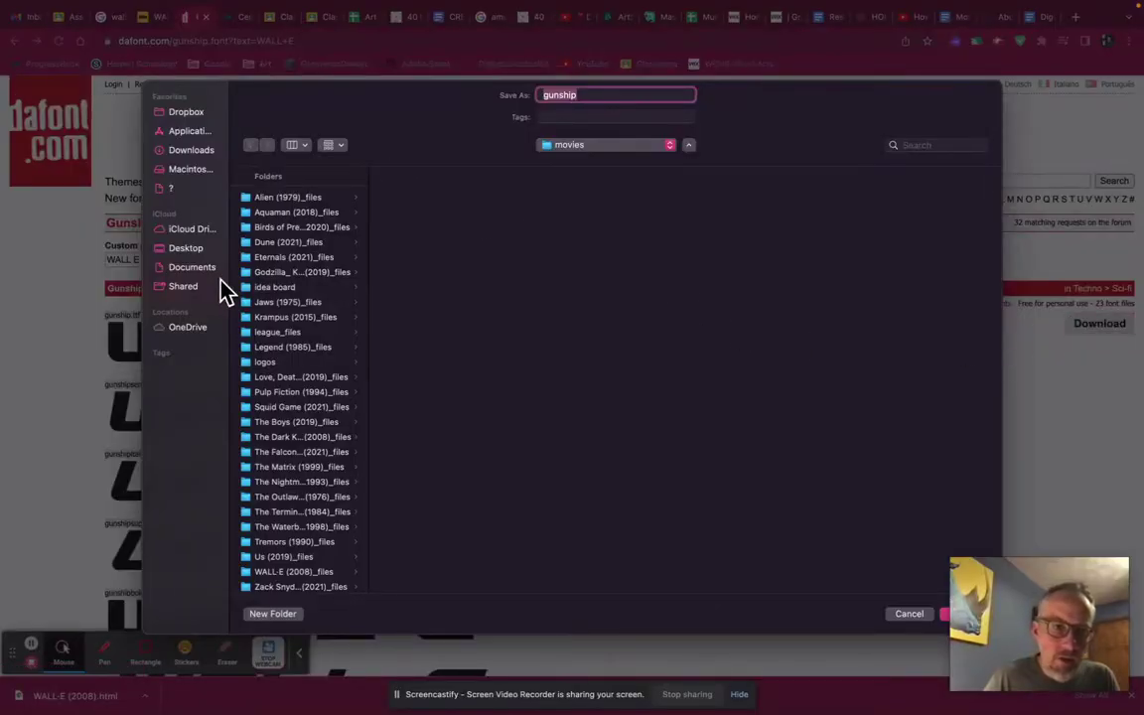
scroll(290, 368, "down", 5)
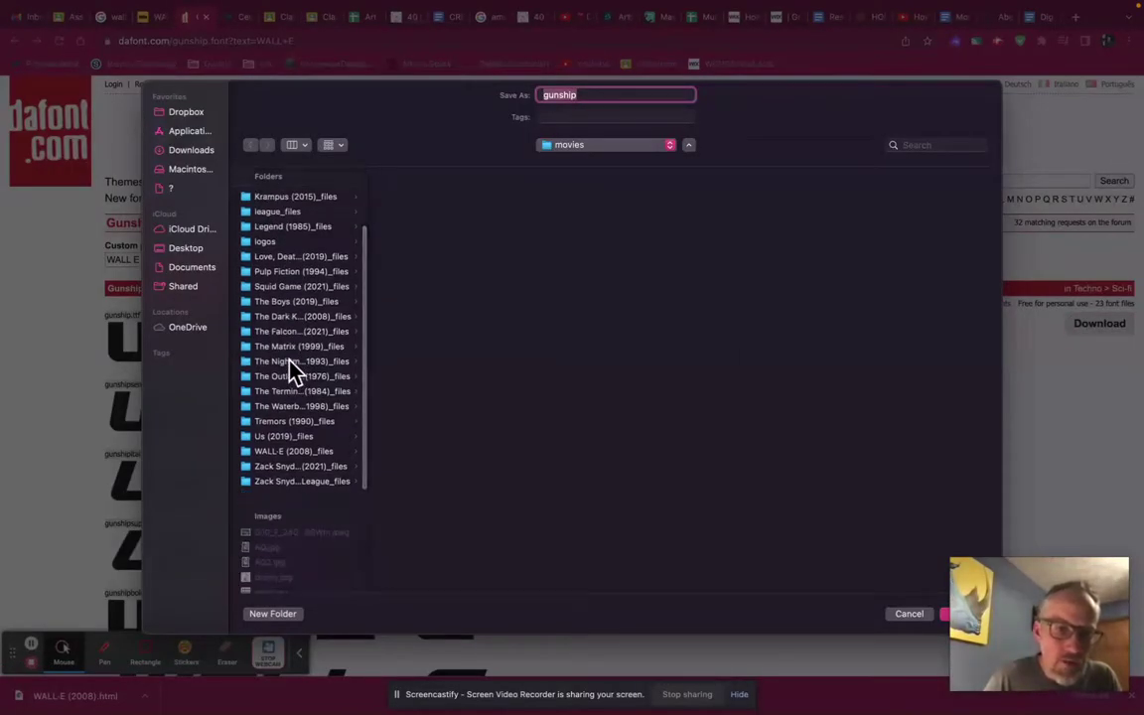
scroll(289, 368, "up", 5)
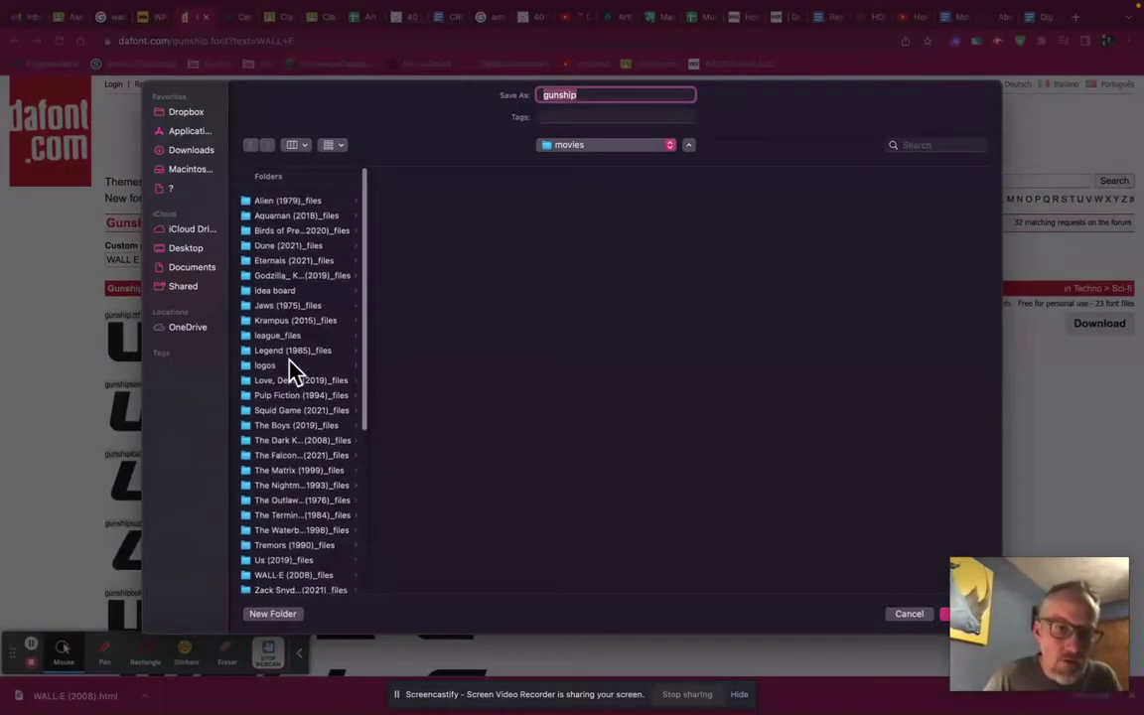
left_click(191, 150)
scroll(276, 337, "down", 3)
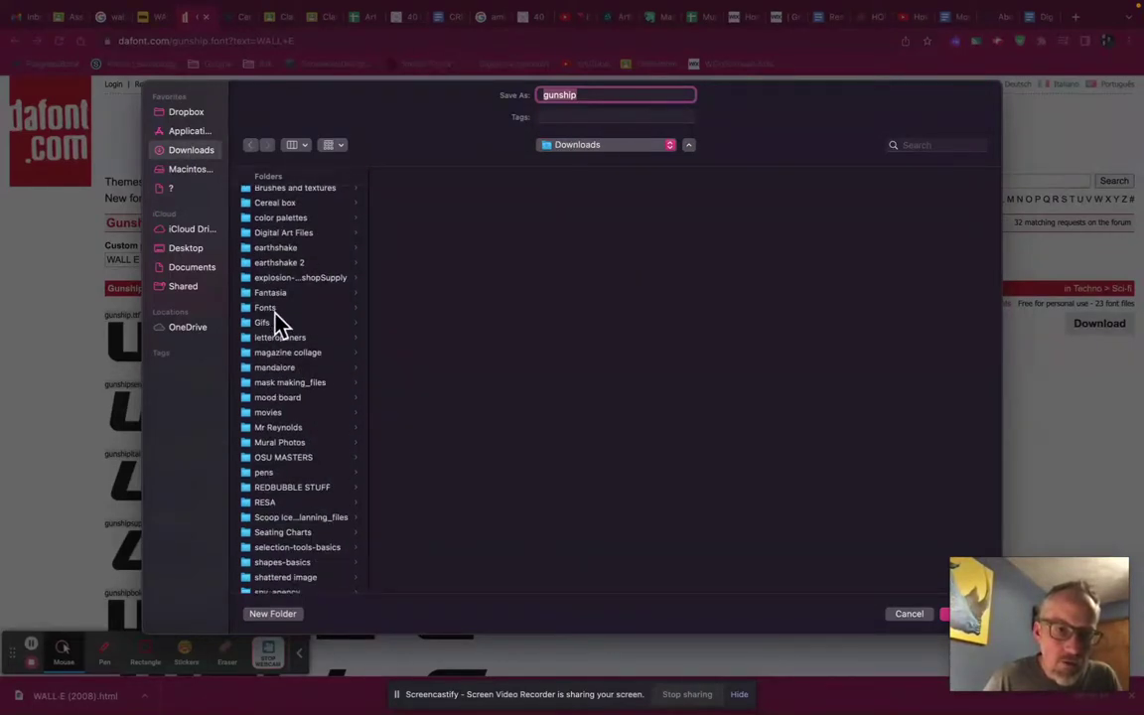
left_click(272, 308)
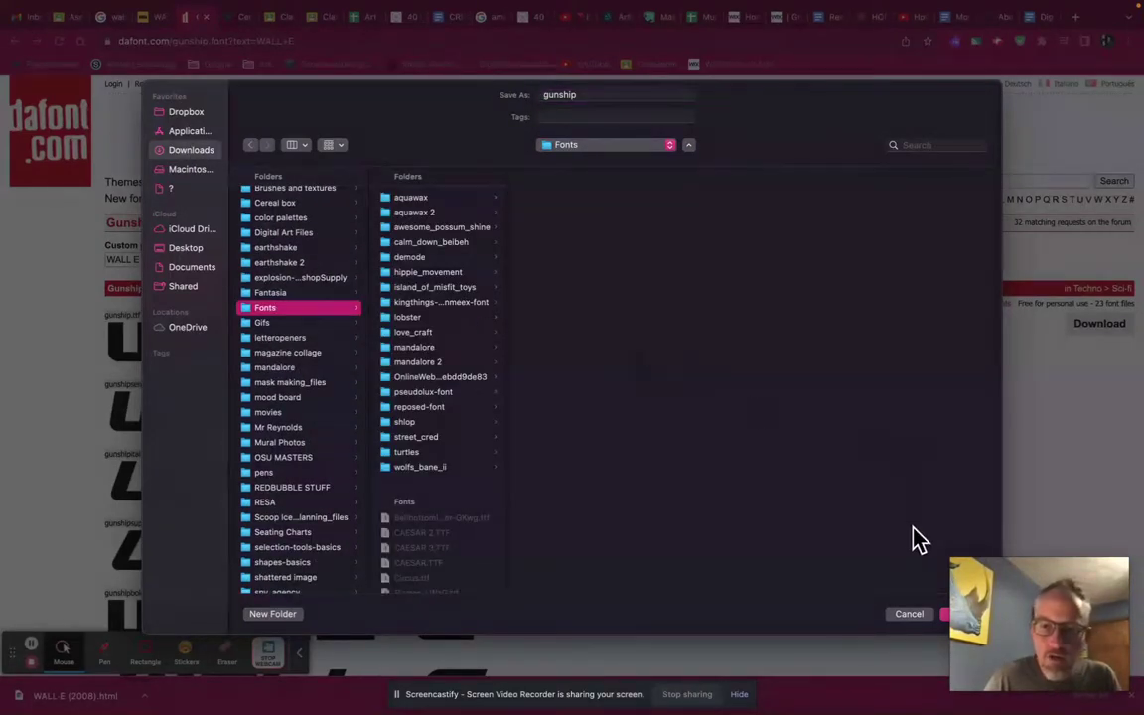
left_click(947, 616)
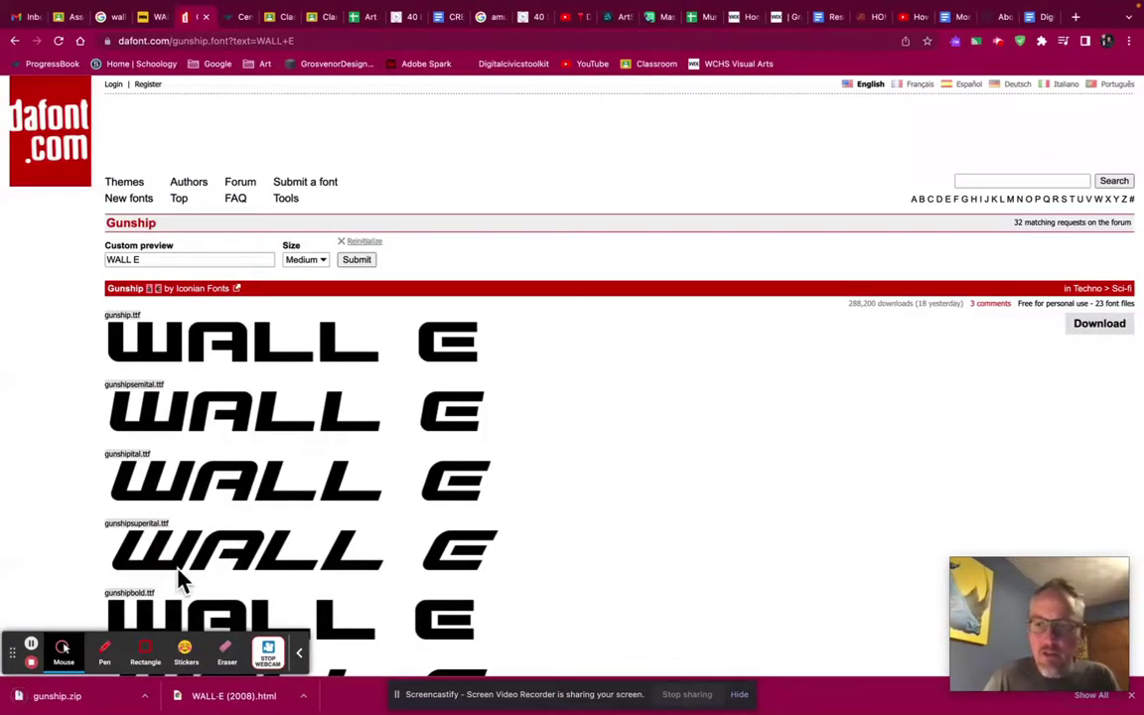
- Open the downloaded gunship.zip, look through the extracted font files in the gunship folder, and preview gunship.txt
left_click(145, 695)
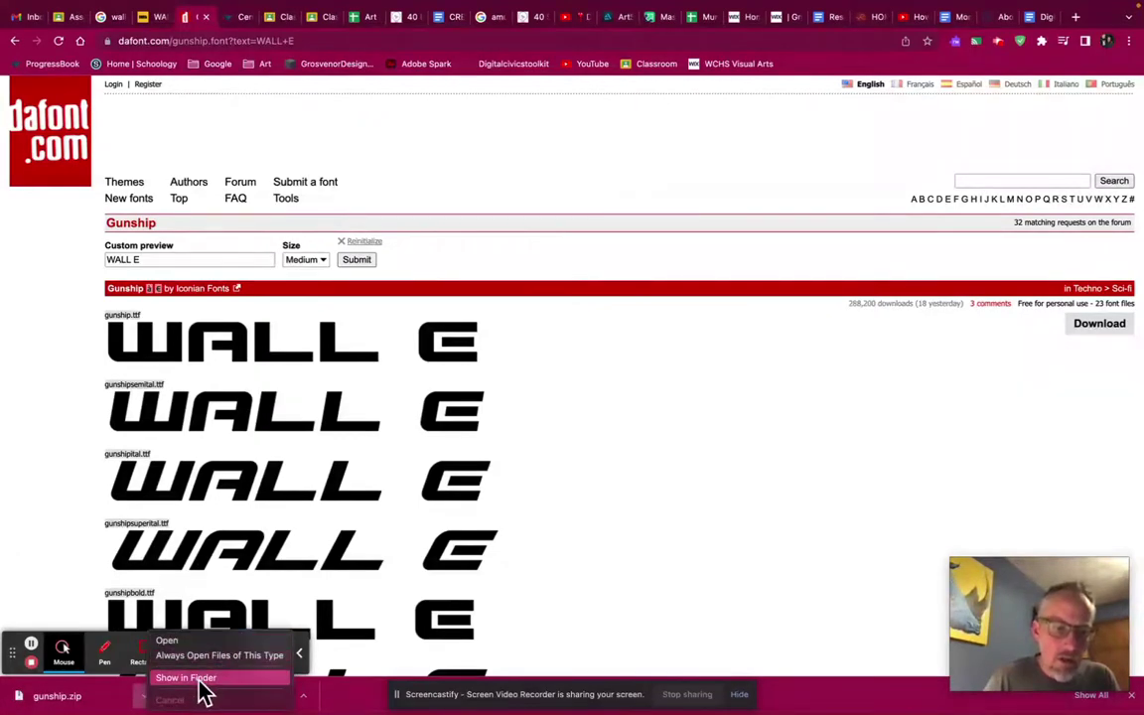
left_click(181, 642)
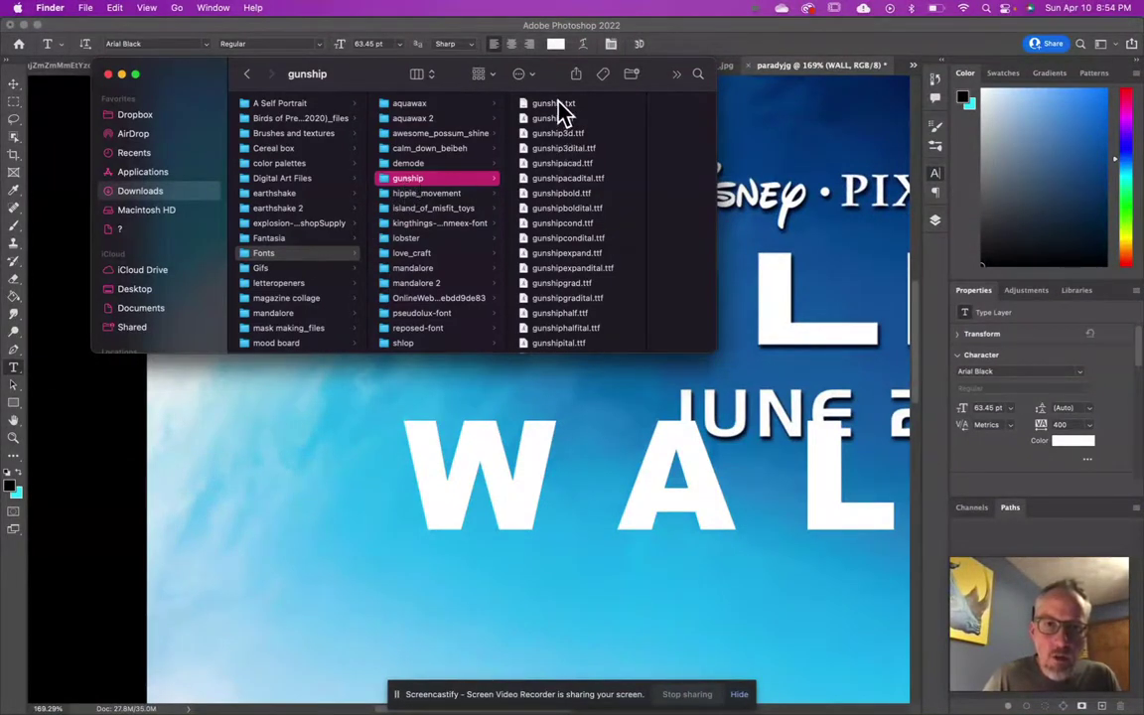
scroll(568, 301, "down", 5)
scroll(571, 305, "up", 5)
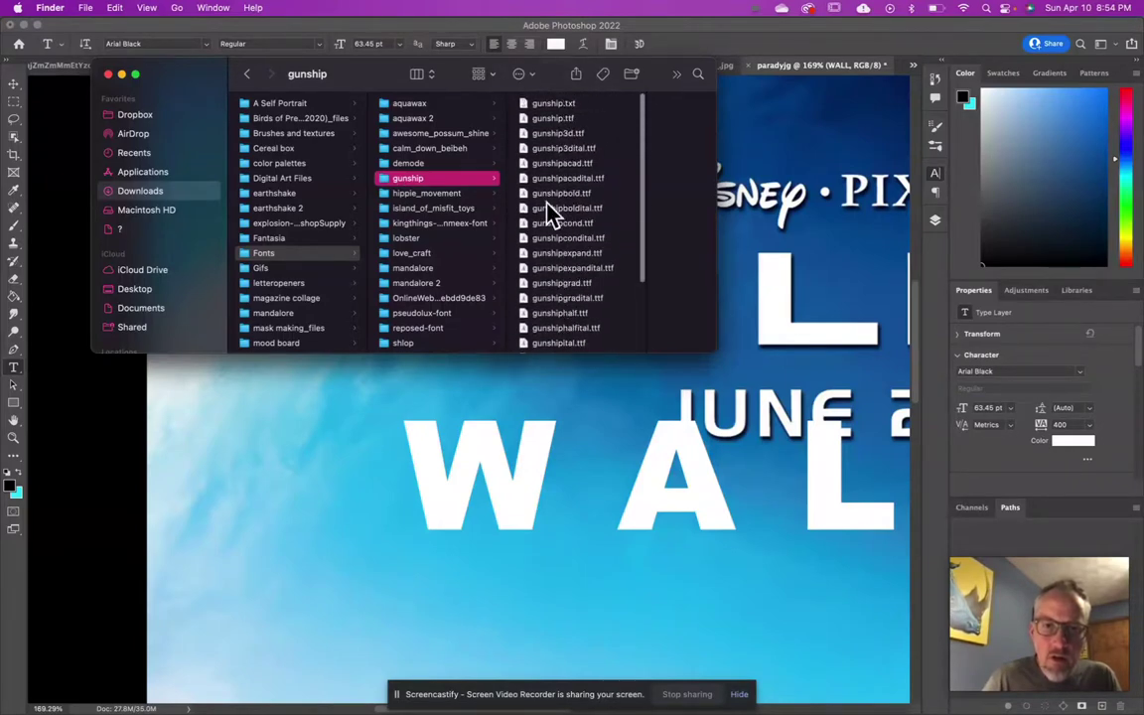
left_click(564, 104)
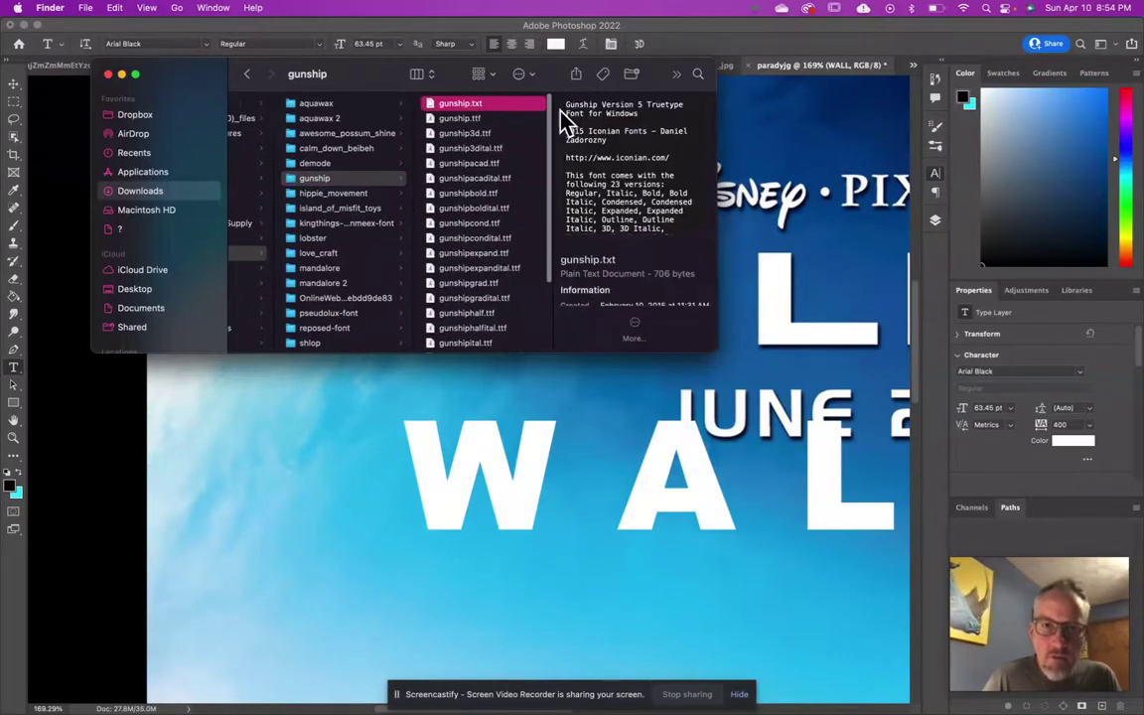
- Open gunship.ttf from the extracted folder and install the Gunship Regular font
left_click(465, 119)
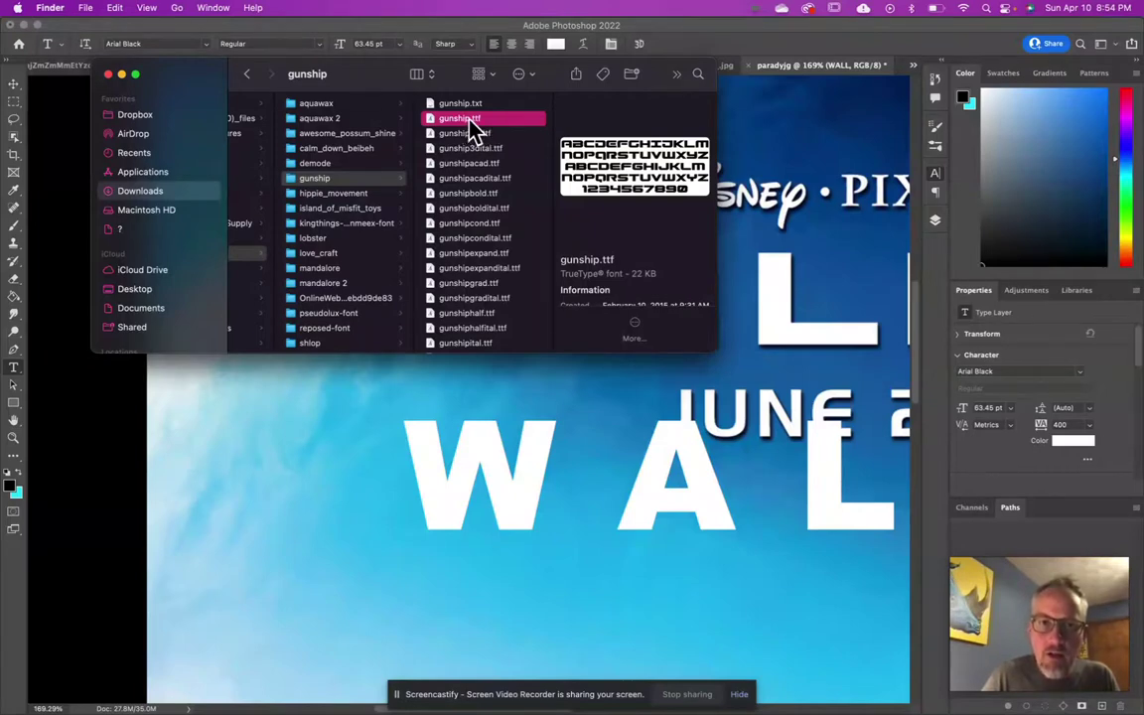
double_click(469, 121)
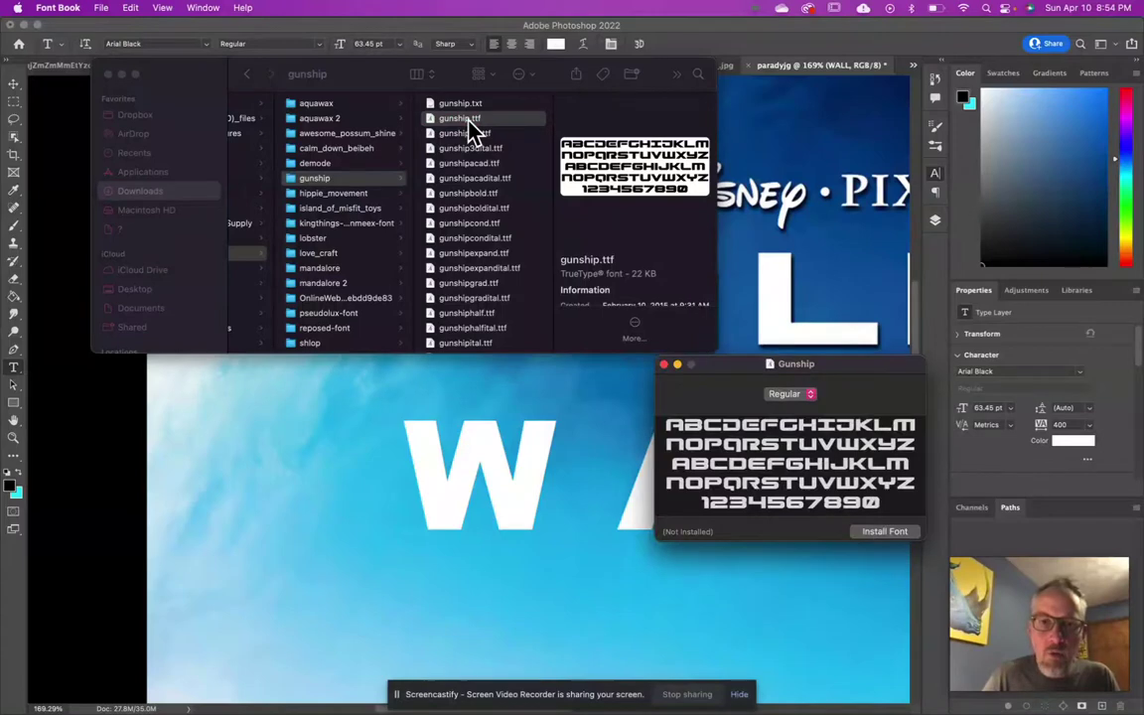
left_click(887, 533)
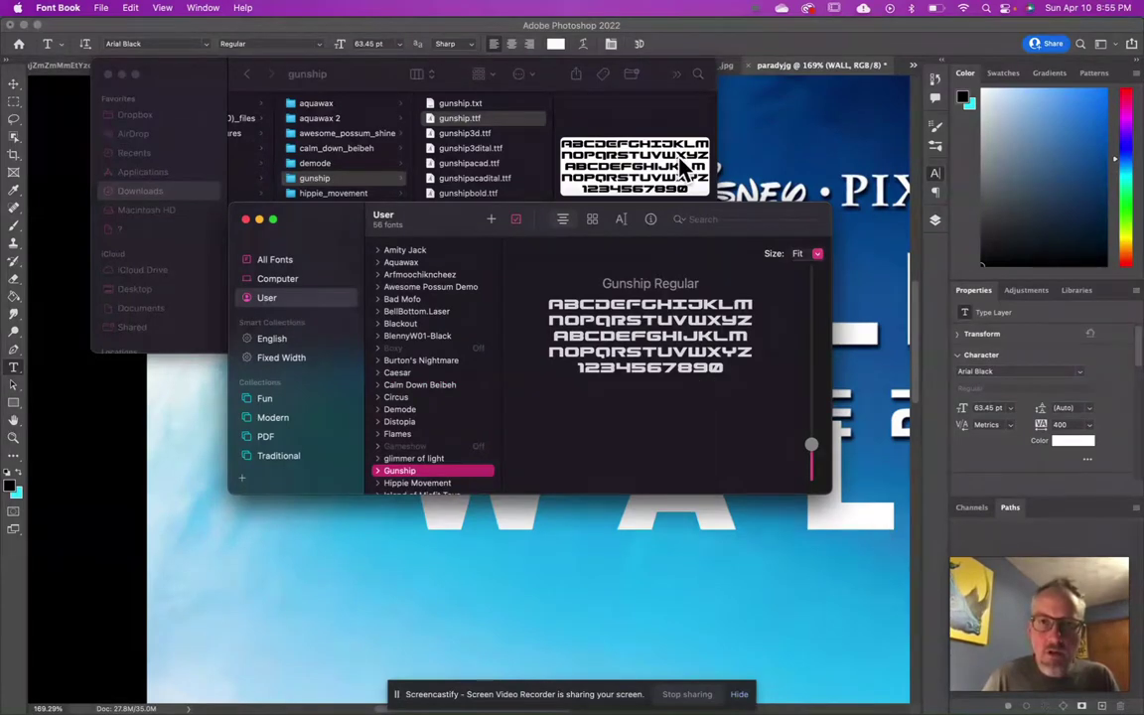
- Return to Photoshop and change the font of the WALL text below the original title from Arial Black to Gunship
left_click(697, 46)
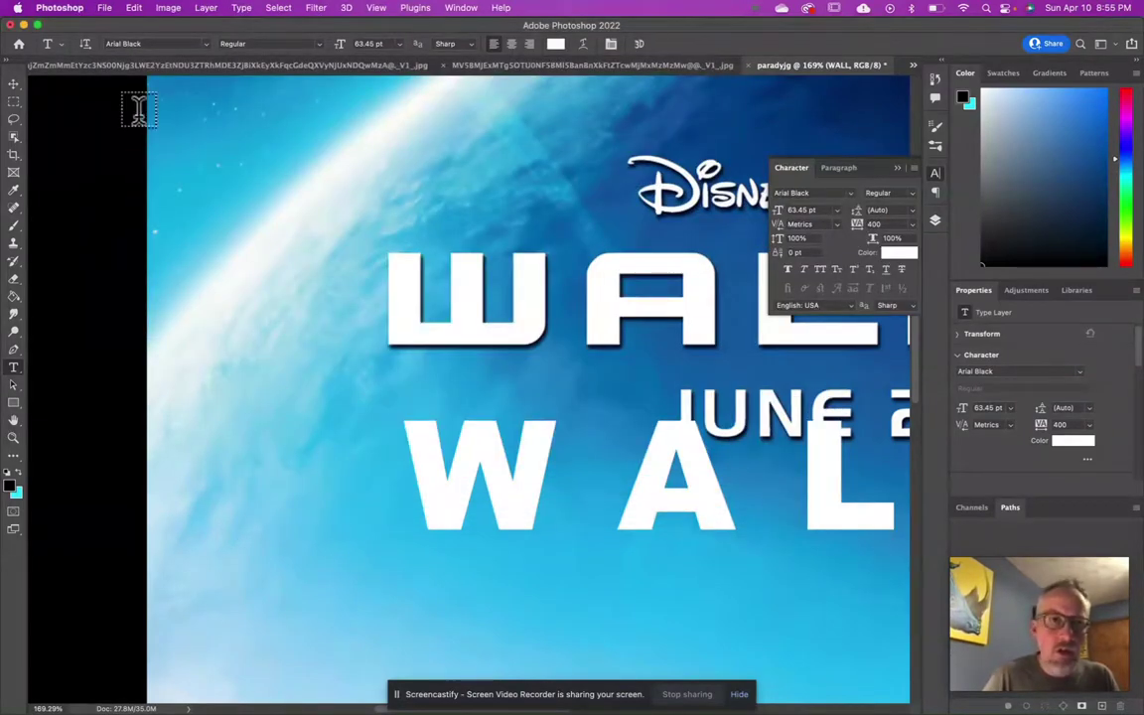
left_click(490, 470)
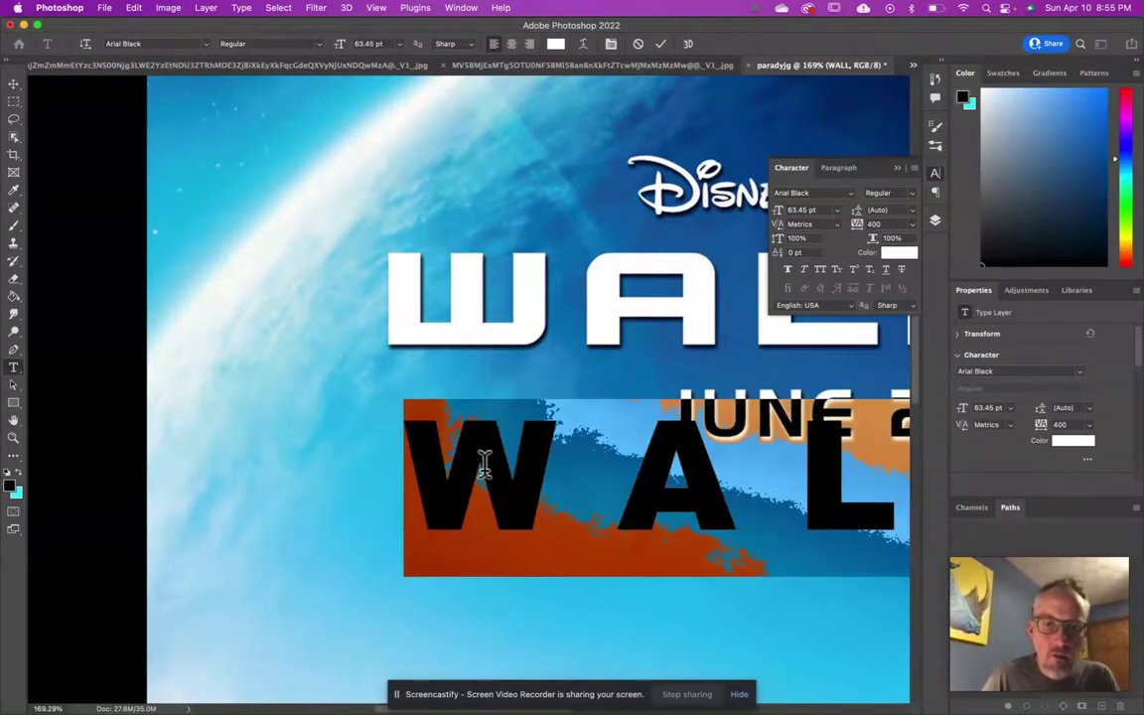
left_click(206, 43)
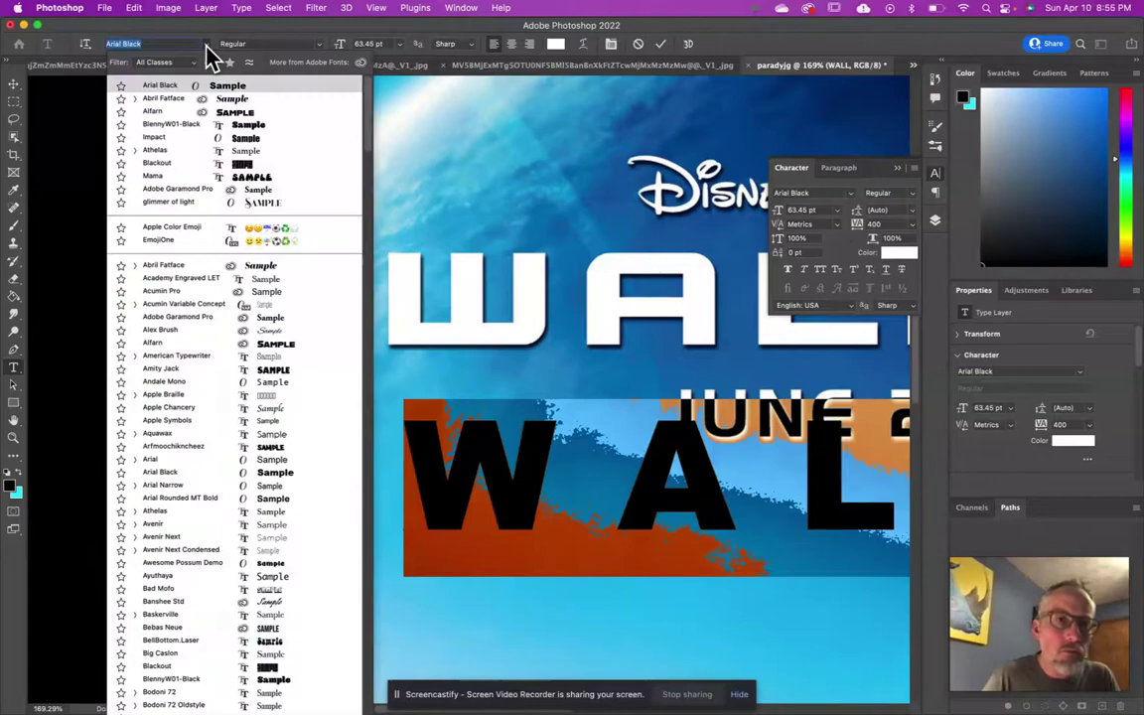
scroll(215, 374, "down", 15)
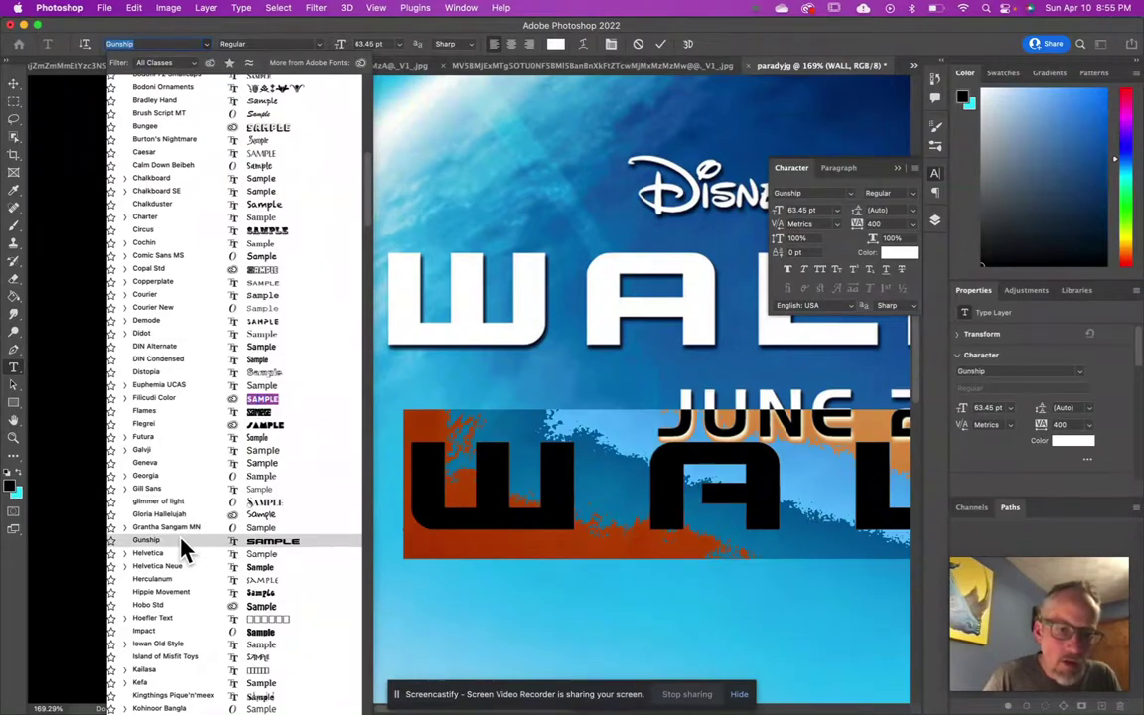
left_click(255, 542)
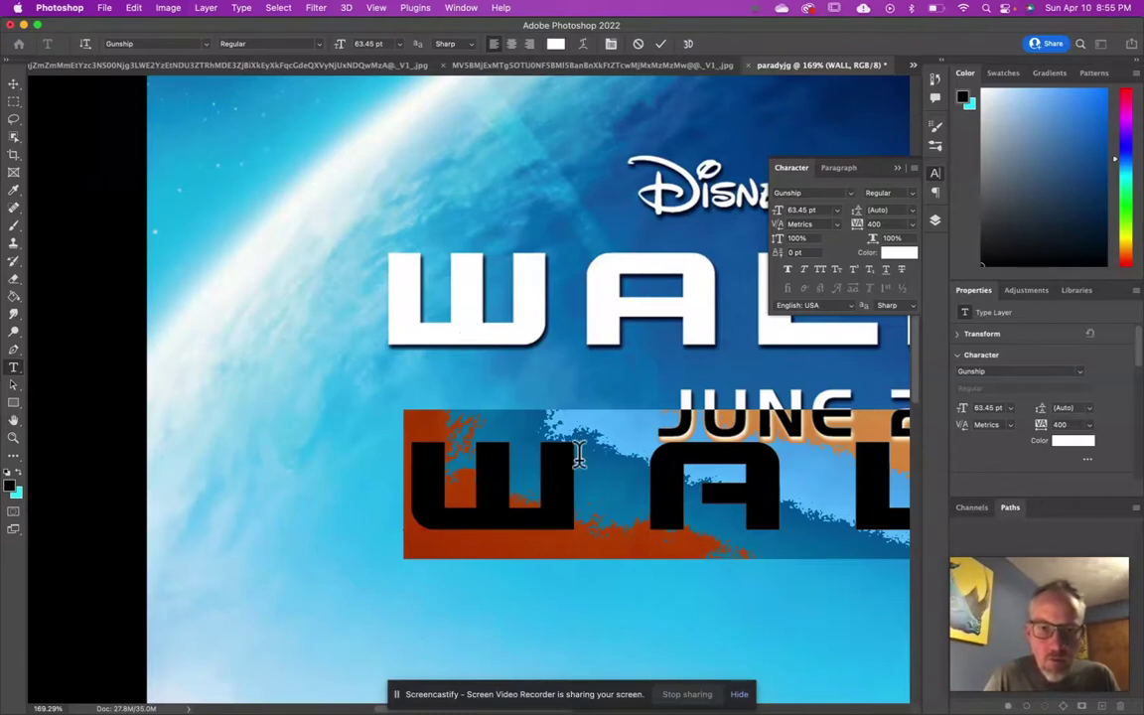
left_click(568, 484)
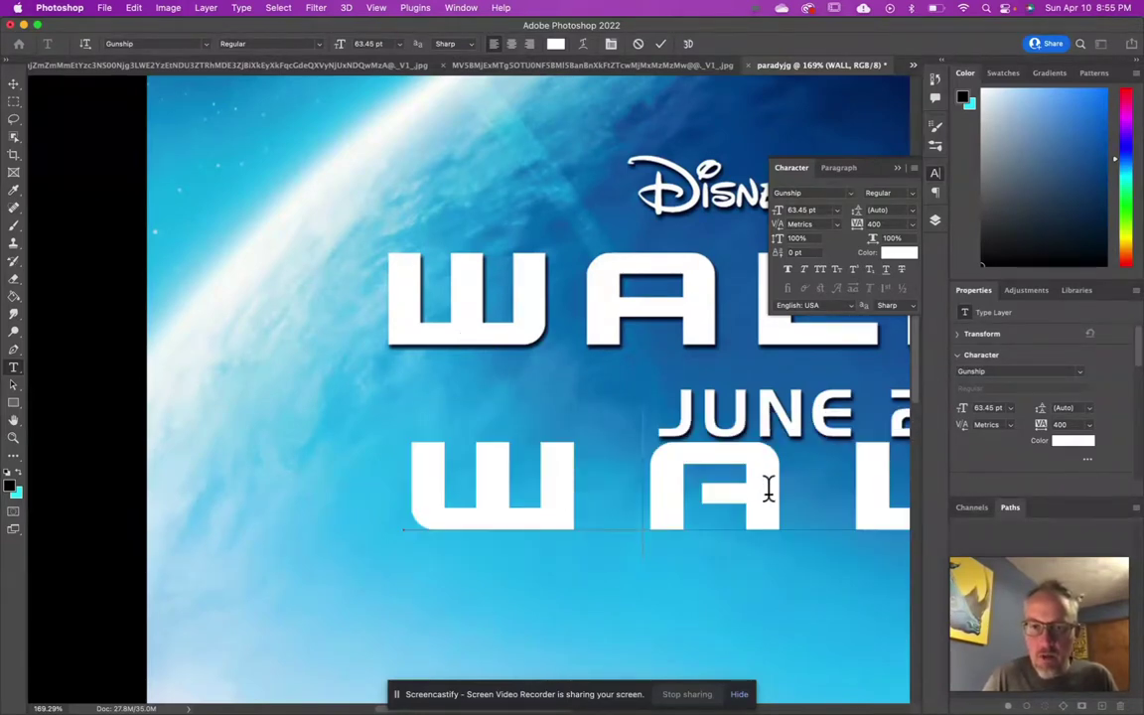
- Add a Drop Shadow layer style to the WALL text layer and reset the shadow settings to their defaults
scroll(768, 487, "right", 5)
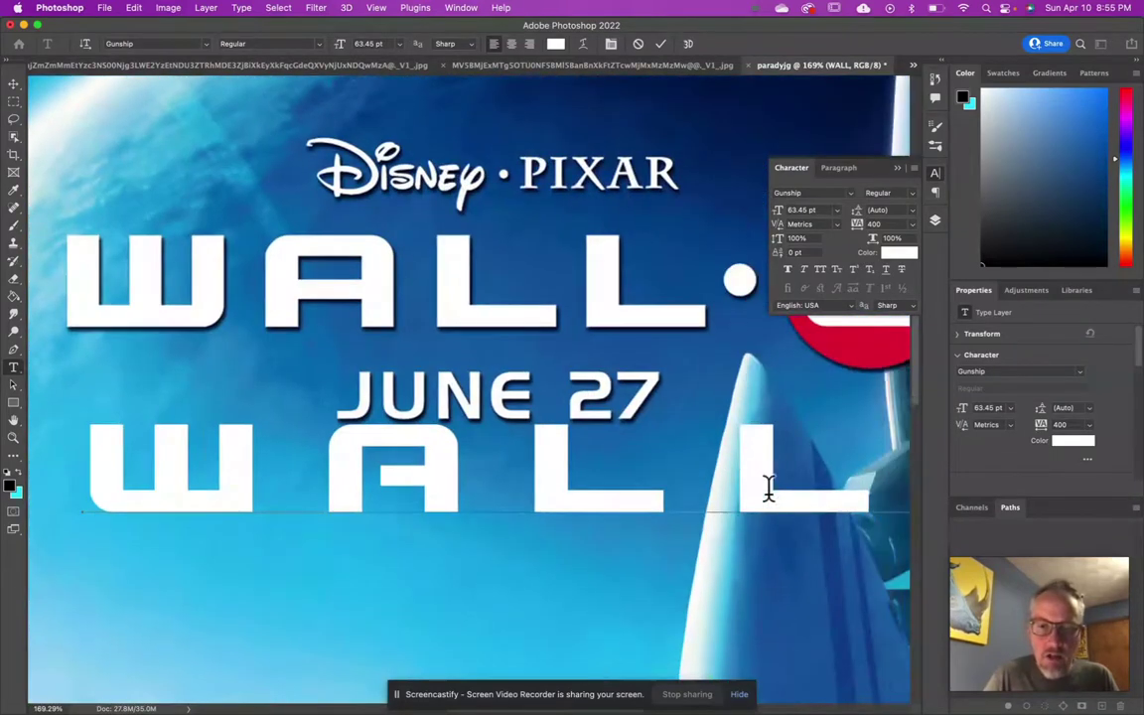
scroll(768, 487, "down", 3)
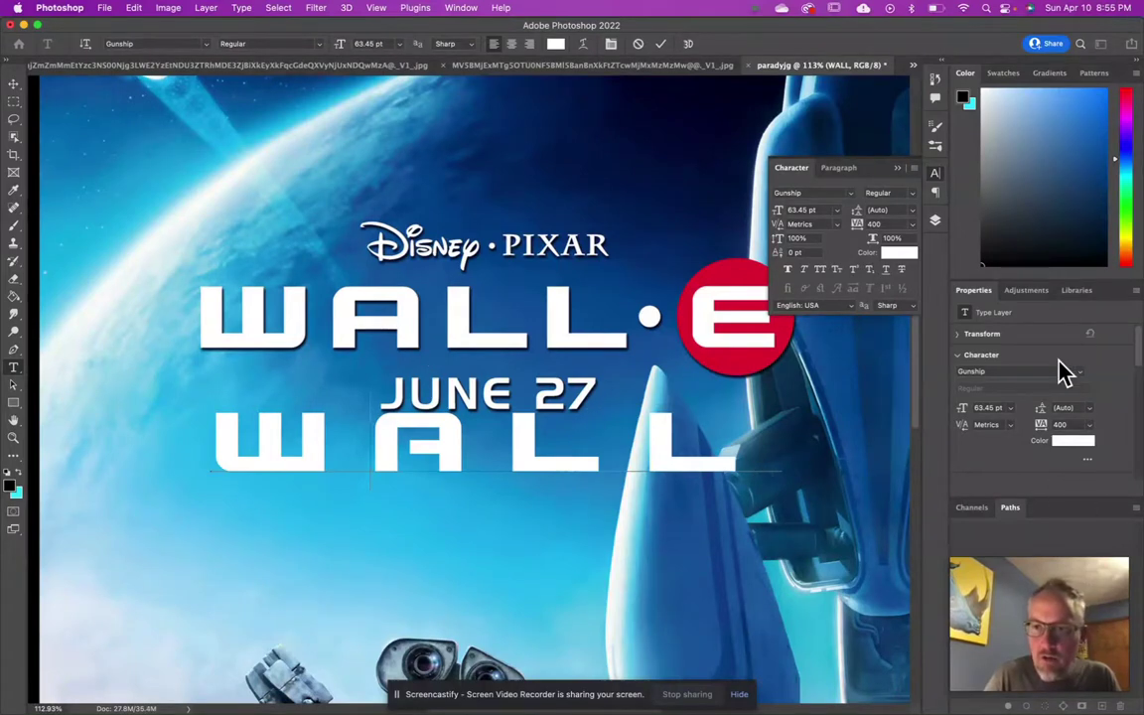
left_click(936, 222)
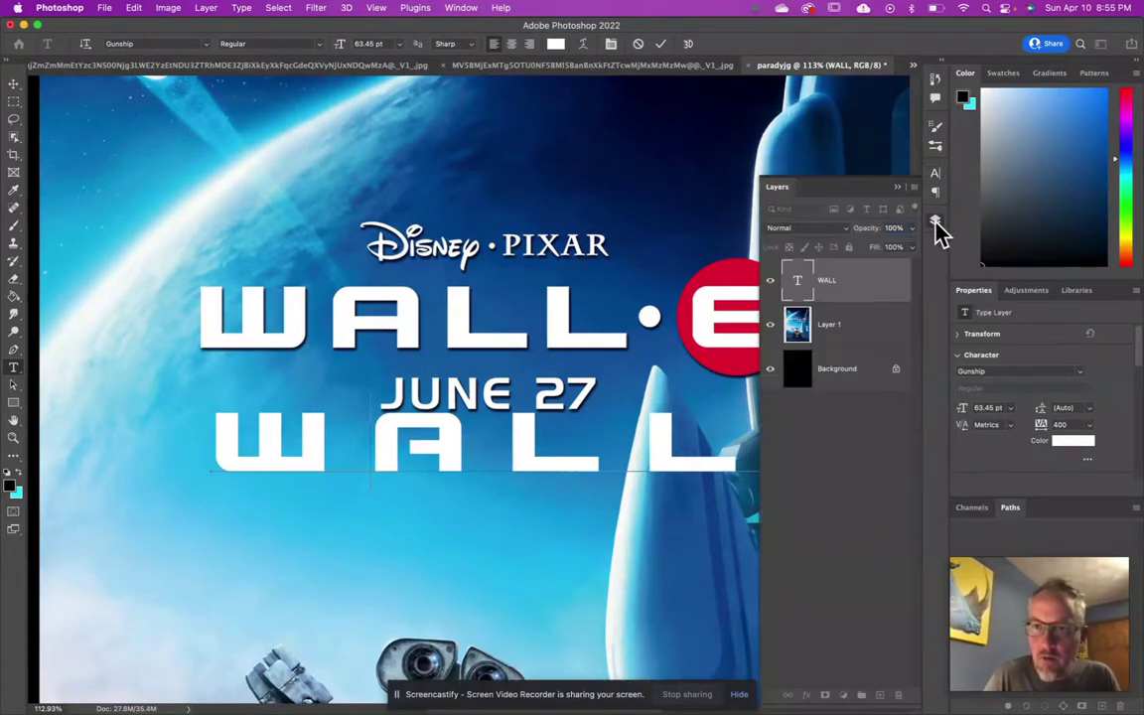
double_click(856, 295)
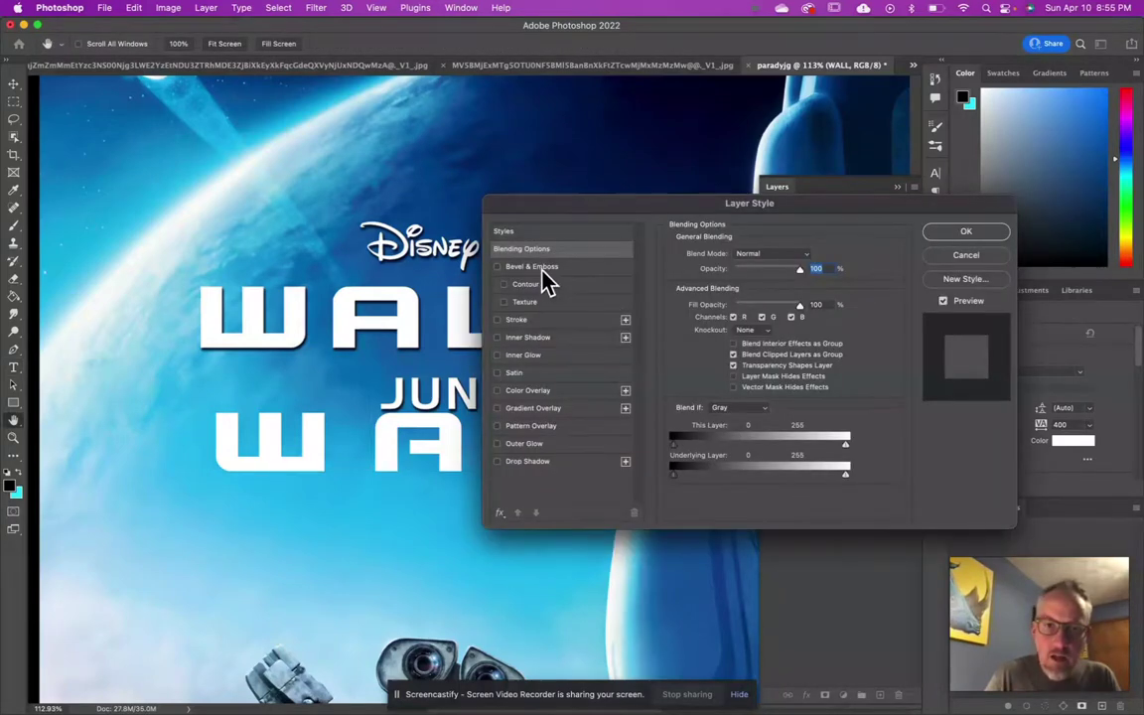
left_click(523, 463)
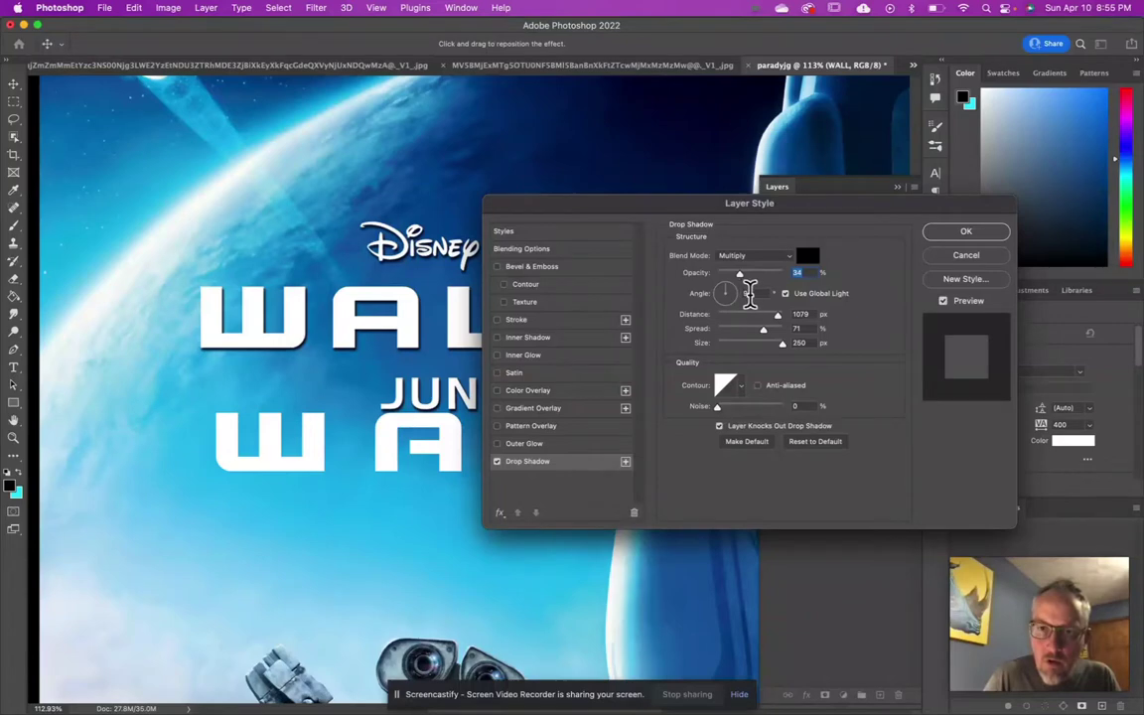
mouse_move(741, 276)
left_mouse_down()
mouse_move(758, 277)
mouse_move(734, 276)
left_mouse_up()
left_click(801, 444)
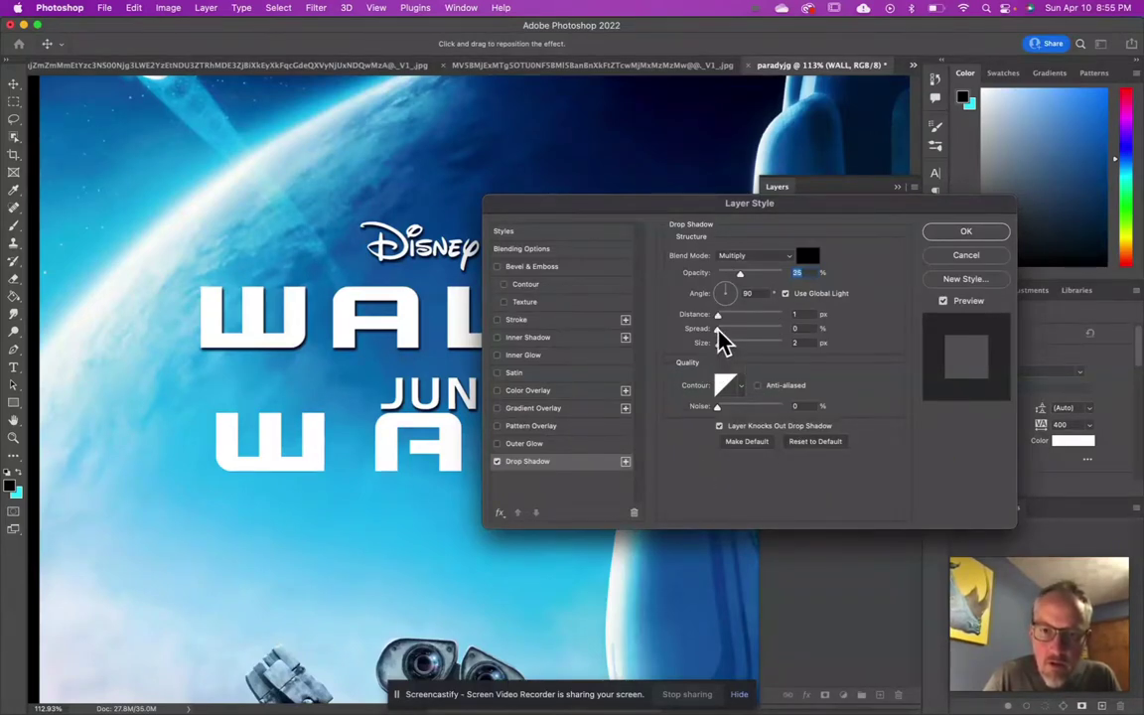
- Set the drop shadow to 55% opacity, 13 px distance, 20% spread and 6 px size, and apply the layer style
mouse_move(716, 329)
left_mouse_down()
mouse_move(750, 328)
mouse_move(731, 330)
mouse_move(745, 344)
mouse_move(726, 343)
left_mouse_up()
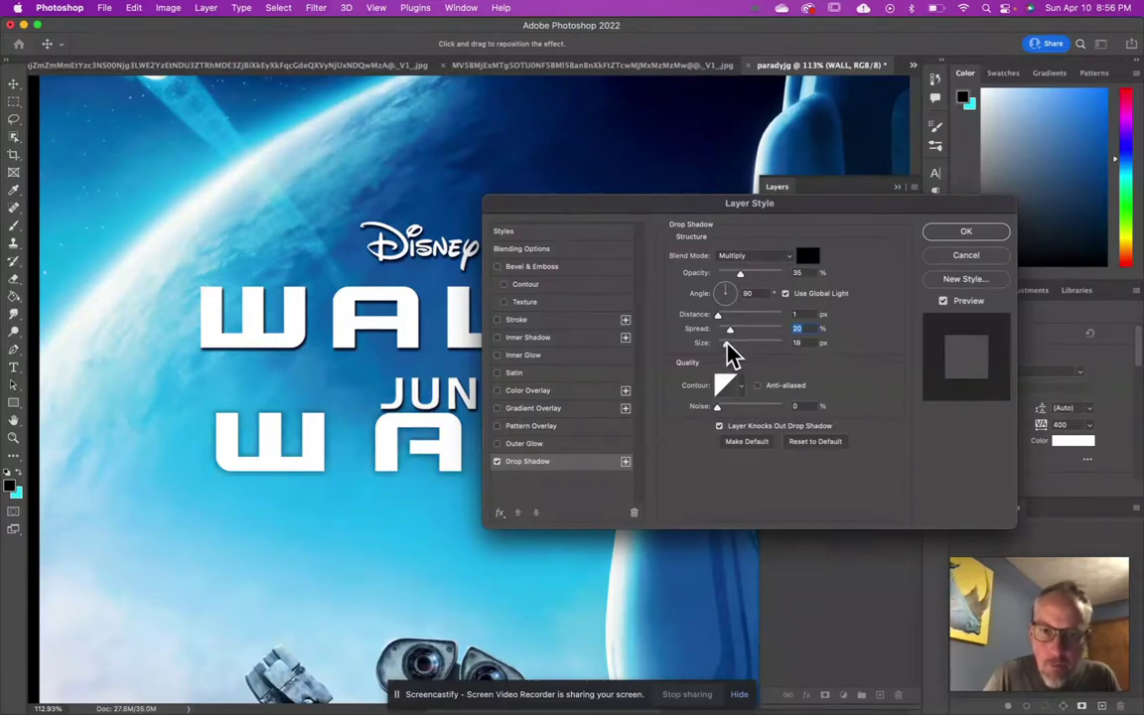
left_click(722, 316)
left_click_drag(724, 326, 728, 322)
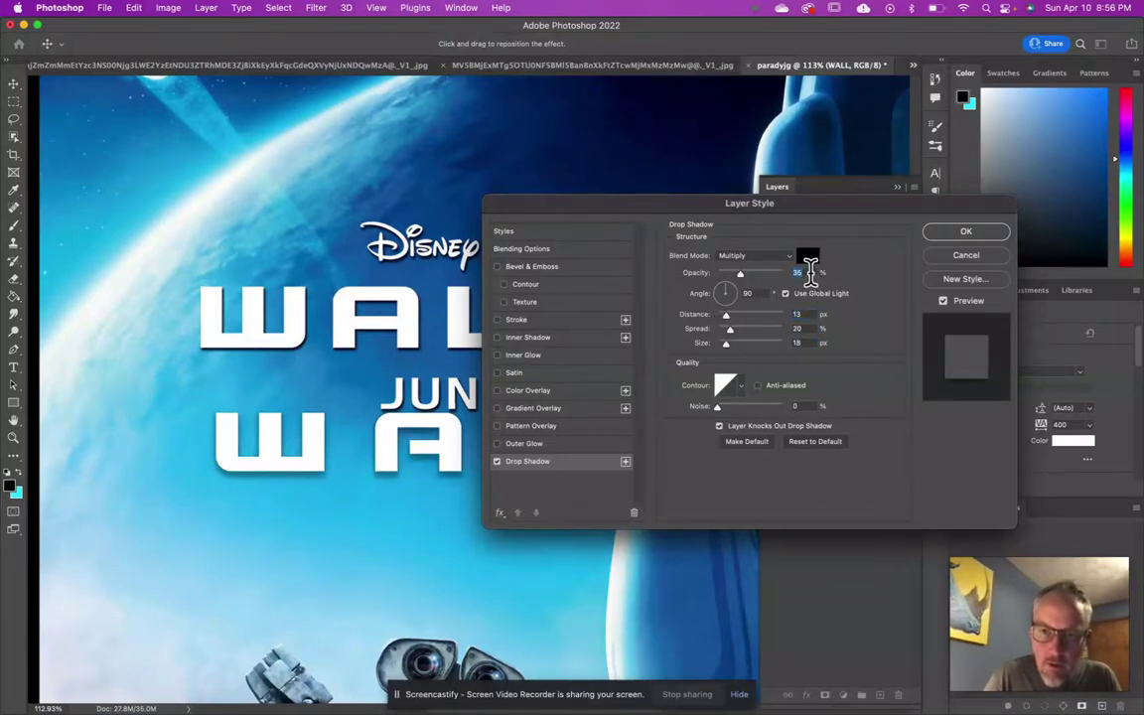
type("55")
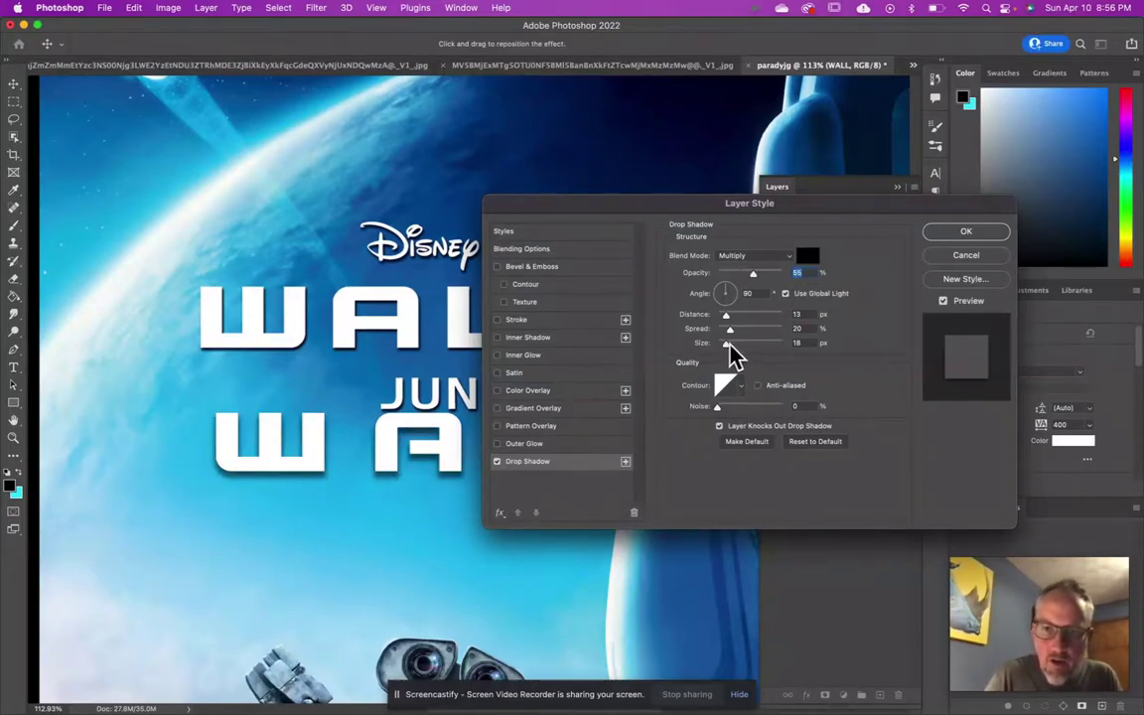
left_click_drag(725, 343, 720, 350)
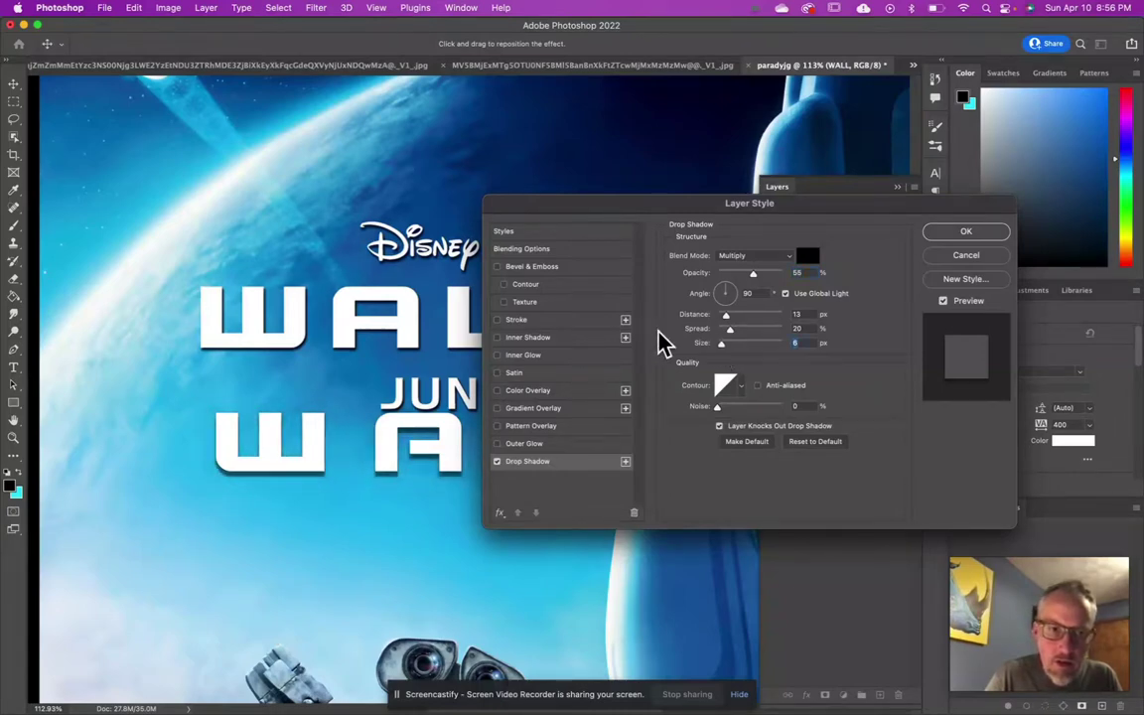
left_click(956, 235)
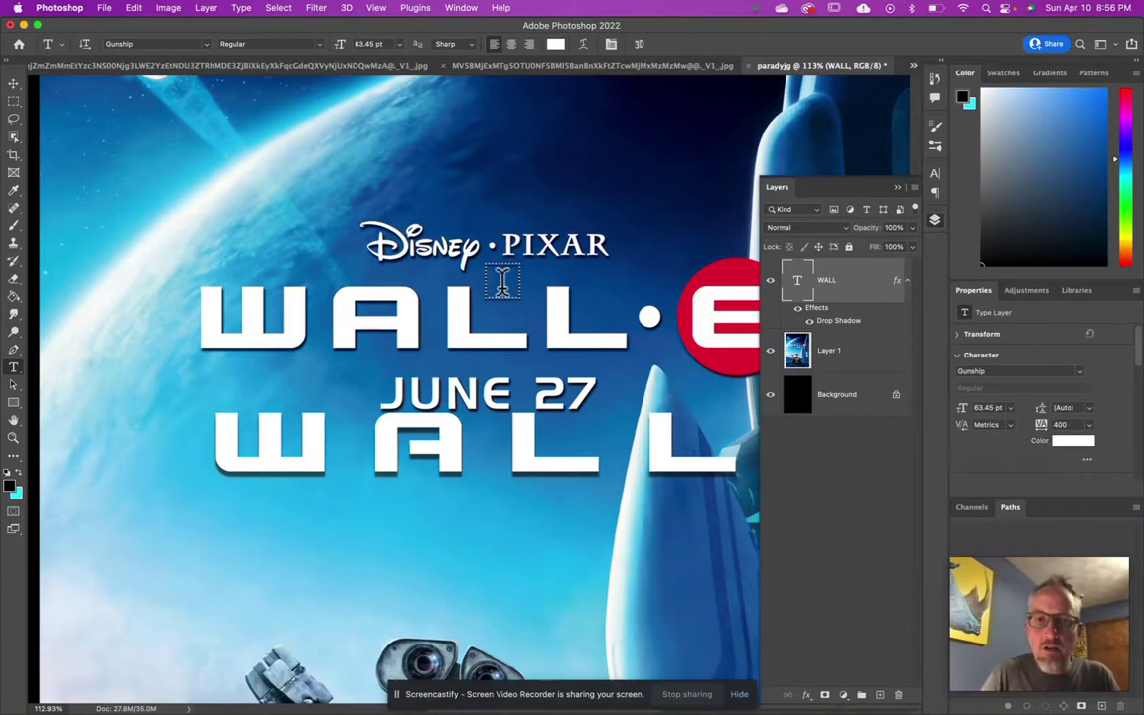
- Hide the WALL text layer and draw a rectangular marquee selection around the W of the original poster title
left_click(773, 283)
scroll(610, 402, "down", 3)
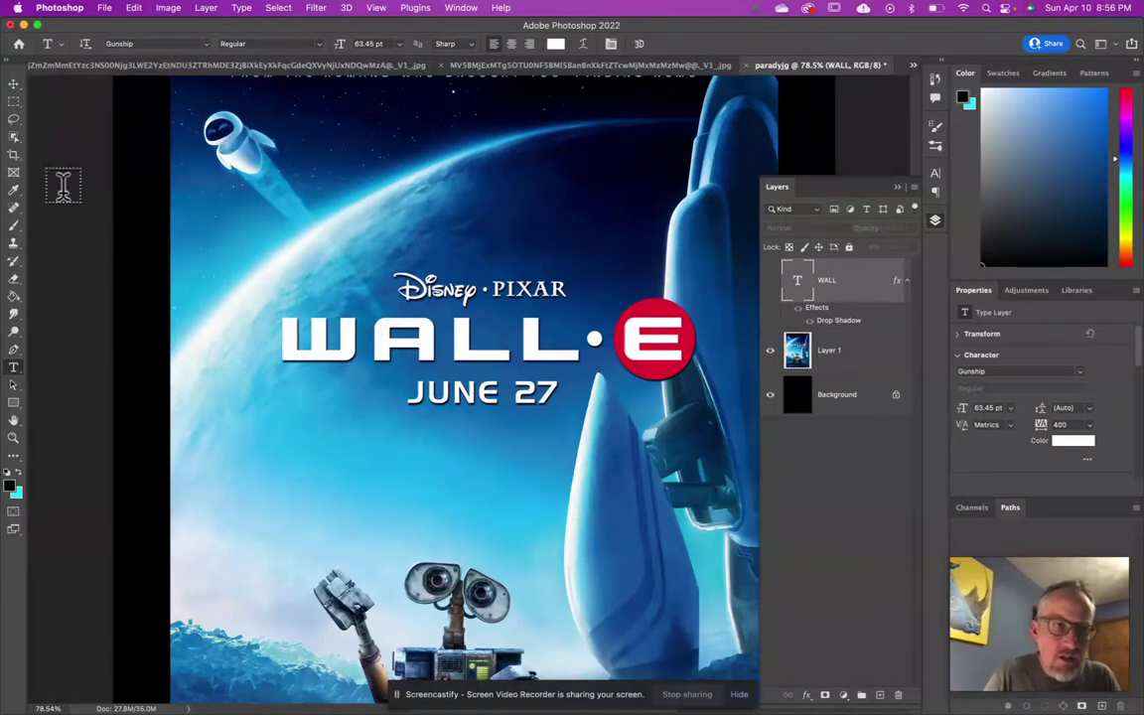
left_click(14, 102)
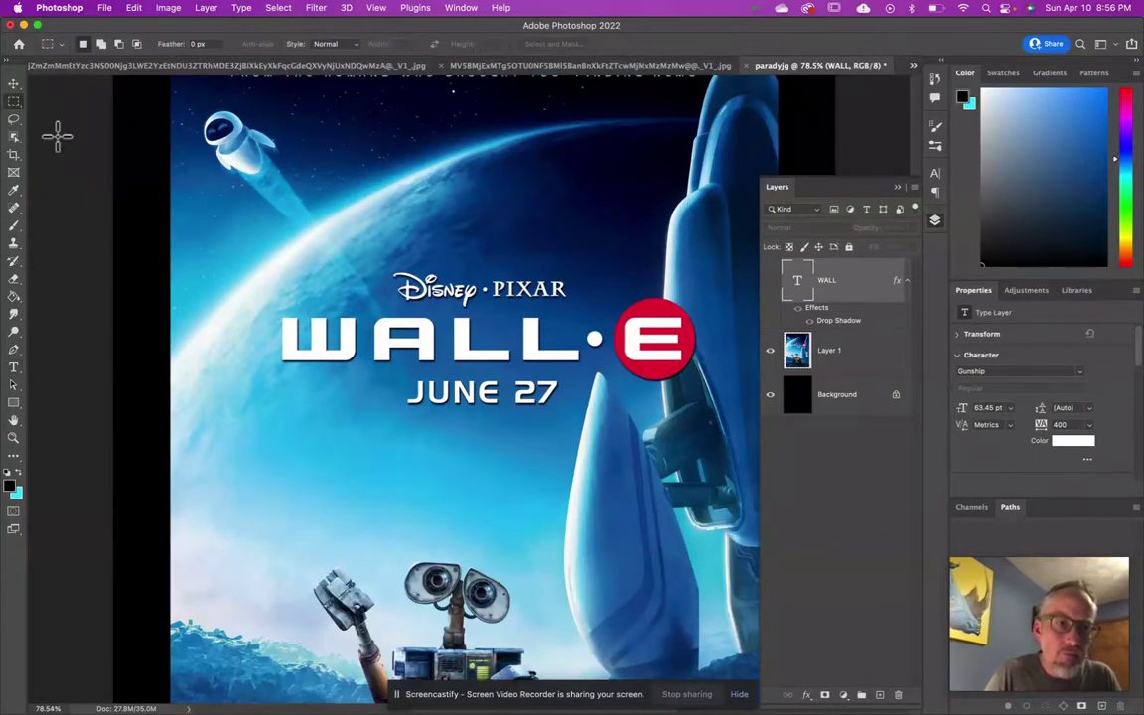
left_click_drag(345, 356, 361, 366)
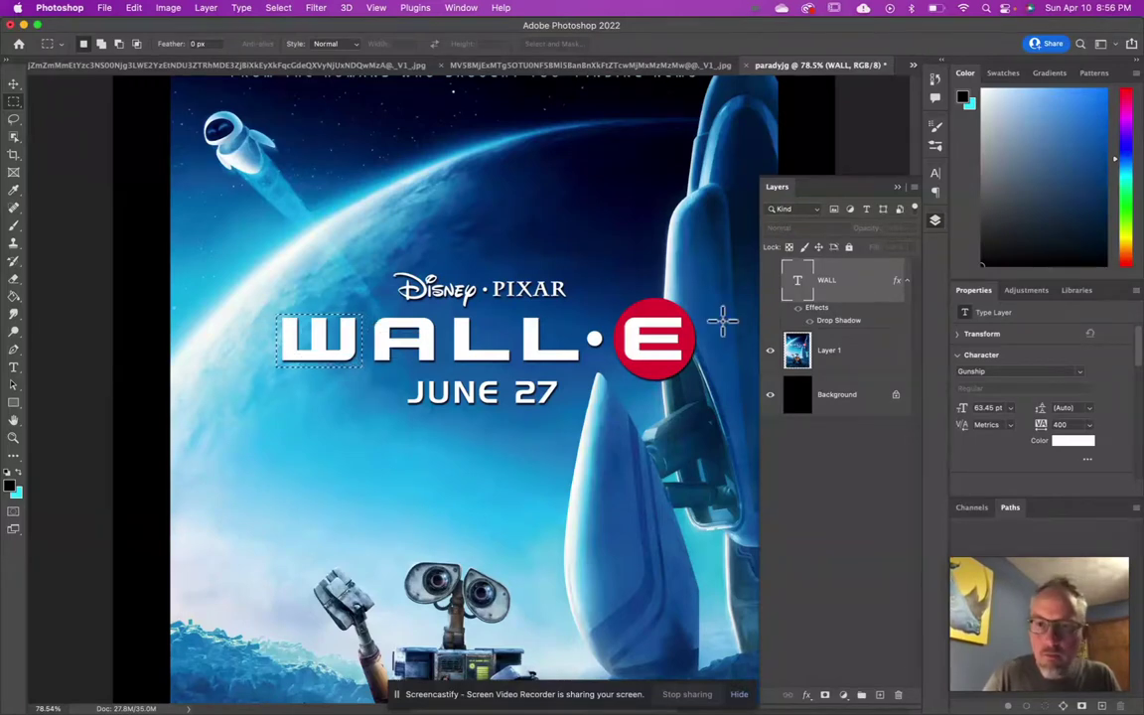
- Make Layer 1 active, try deleting the selected W from it, and undo the deletion
left_click(825, 348)
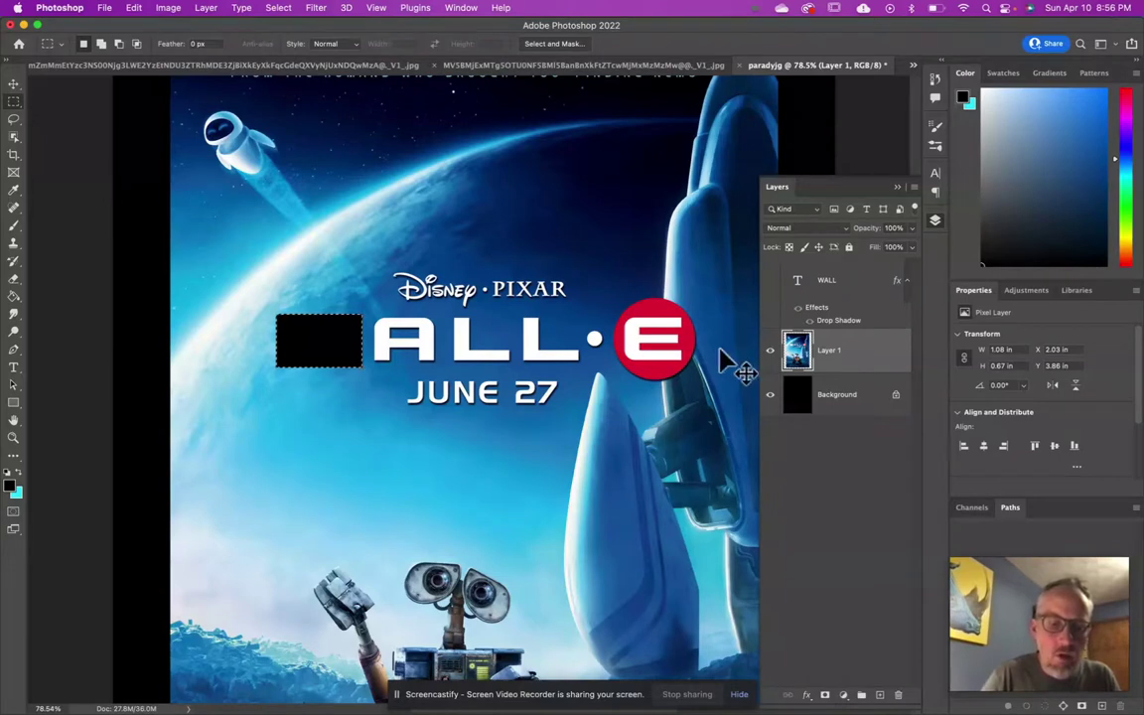
key("cmd+z")
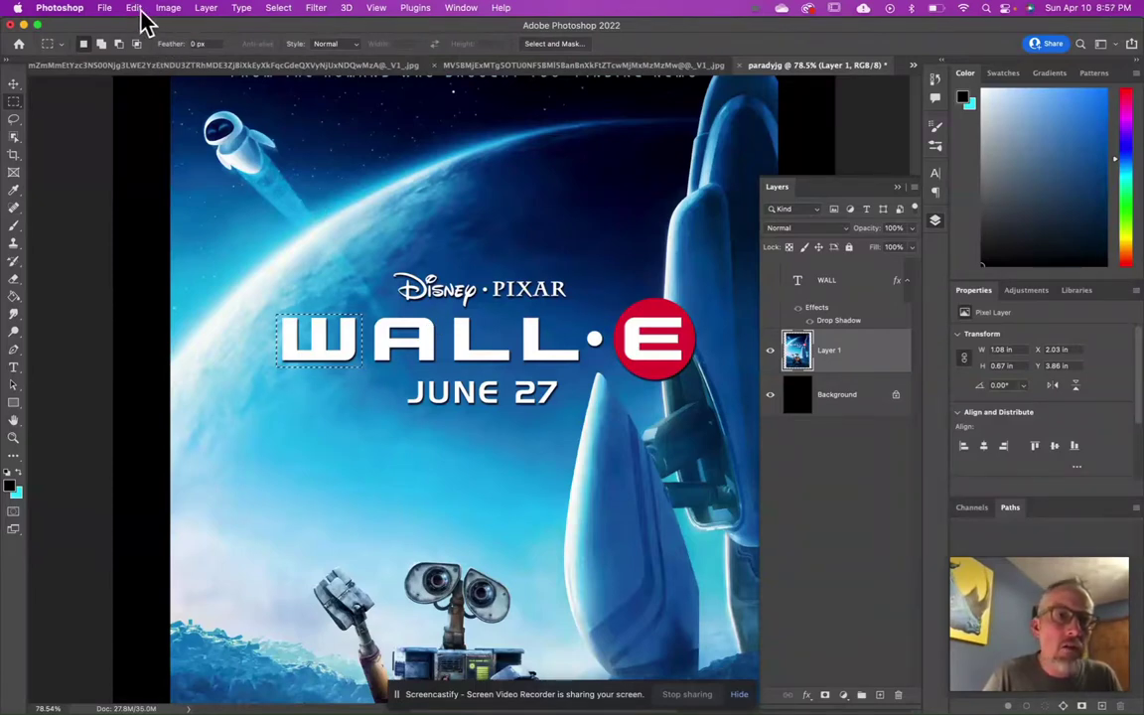
- Fill the selected W area with Content-Aware contents at Normal mode and 100% opacity, and deselect it
left_click(134, 8)
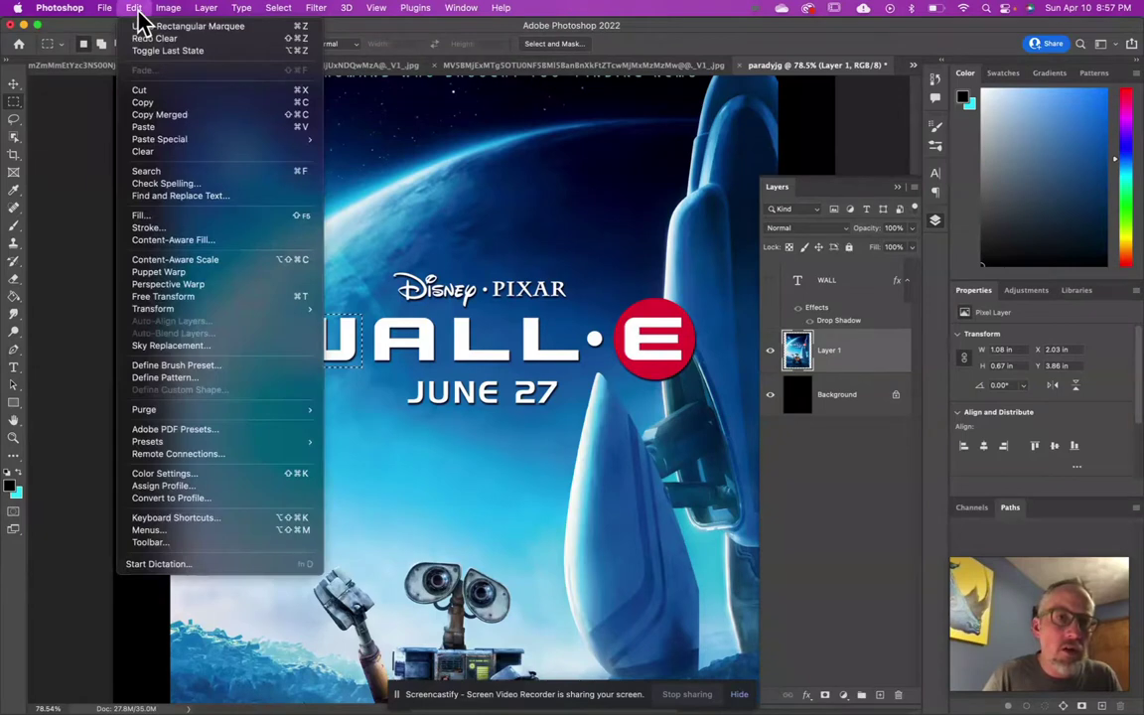
left_click(146, 217)
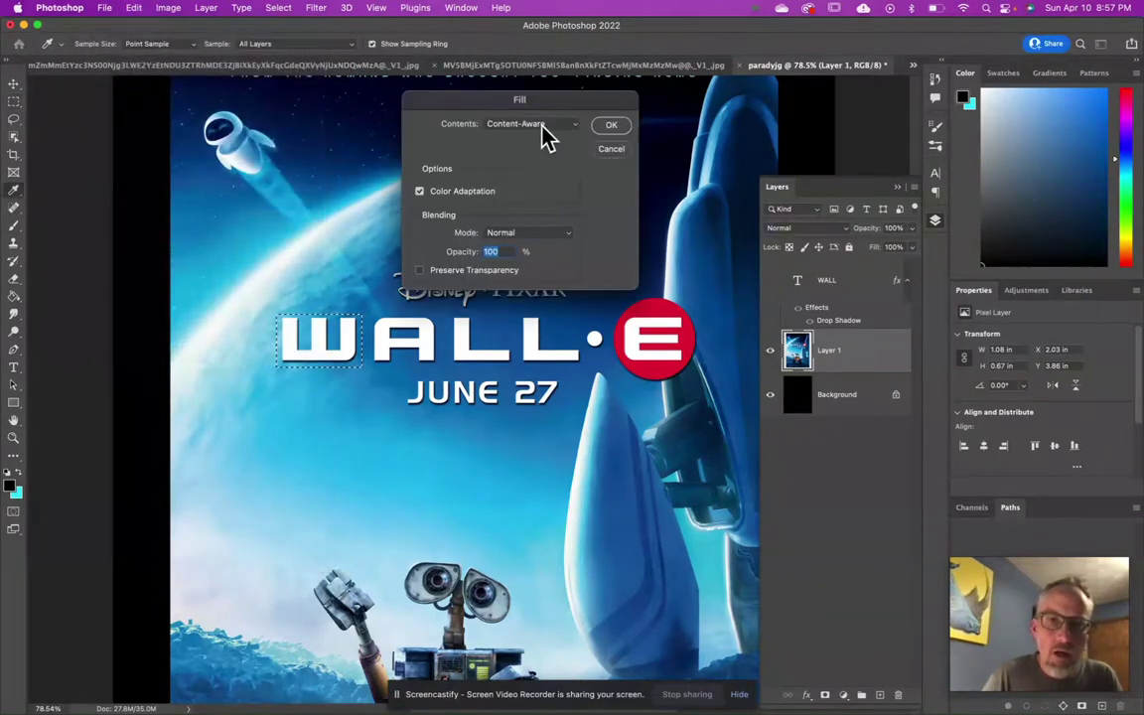
left_click(553, 134)
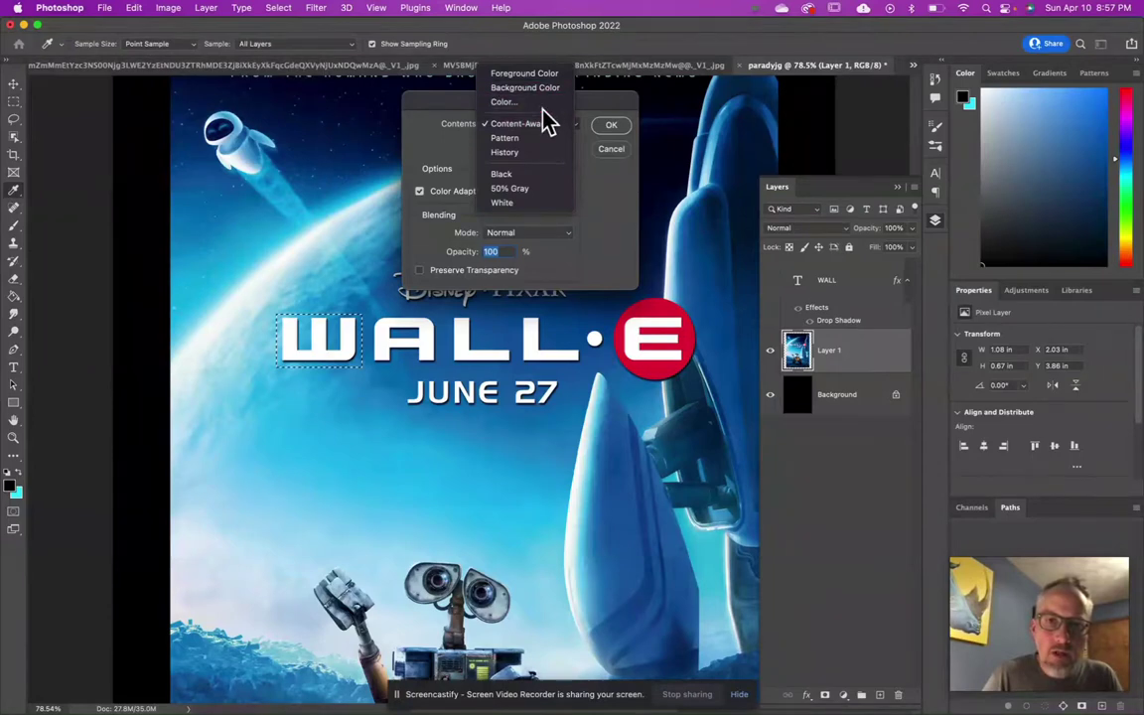
left_click(544, 133)
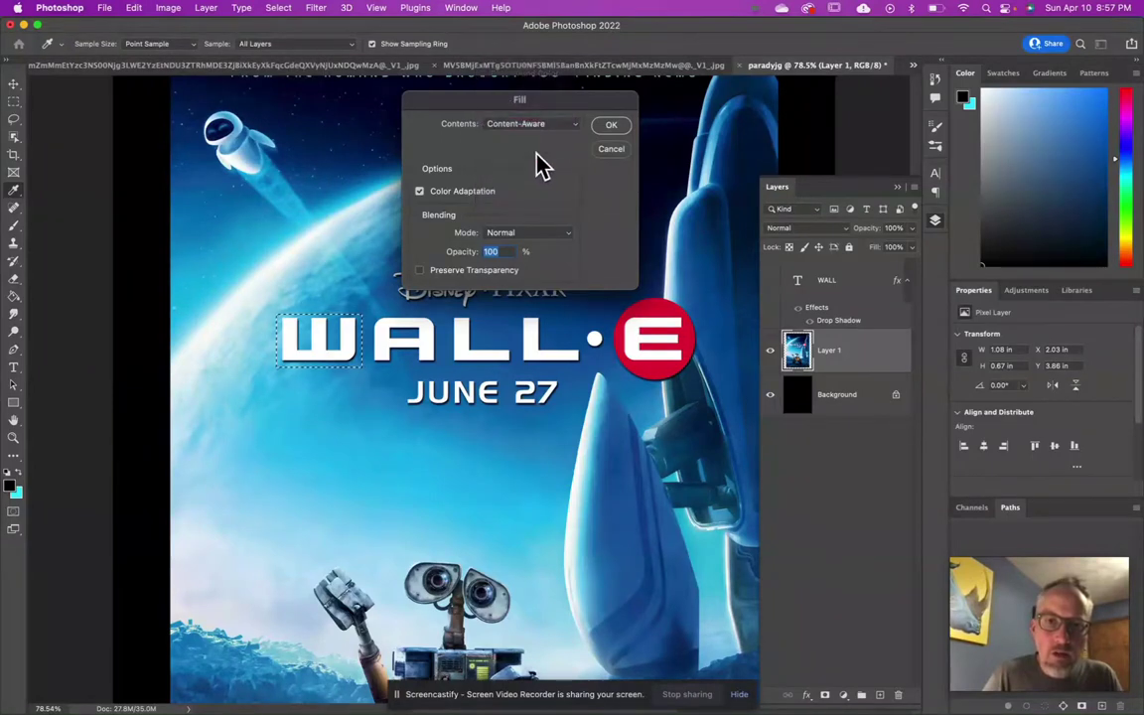
left_click(613, 126)
left_click(332, 386)
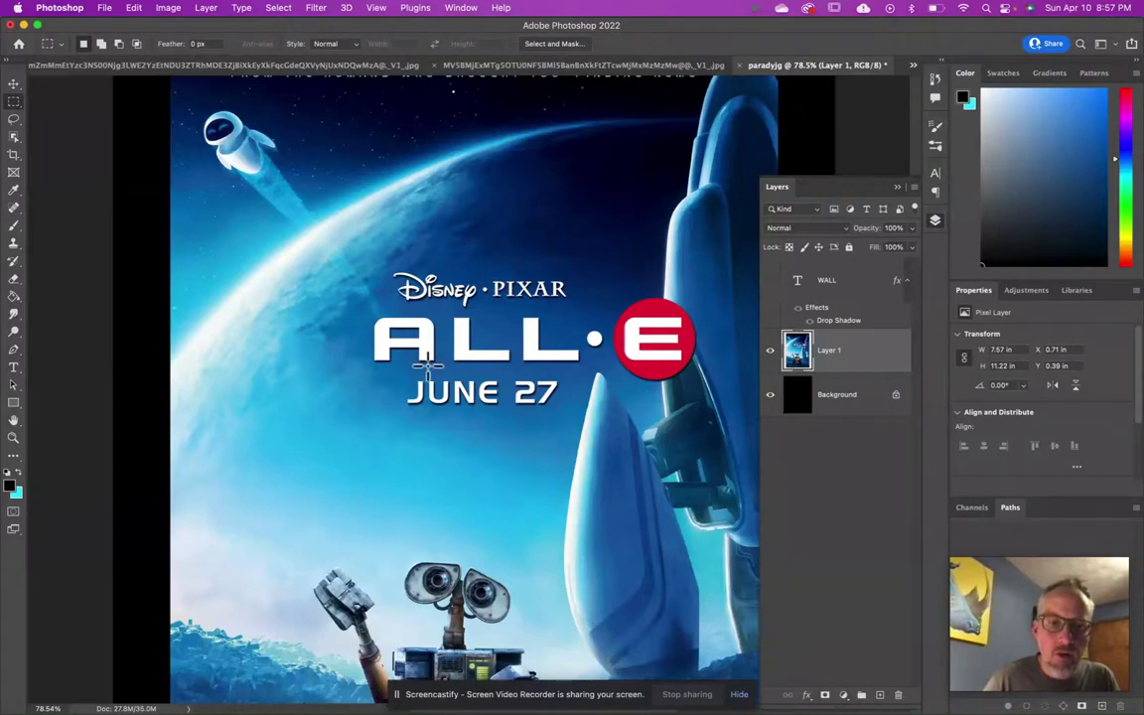
- Try a rectangular marquee selection around the letter A of the original poster title
left_click_drag(435, 364, 369, 316)
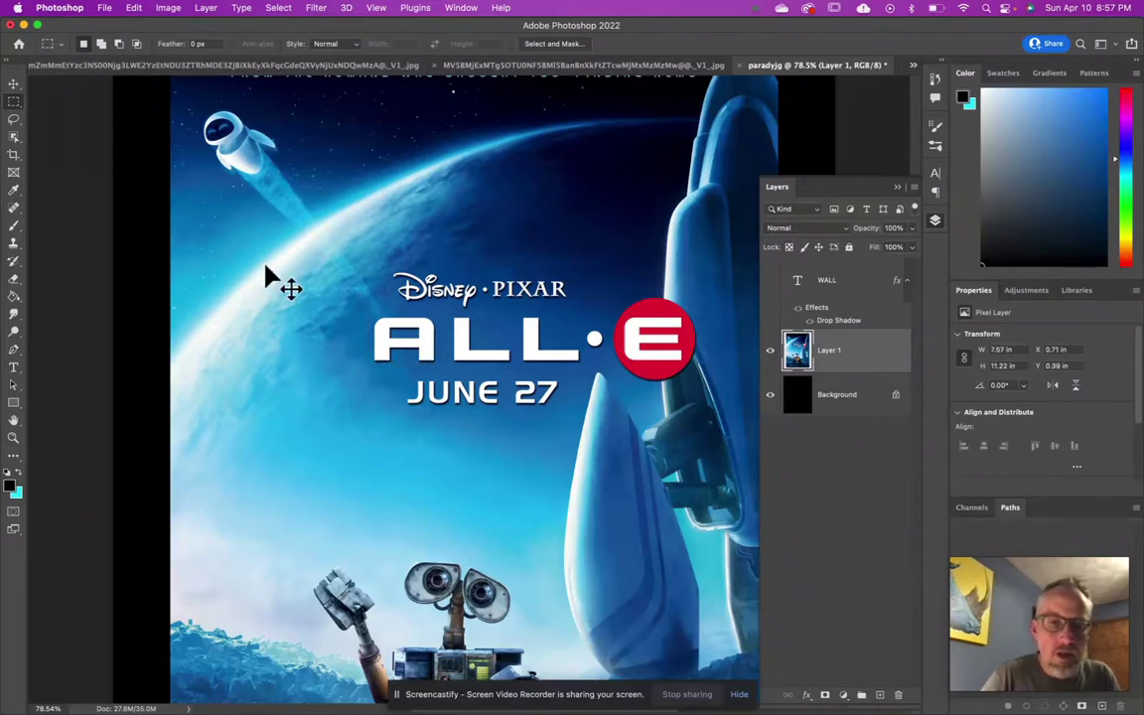
- Undo the W's removal, try a Content-Aware fill across the whole WALL and dot area, undo that fill, and deselect
key("super+z")
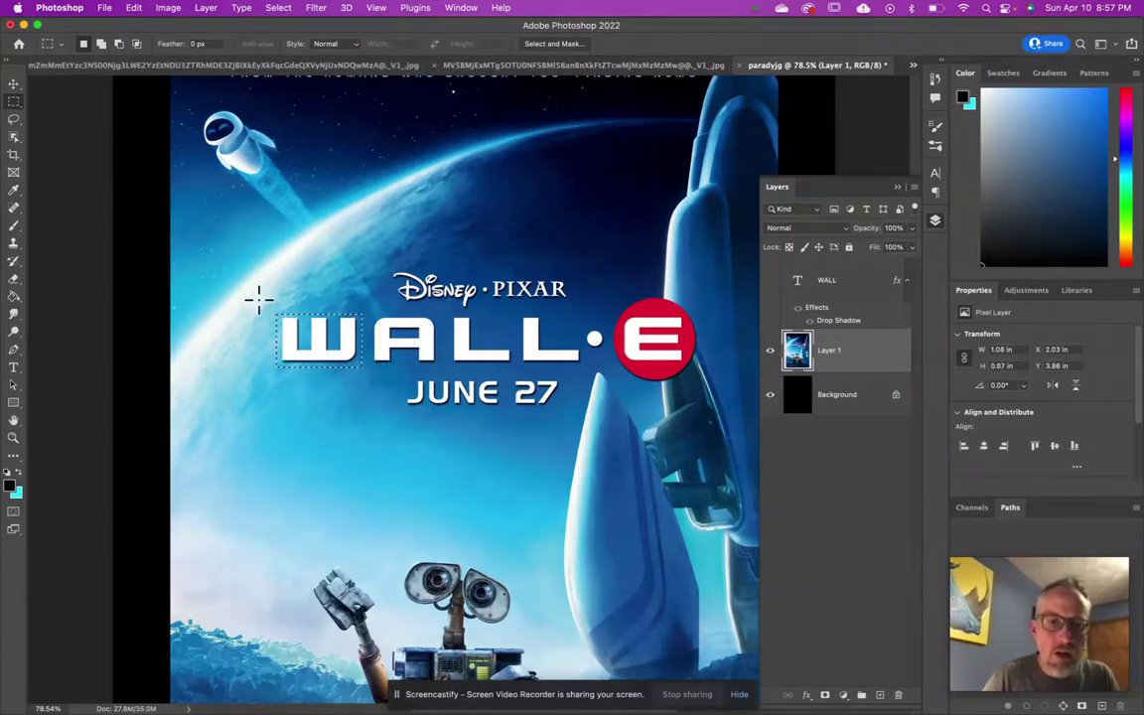
left_click_drag(267, 309, 614, 375)
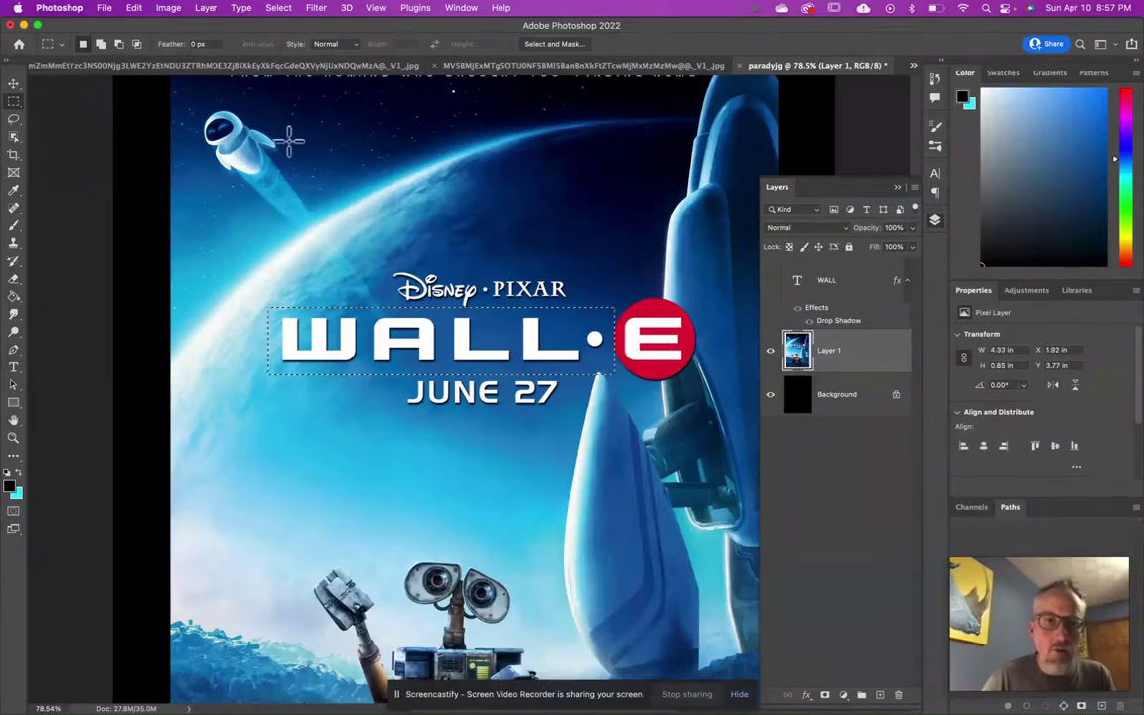
left_click(134, 8)
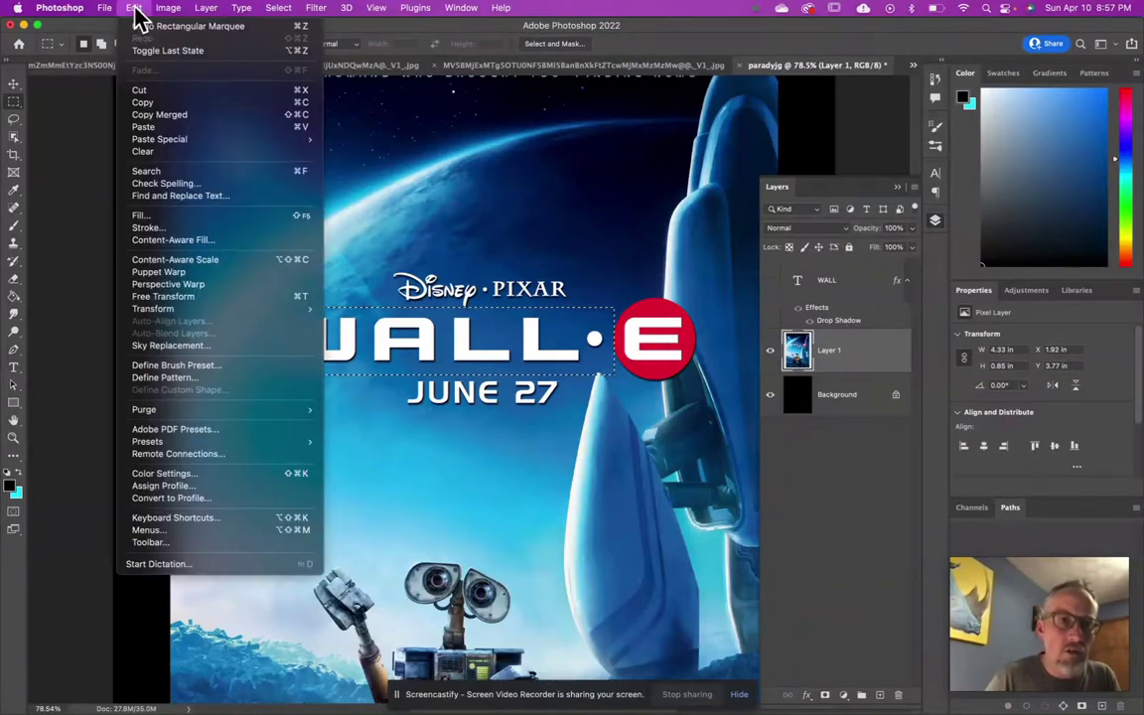
left_click(142, 214)
left_click(609, 126)
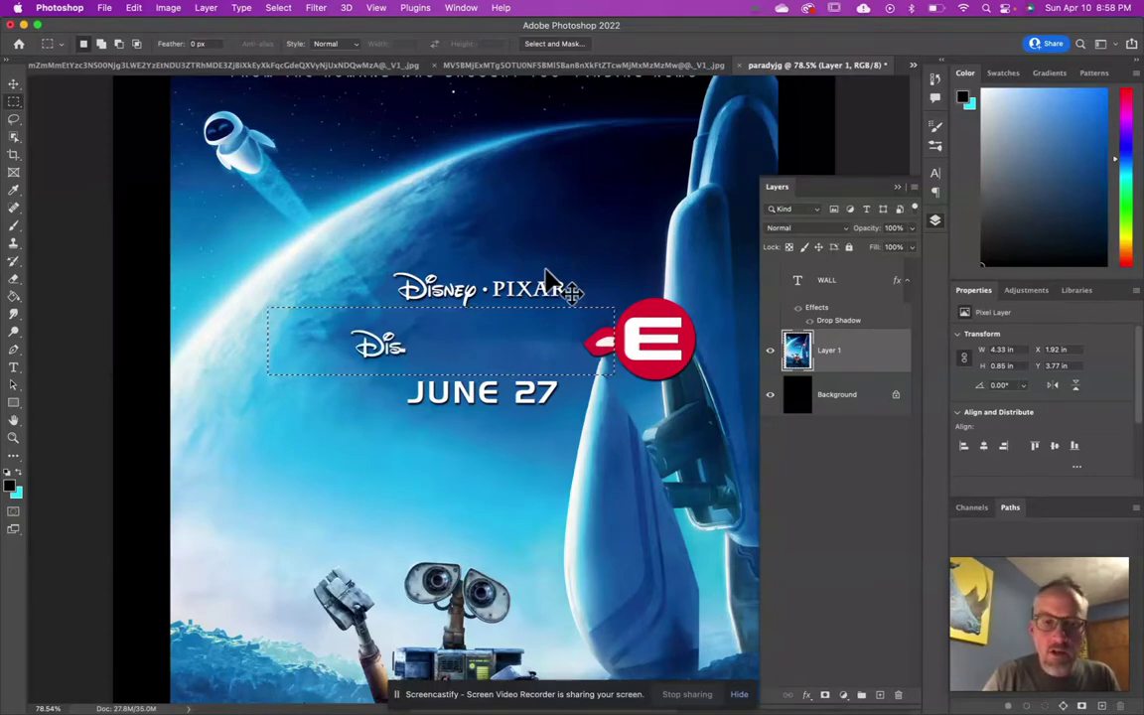
key("super+z")
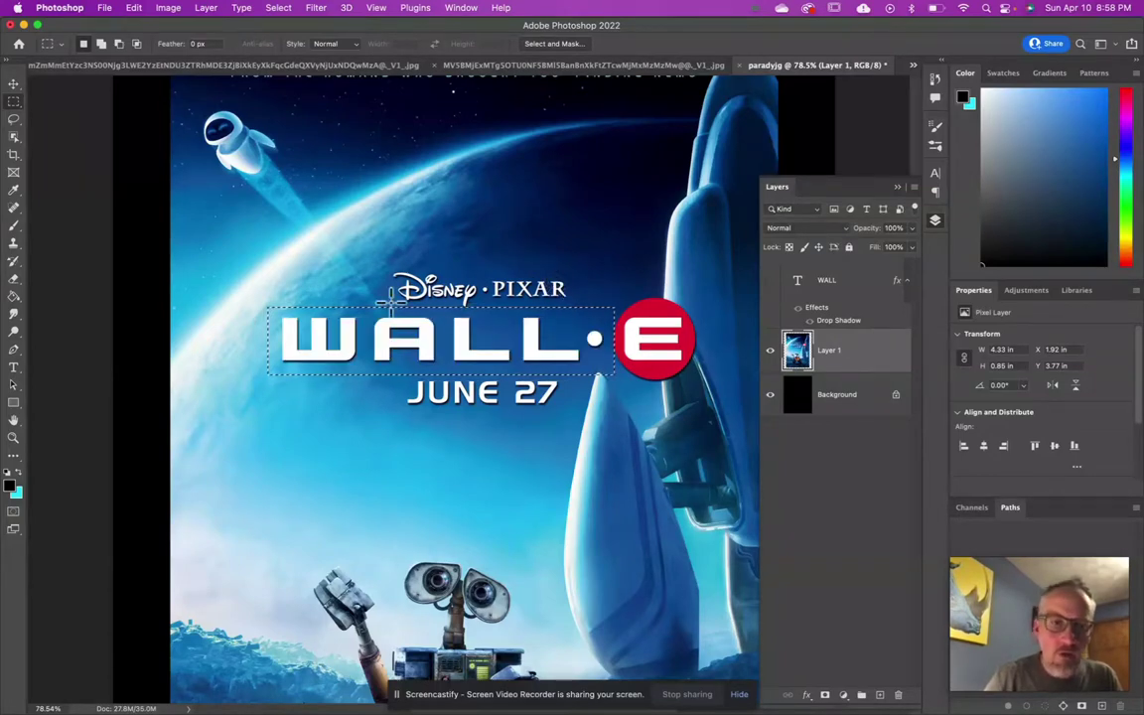
left_click(281, 411)
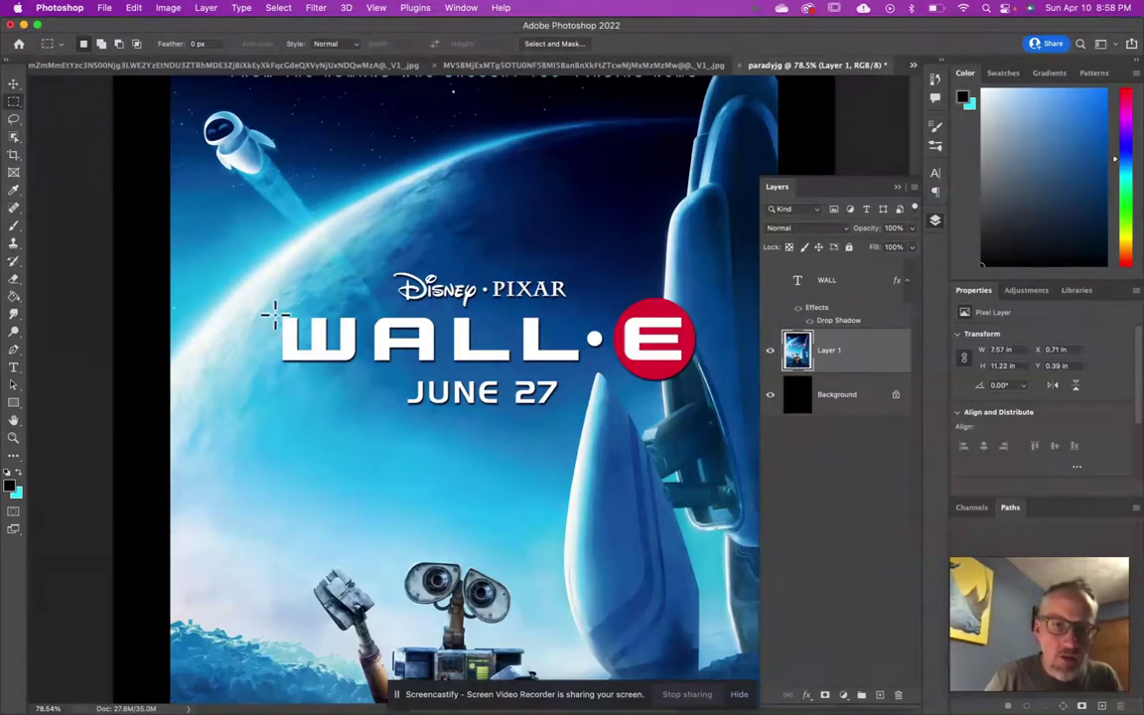
- Select only the W of the original title with a rectangular marquee and fill it with Content-Aware contents at 100% opacity
left_click_drag(277, 316, 359, 368)
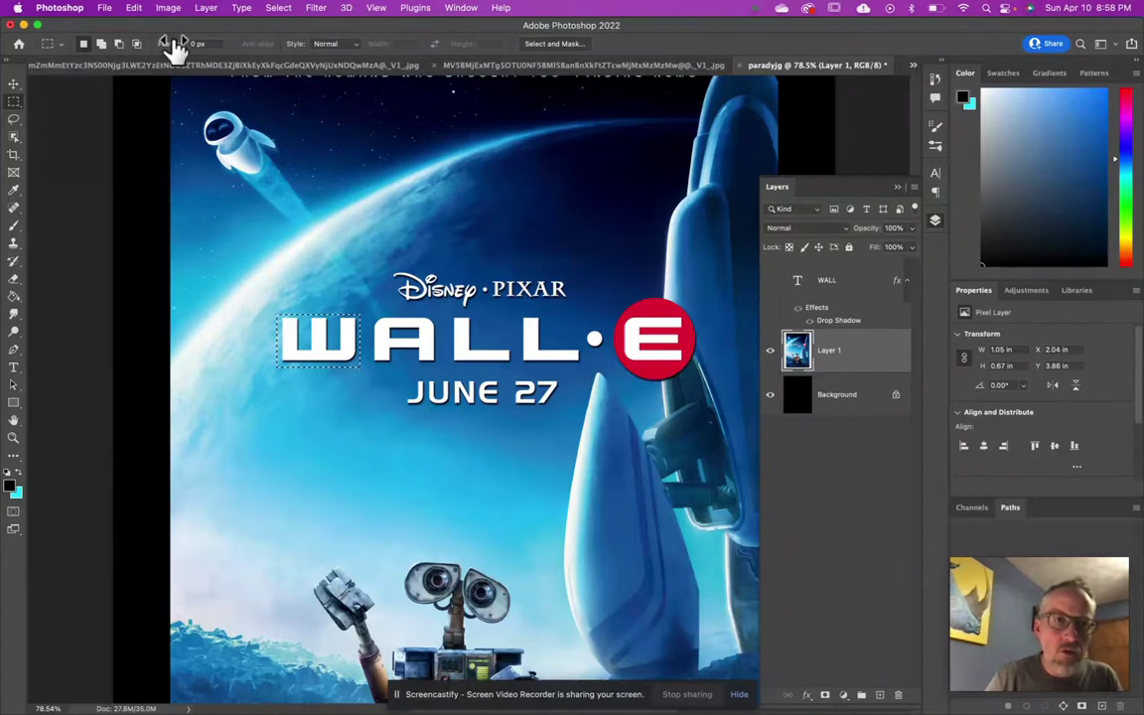
left_click(133, 10)
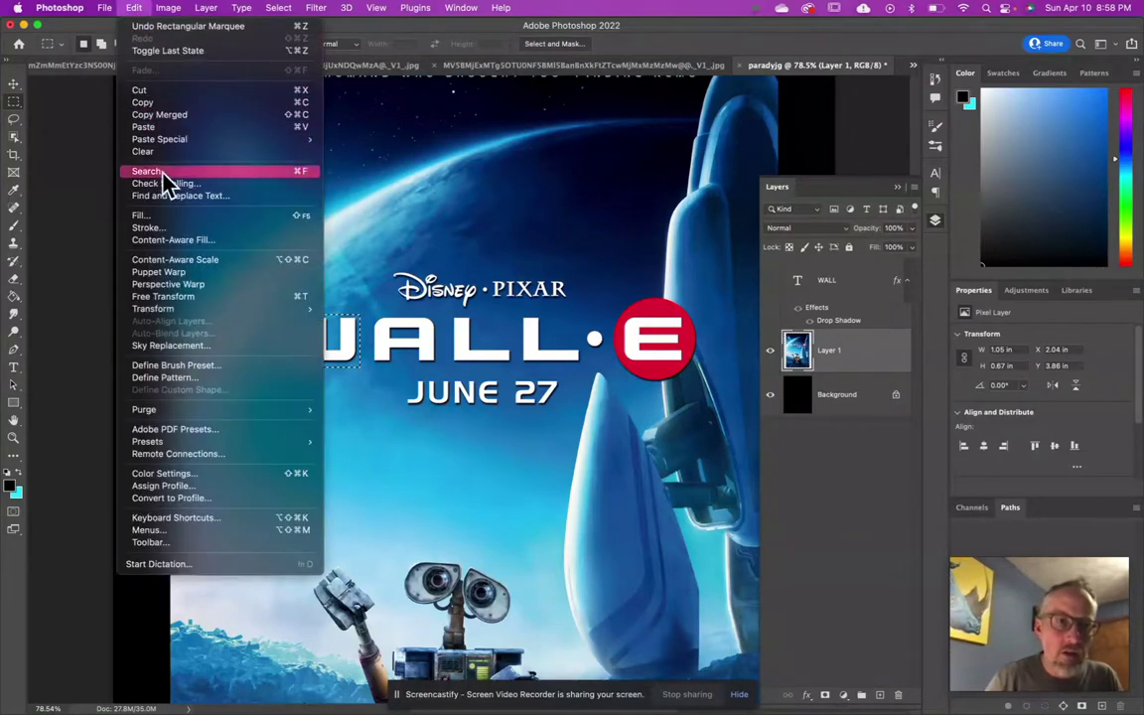
left_click(172, 216)
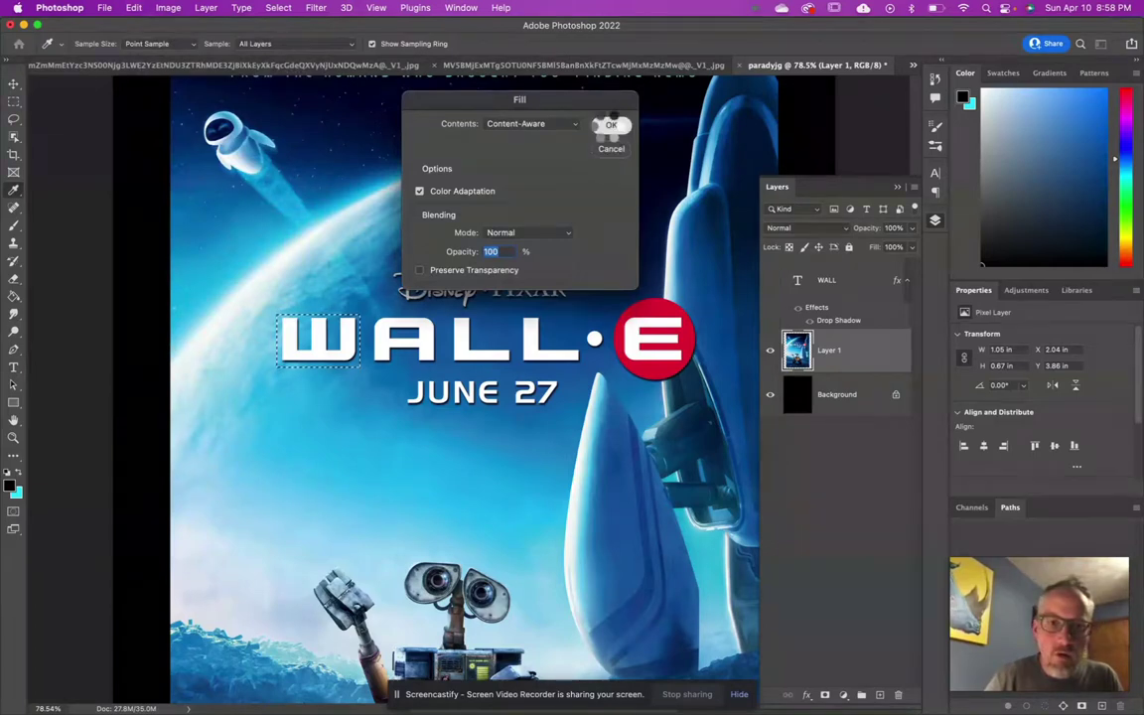
left_click(610, 127)
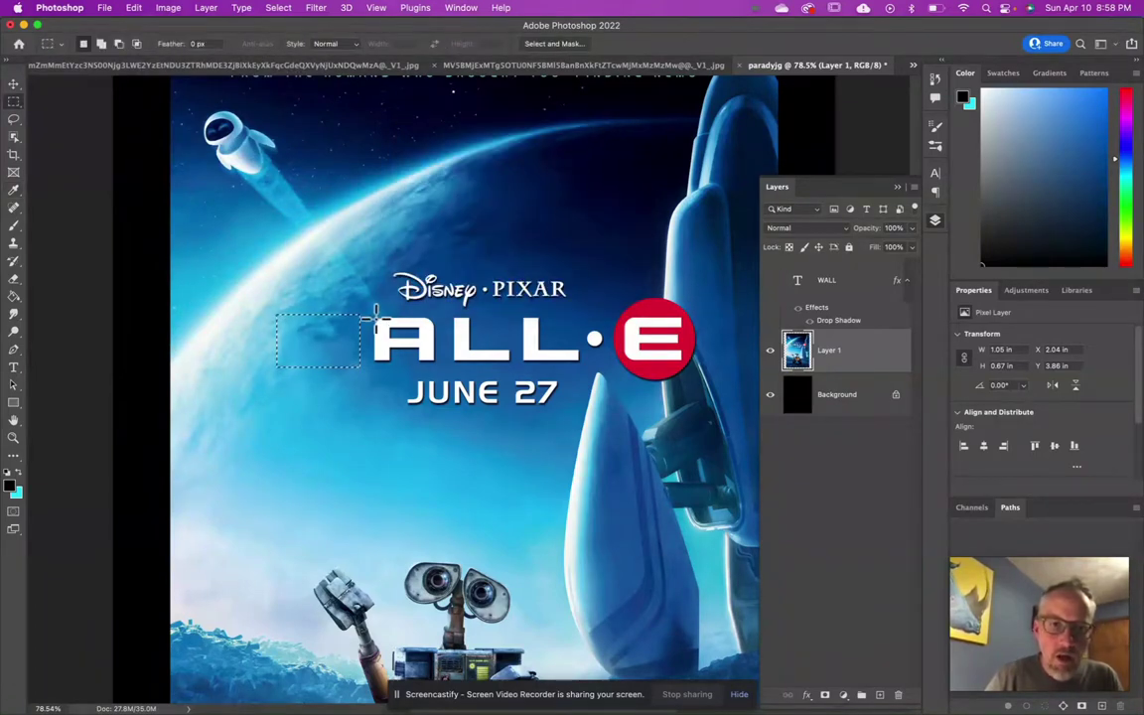
- Select the letter A of the original title with a rectangular marquee and fill it with Content-Aware contents
left_click_drag(372, 318, 438, 364)
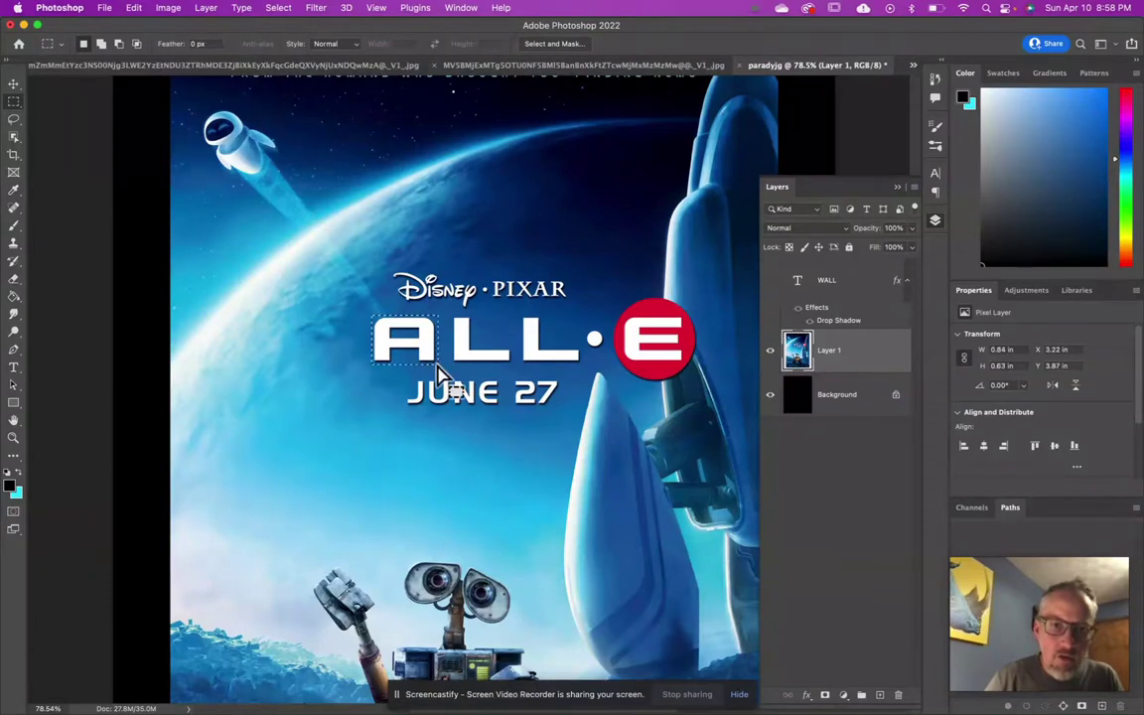
left_click(133, 8)
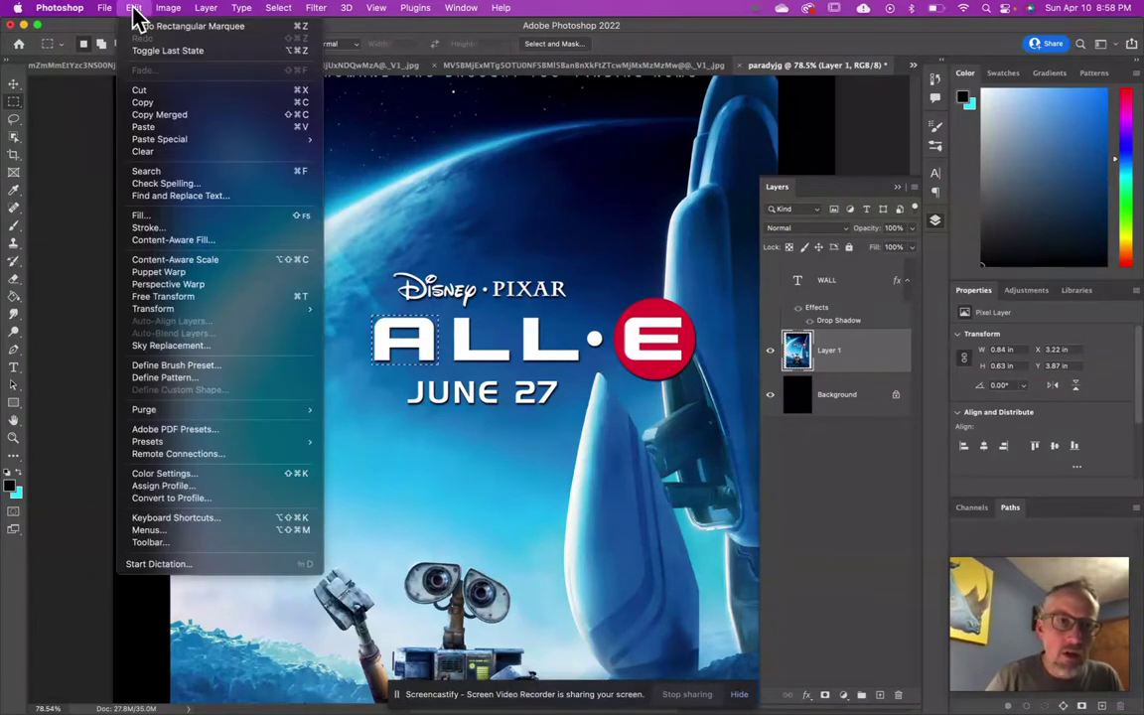
left_click(167, 221)
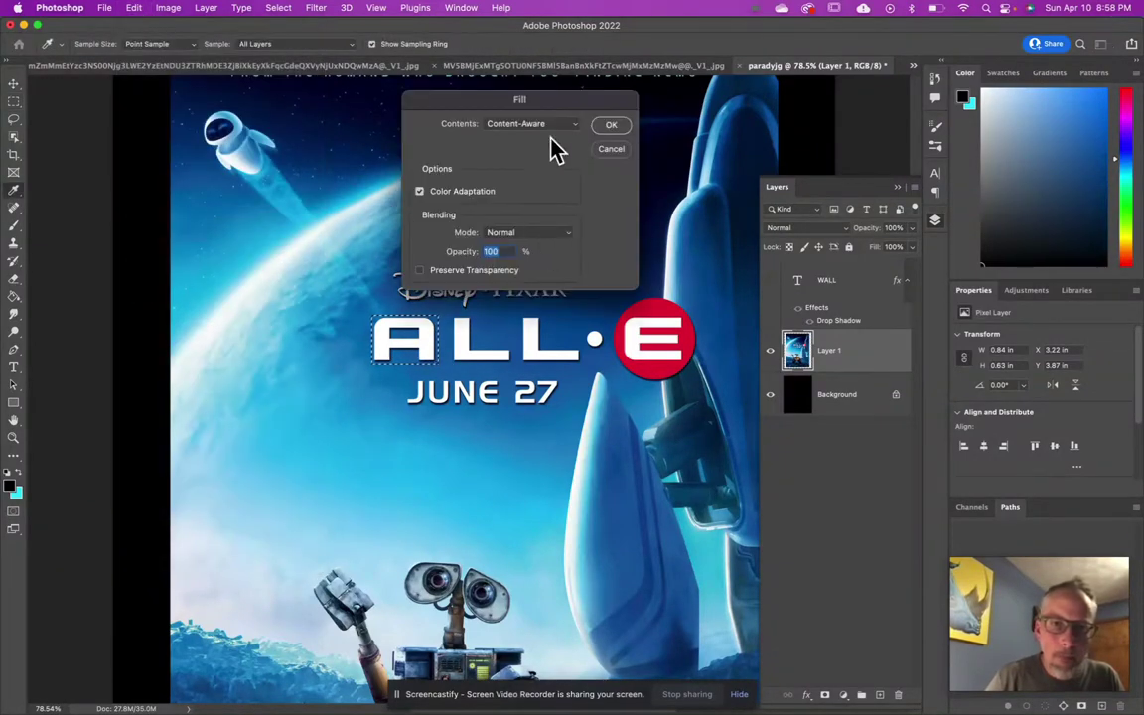
left_click(610, 129)
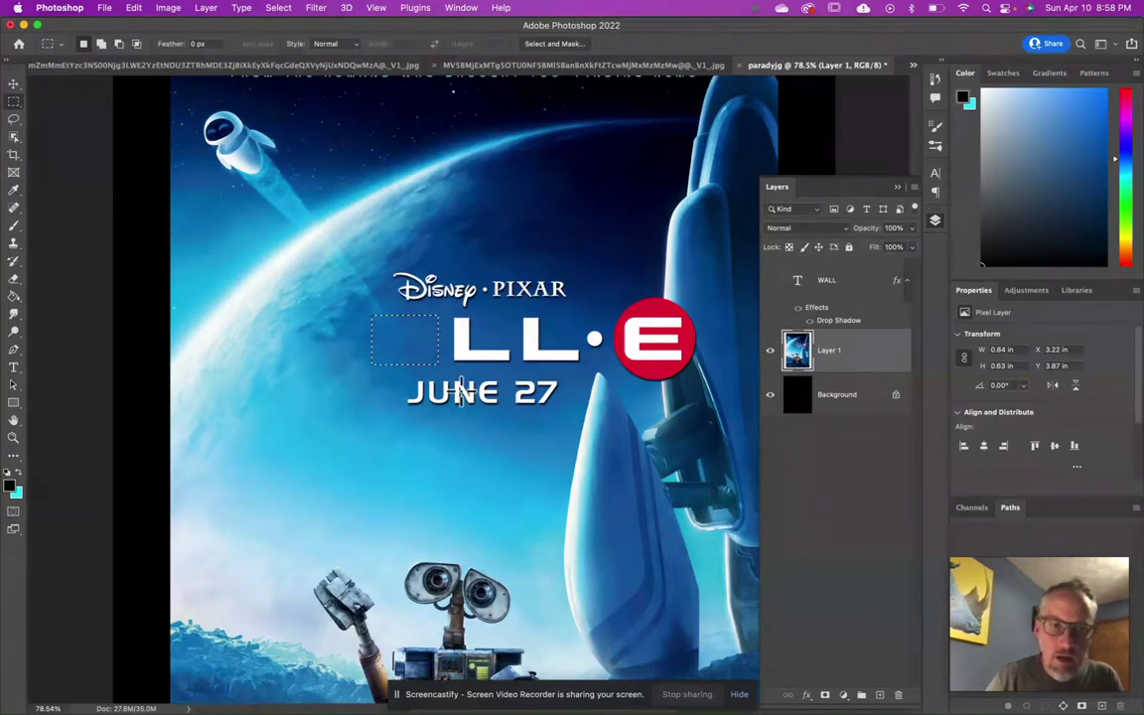
- Select the flying white robot and its trail with a rectangular marquee, replace it with a Content-Aware fill, and deselect
scroll(460, 392, "down", 5)
scroll(455, 389, "up", 9)
scroll(455, 388, "left", 5)
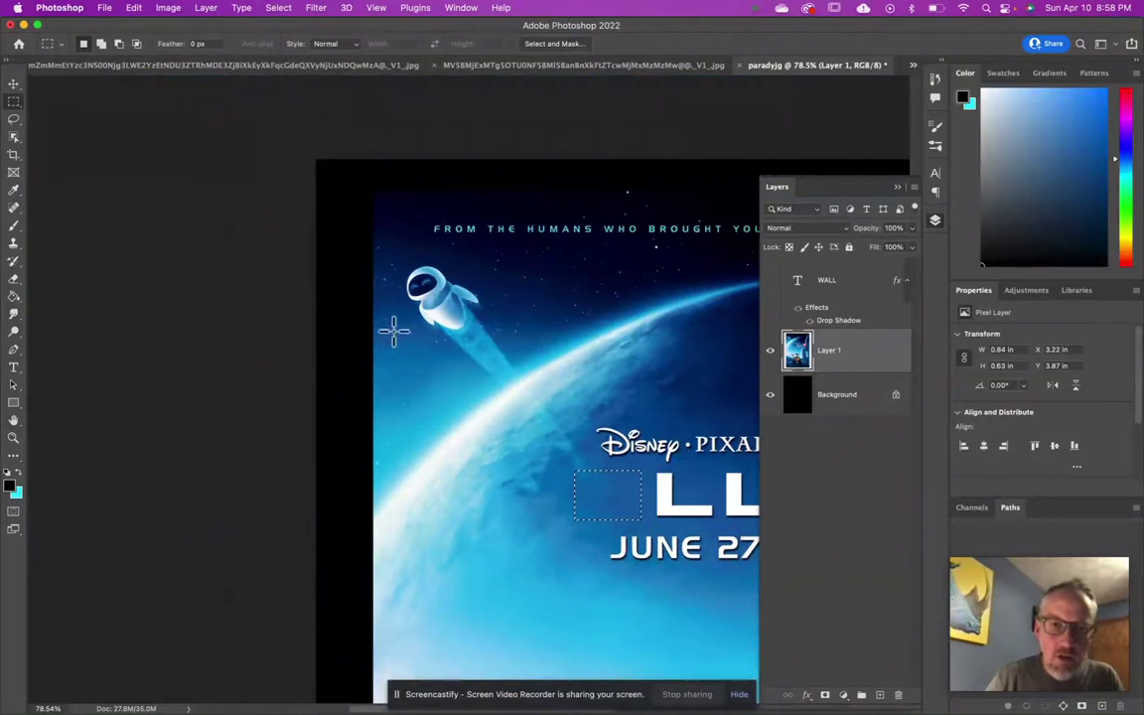
left_click_drag(397, 263, 508, 369)
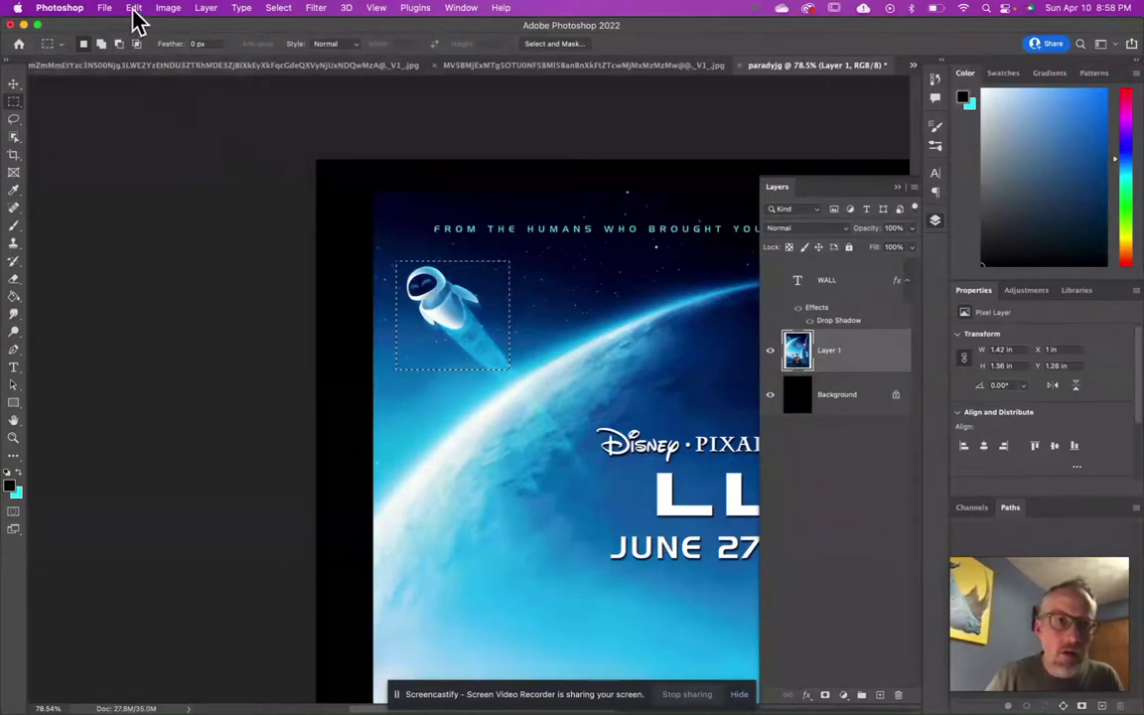
left_click(134, 9)
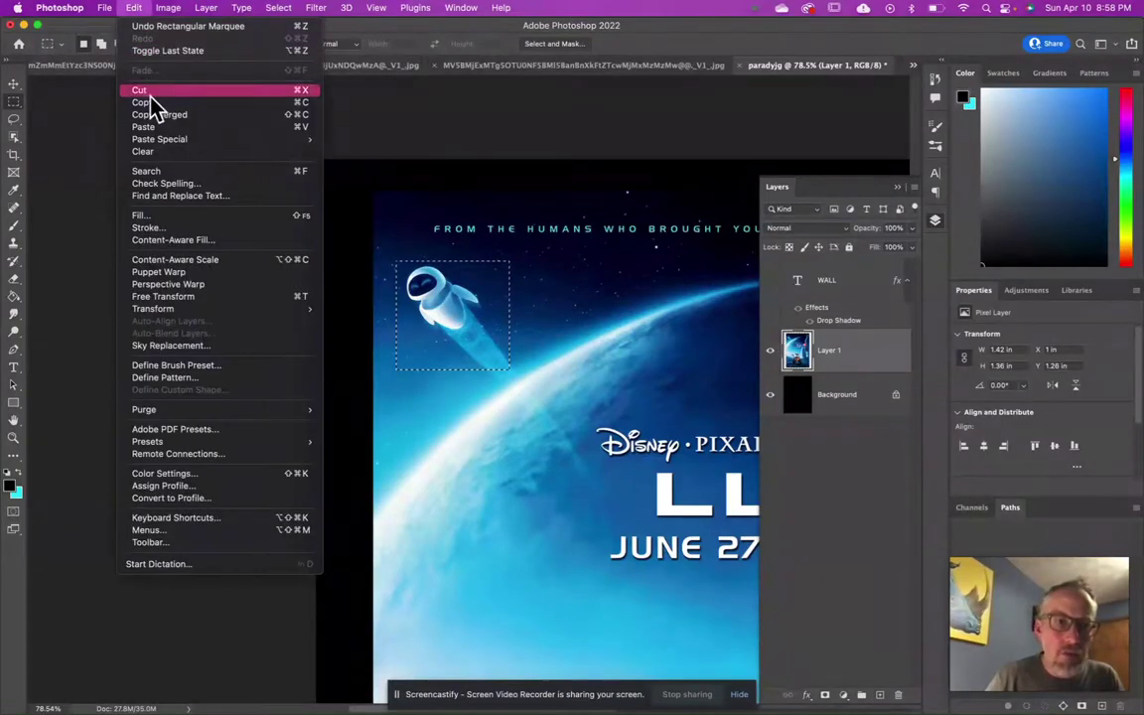
left_click(151, 216)
left_click(622, 127)
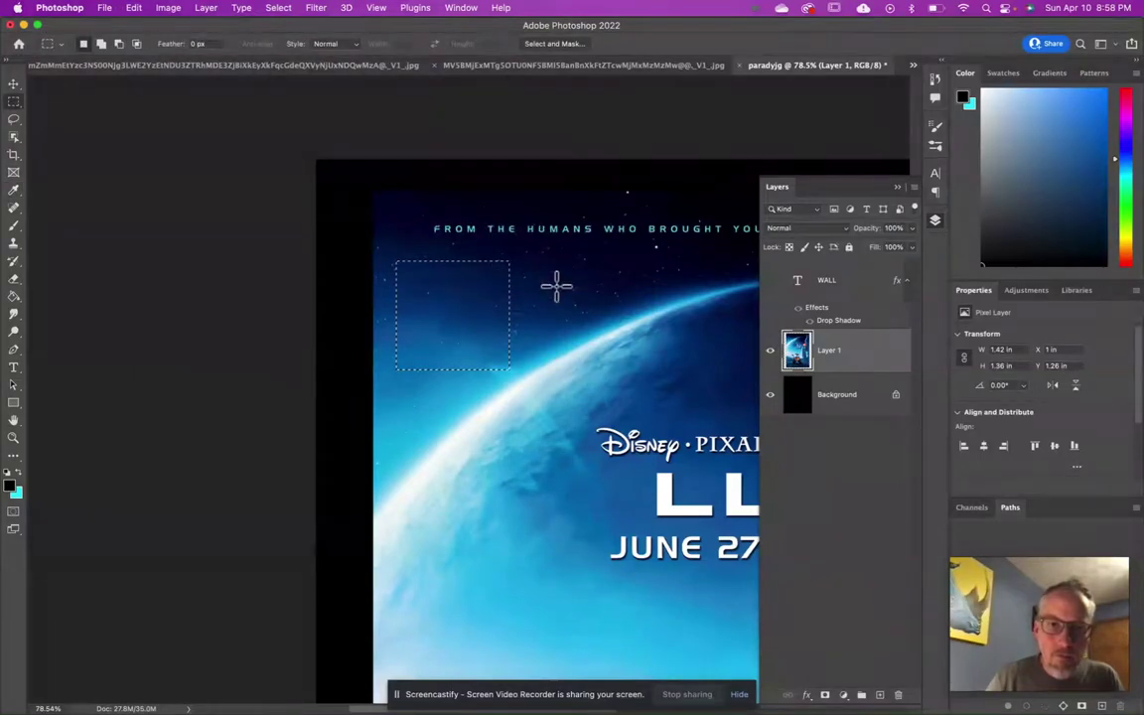
left_click(598, 303)
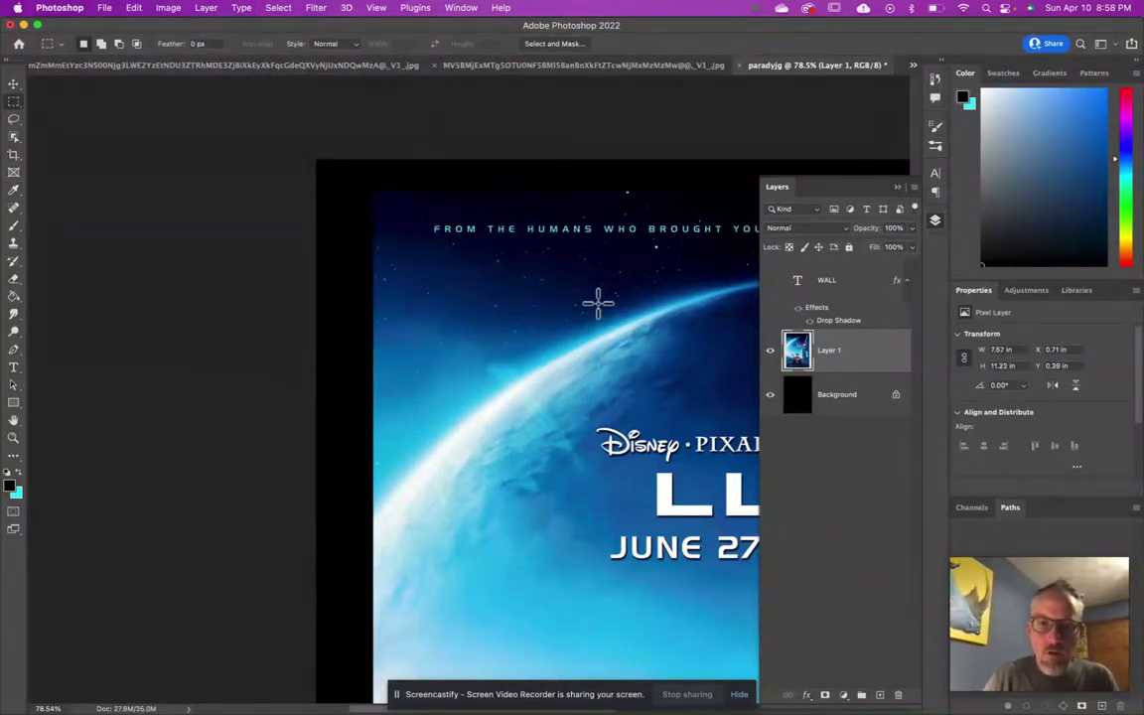
- Paint out the letters AR of PIXAR with the Clone Stamp at size 100, sampling the dark sky beside them
scroll(598, 303, "down", 5)
scroll(598, 303, "right", 5)
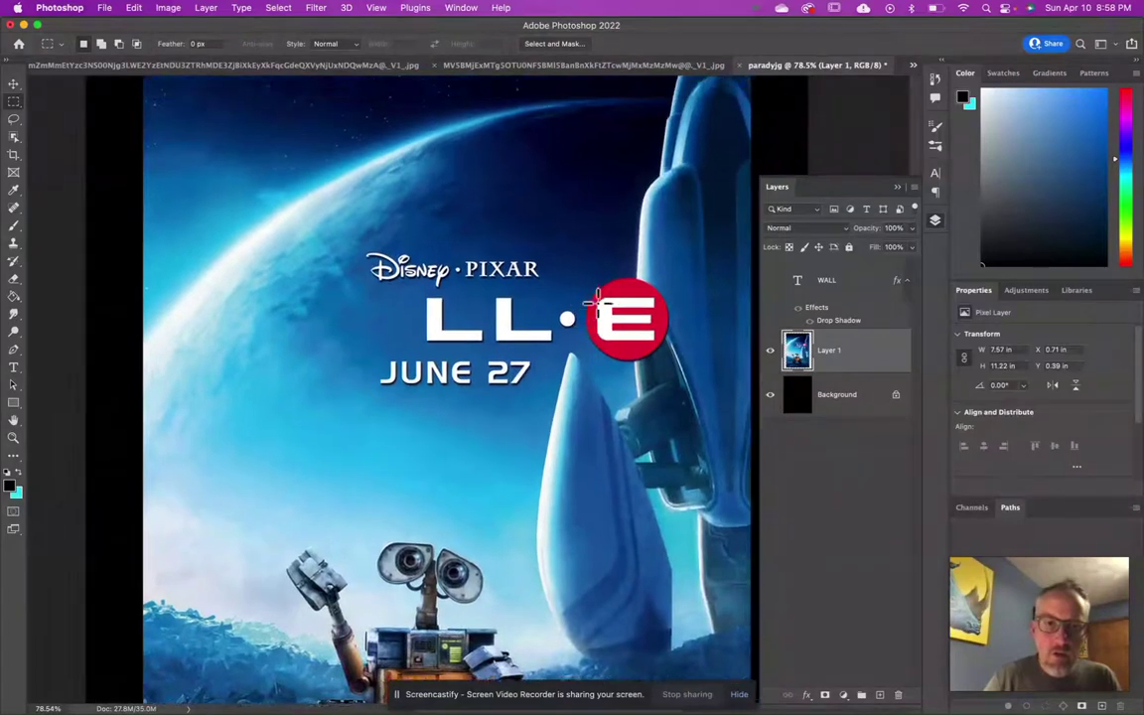
scroll(598, 303, "down", 1)
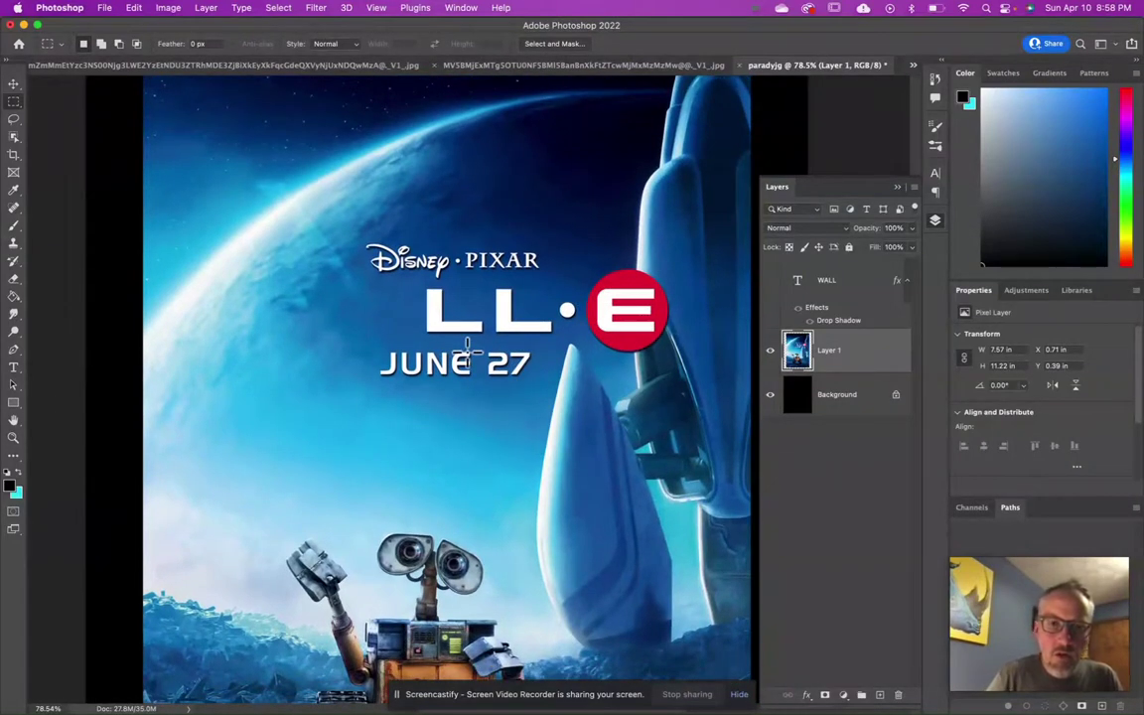
left_click(13, 243)
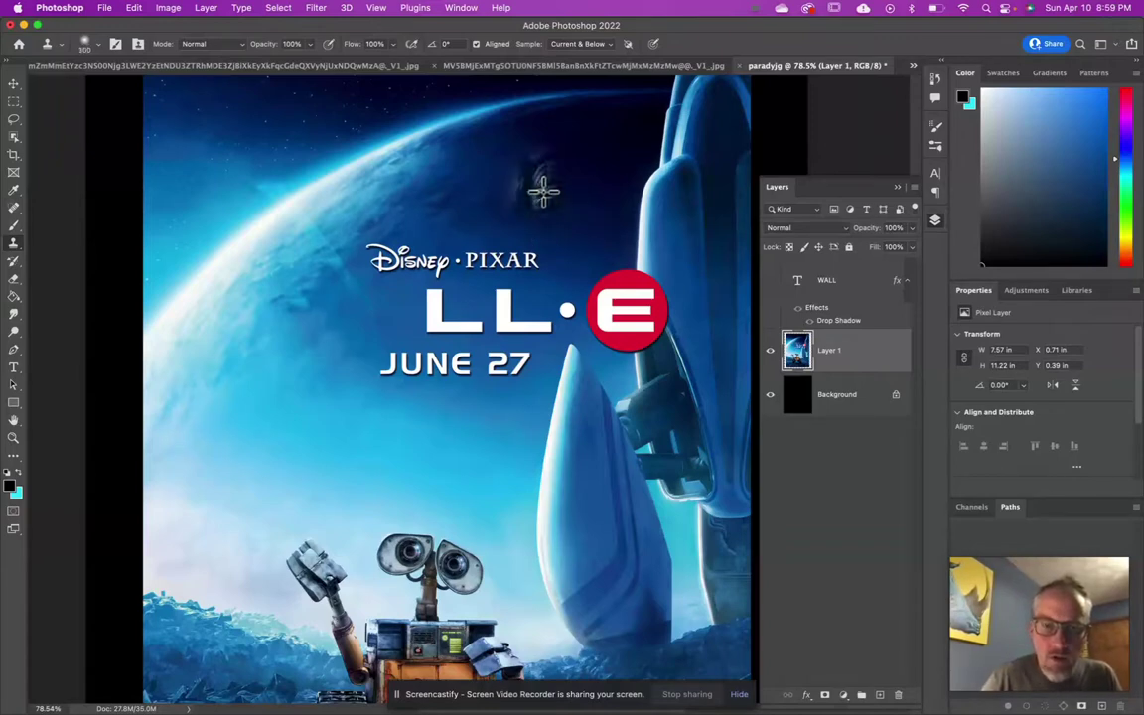
left_click(543, 191, "alt")
key("bracketleft")
key("bracketleft")
key("bracketright")
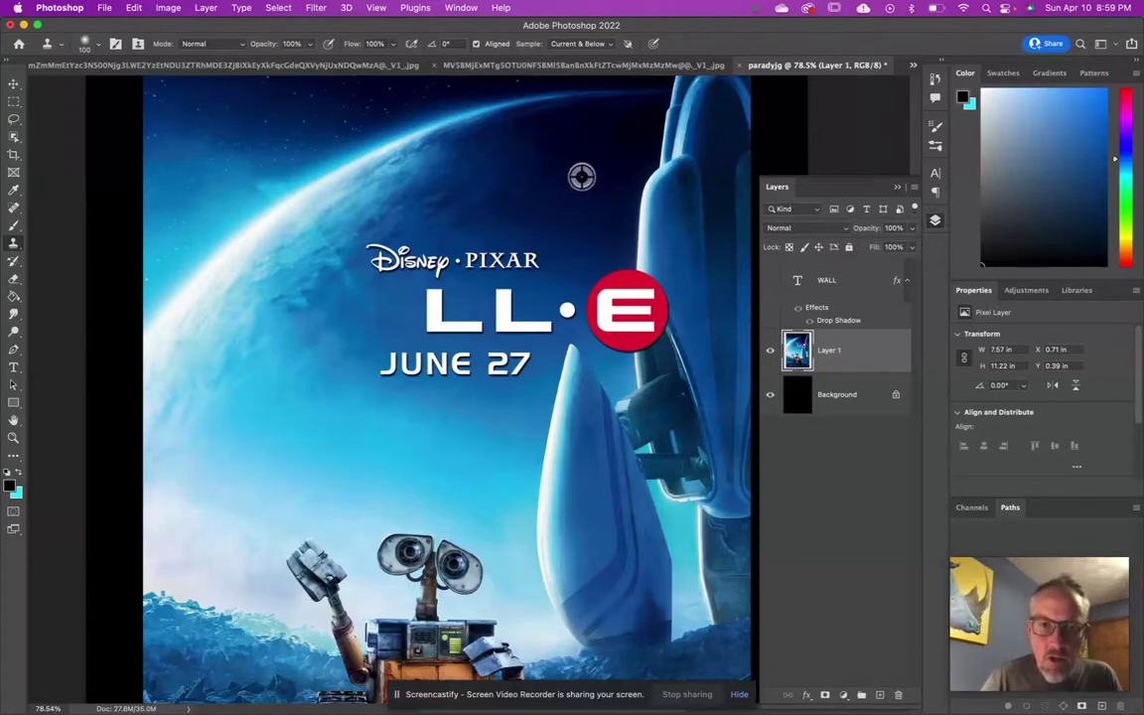
left_click(588, 249, "alt")
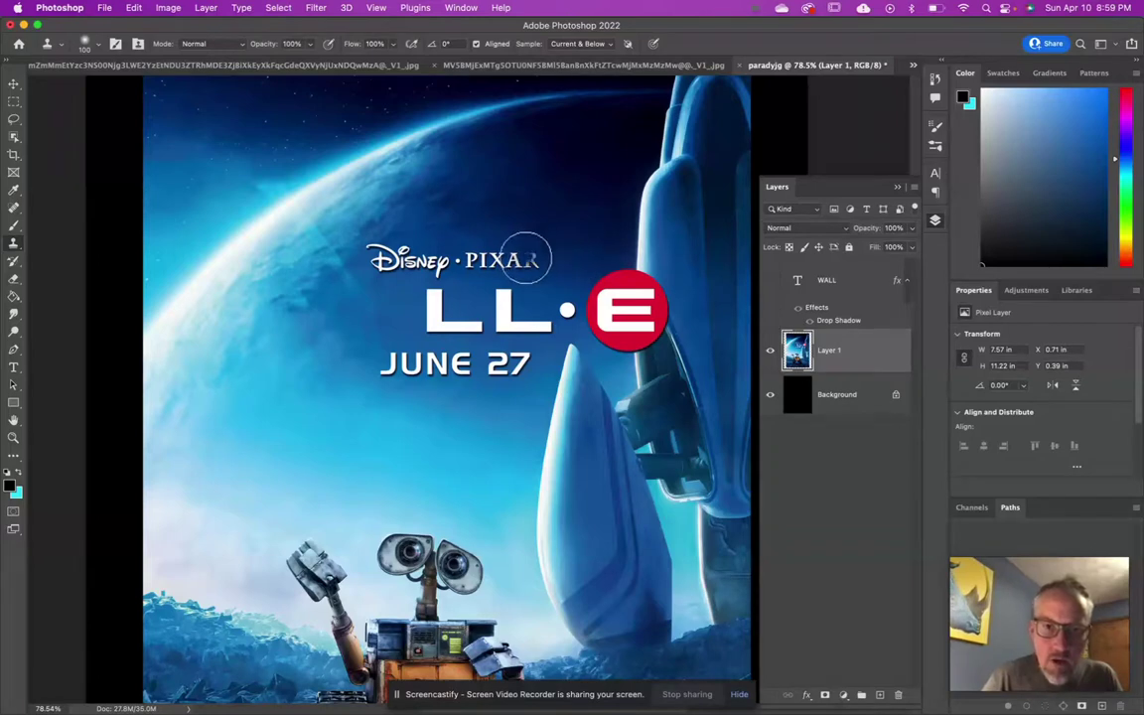
left_click_drag(535, 262, 512, 259)
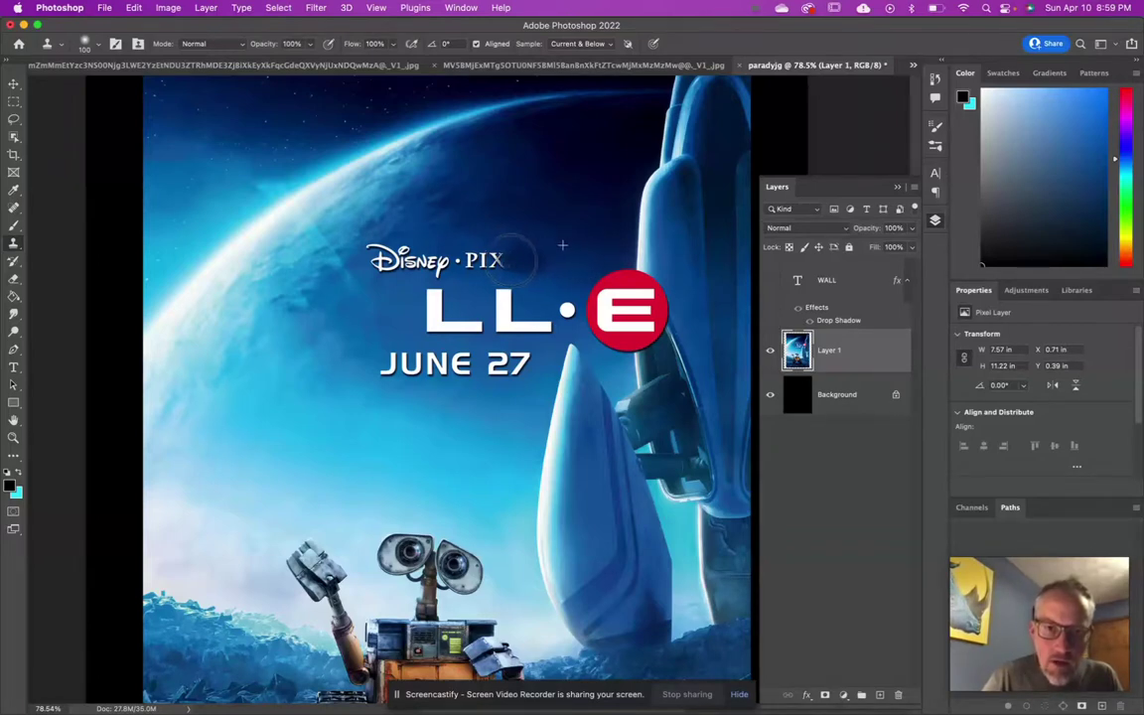
- Clone nearby sky over the remaining letters PIX, then blend the patched area with fresh samples from above it
left_click(460, 300, "alt")
left_click_drag(491, 267, 474, 262)
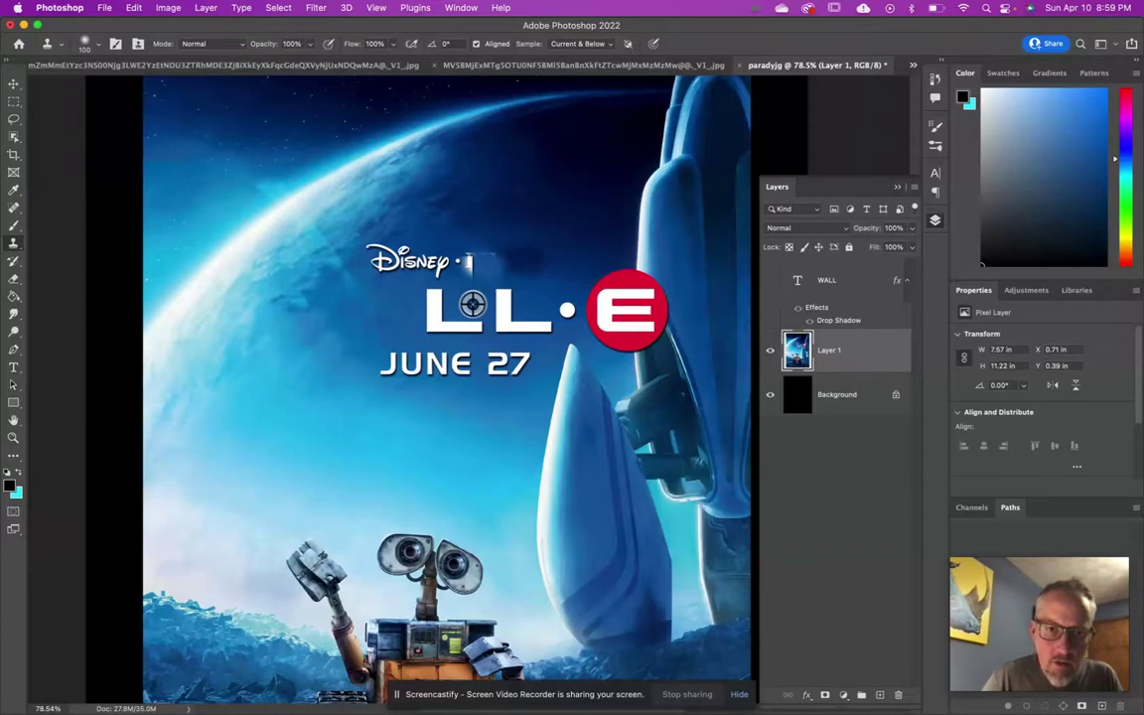
left_click(473, 305, "alt")
left_click_drag(468, 260, 471, 261)
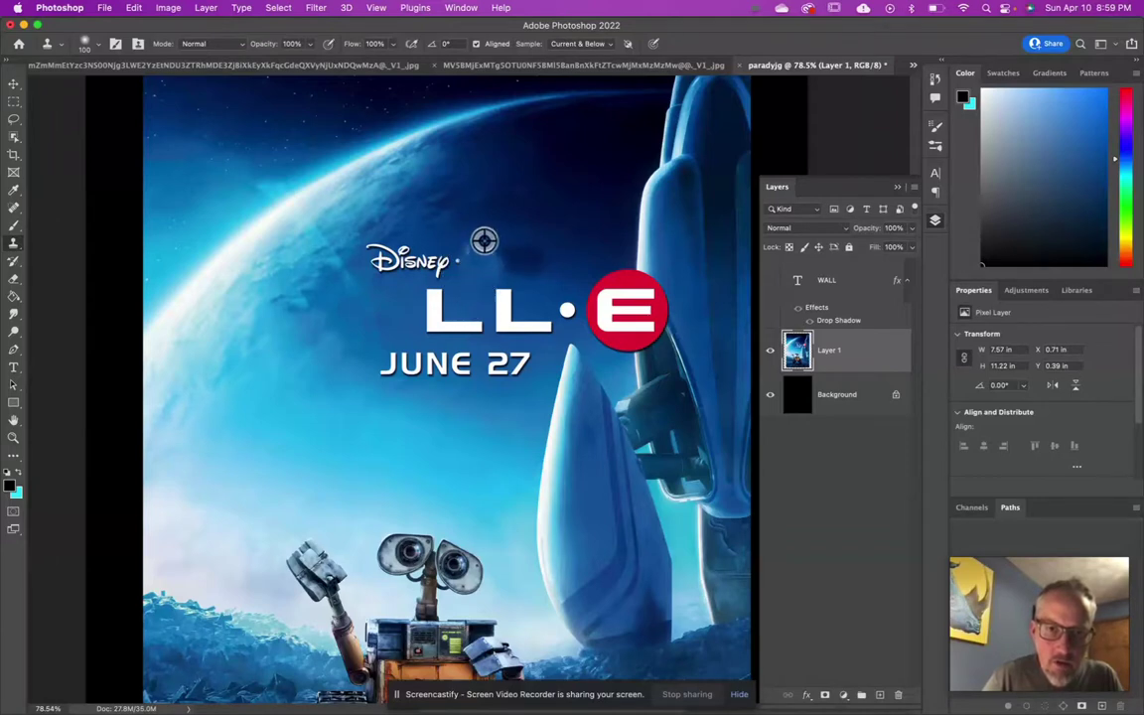
left_click(487, 235, "alt")
mouse_move(485, 238)
left_mouse_down()
mouse_move(493, 260)
mouse_move(469, 257)
mouse_move(496, 261)
left_mouse_up()
left_click(465, 209, "alt")
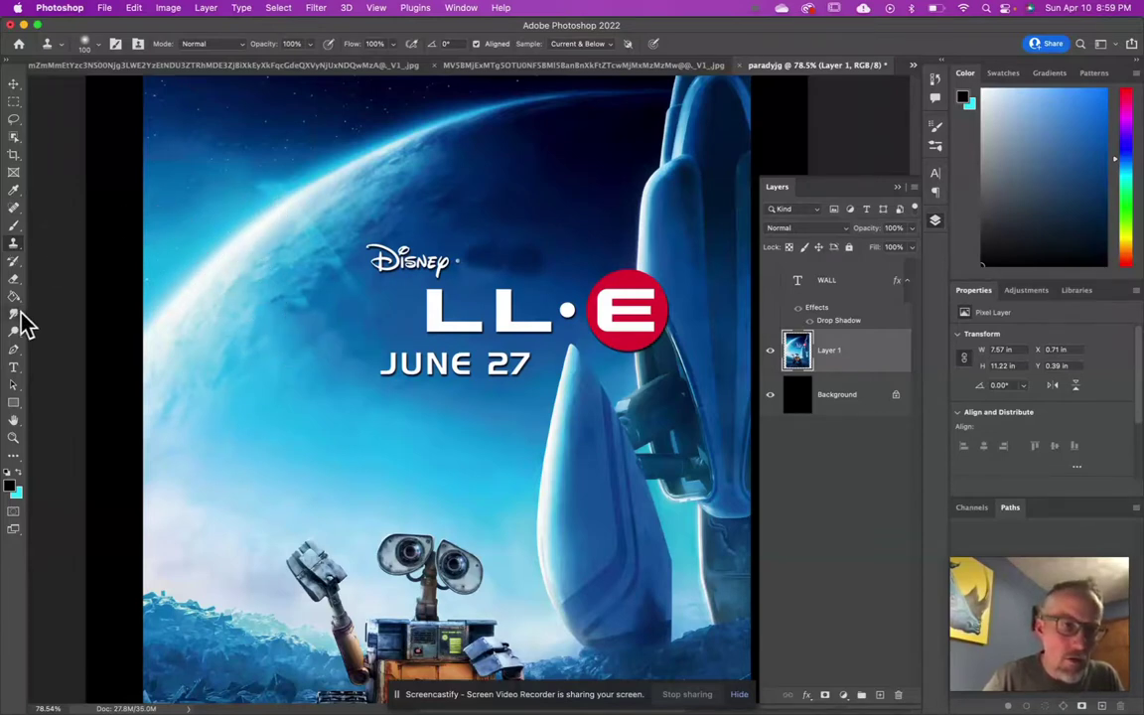
- Smudge the cloned patch where PIXAR stood and the first letters of the Disney logo at 90% strength
left_click(14, 279)
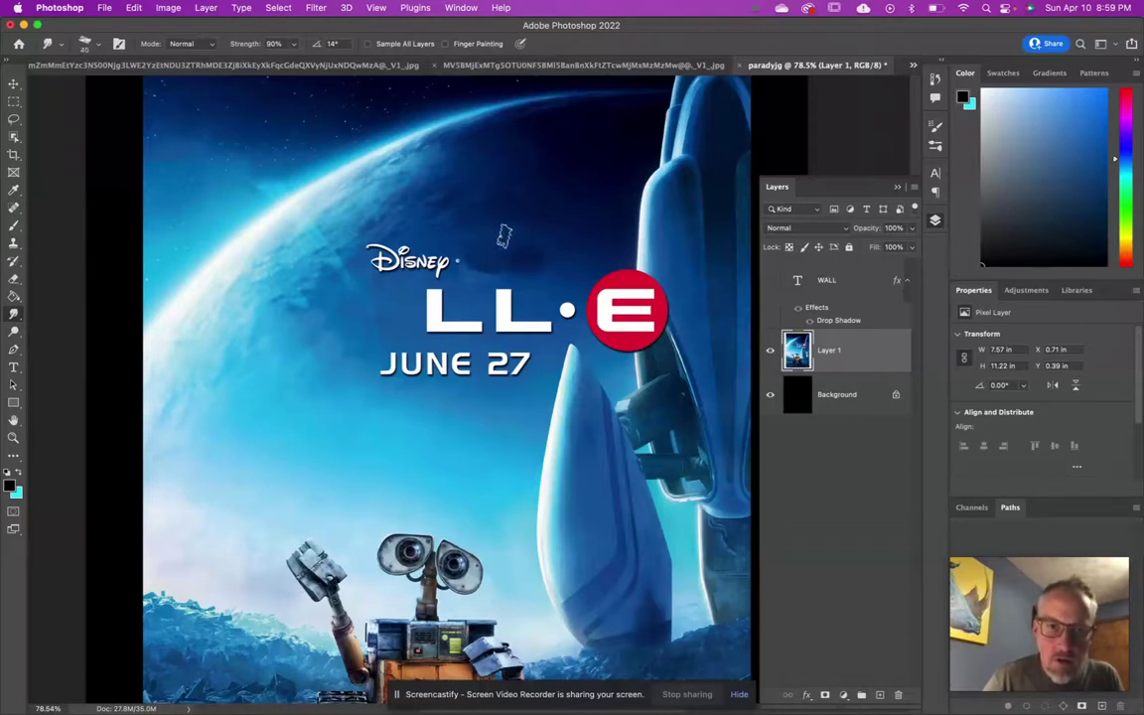
left_click_drag(533, 286, 522, 262)
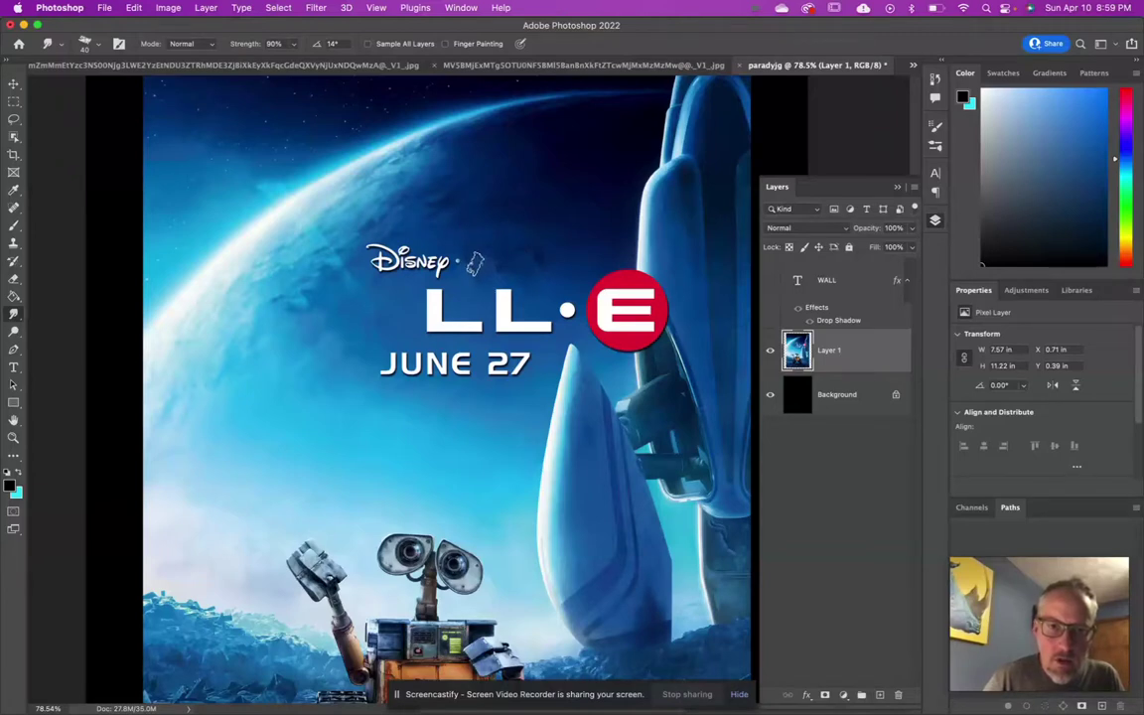
mouse_move(395, 279)
left_mouse_down()
mouse_move(407, 250)
mouse_move(380, 247)
left_mouse_up()
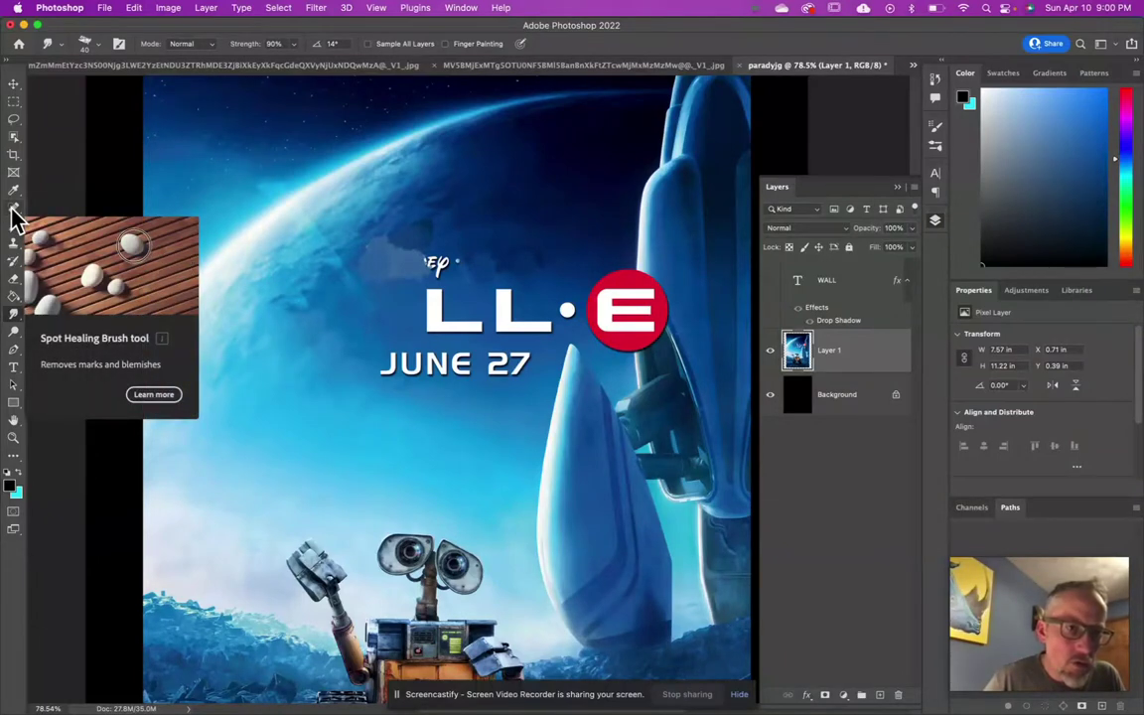
- Remove the remaining letters of the Disney logo and the dot before the E with a size 90 Content-Aware Spot Healing Brush
left_click(13, 211)
key("bracketleft")
key("bracketleft")
key("bracketleft")
key("bracketleft")
key("bracketleft")
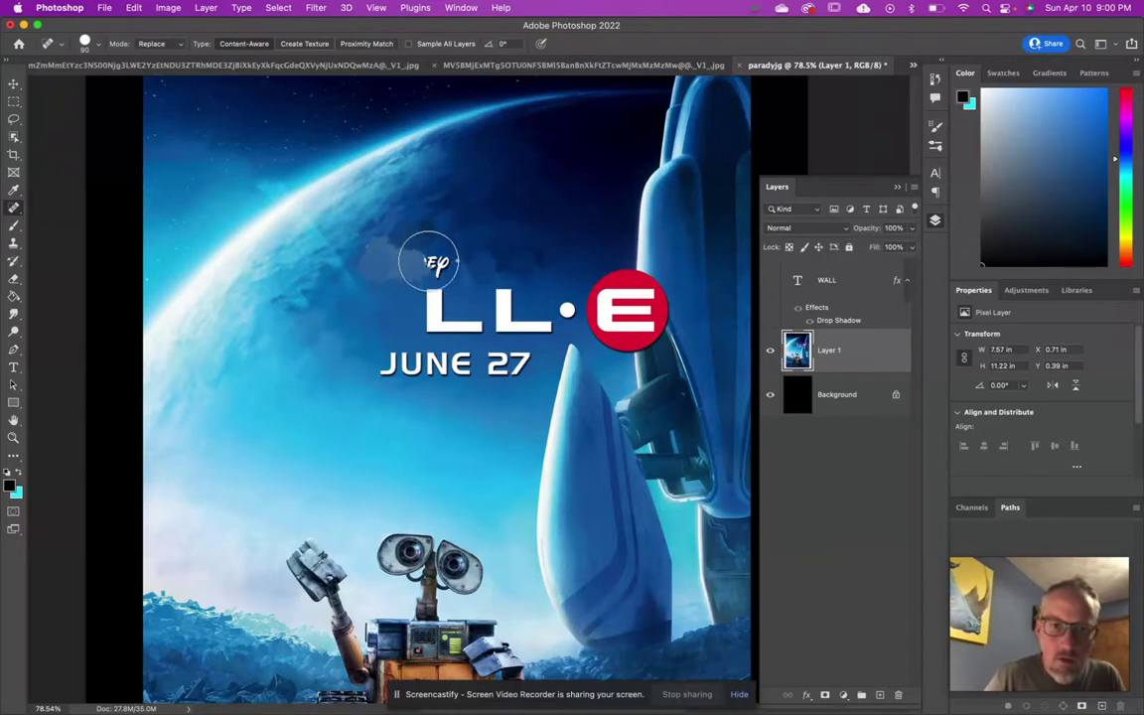
left_click_drag(429, 258, 437, 262)
left_click(437, 262)
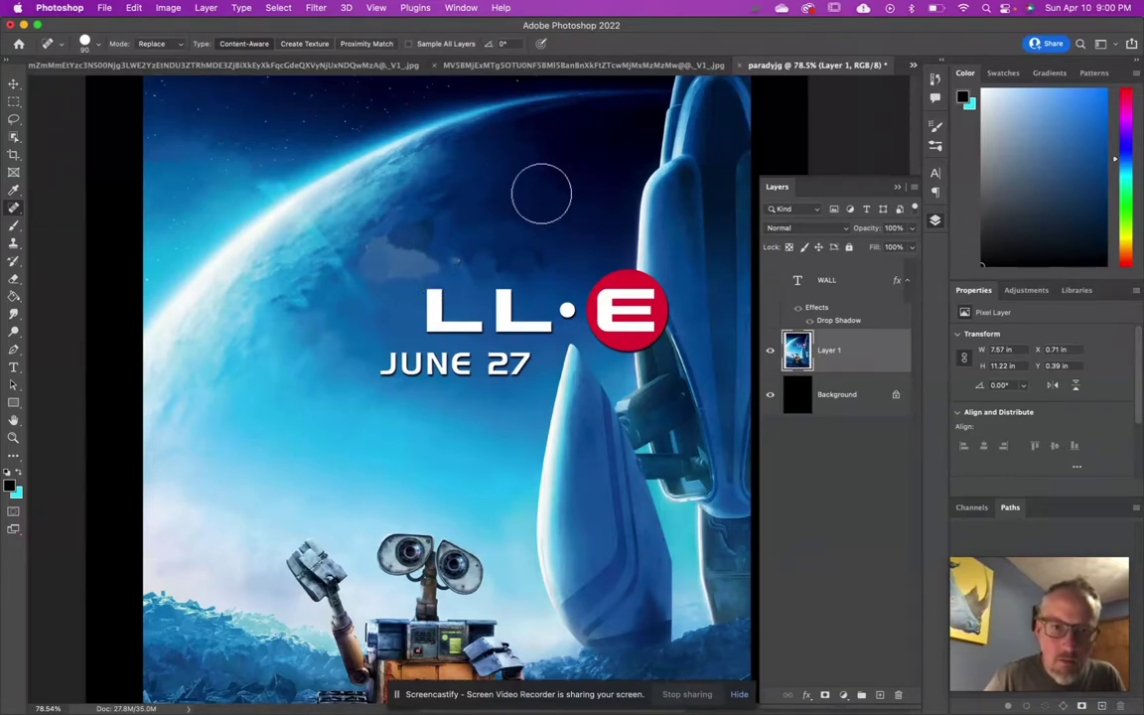
left_click_drag(449, 237, 397, 244)
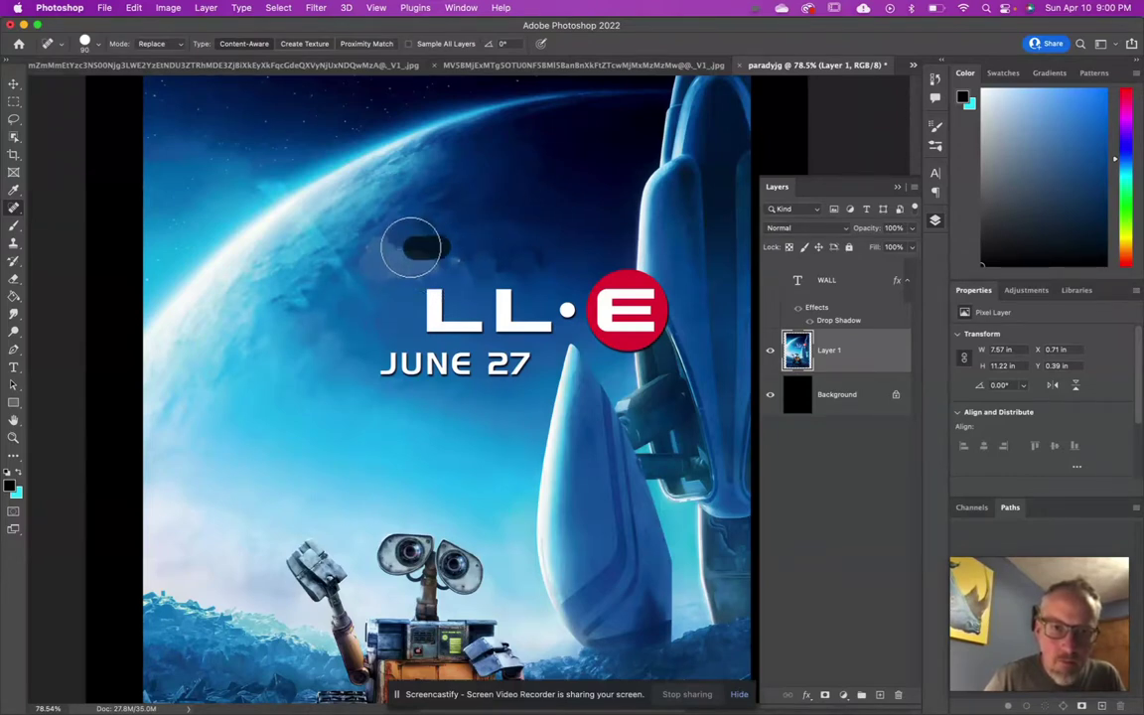
left_click(556, 306)
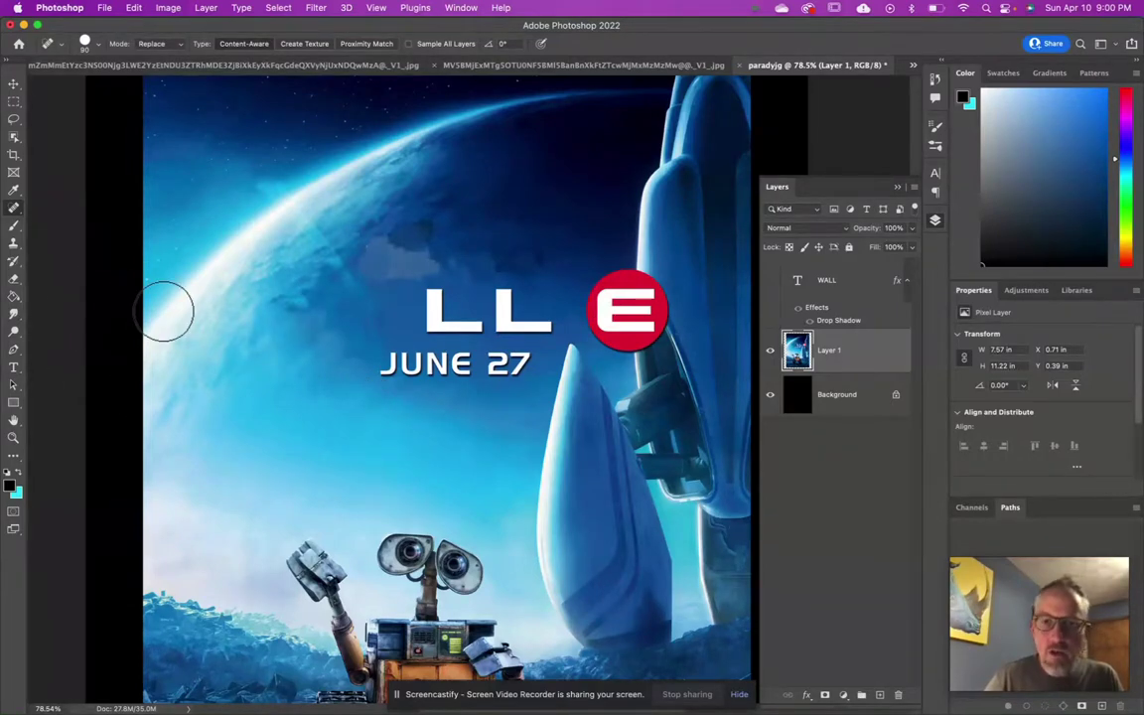
- Select the WALL·E robot with the Object Selection tool, replace it with a Content-Aware fill, and clear the selection
scroll(211, 408, "down", 8)
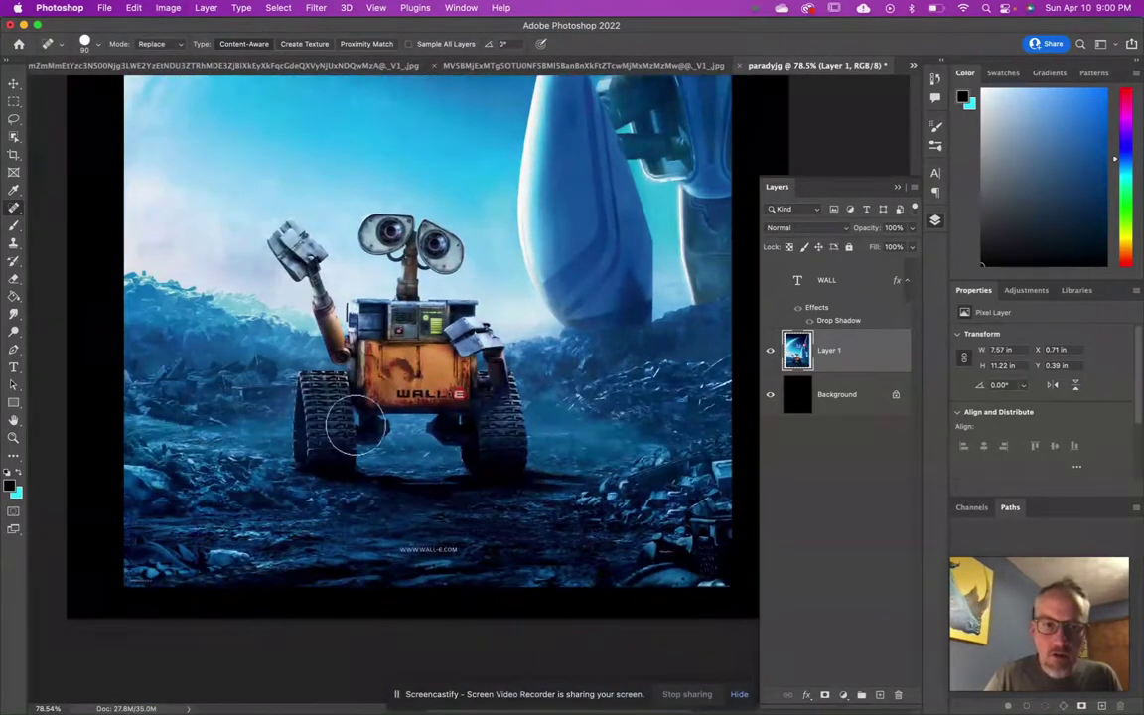
left_click(14, 138)
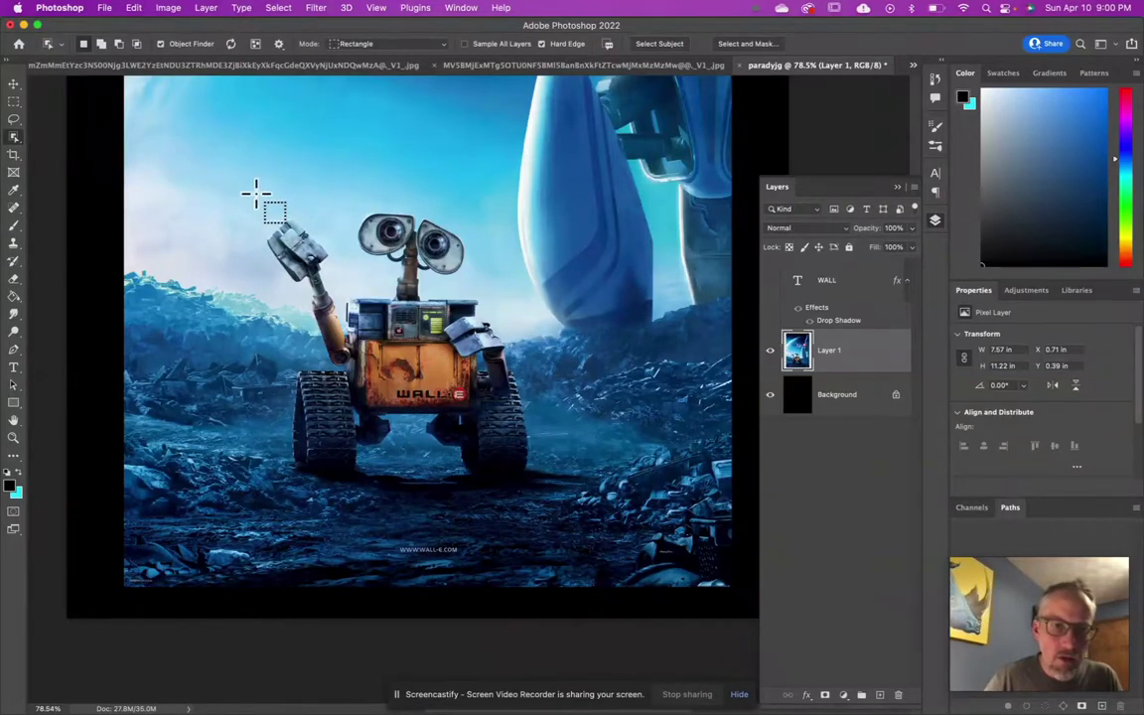
left_click_drag(263, 189, 536, 486)
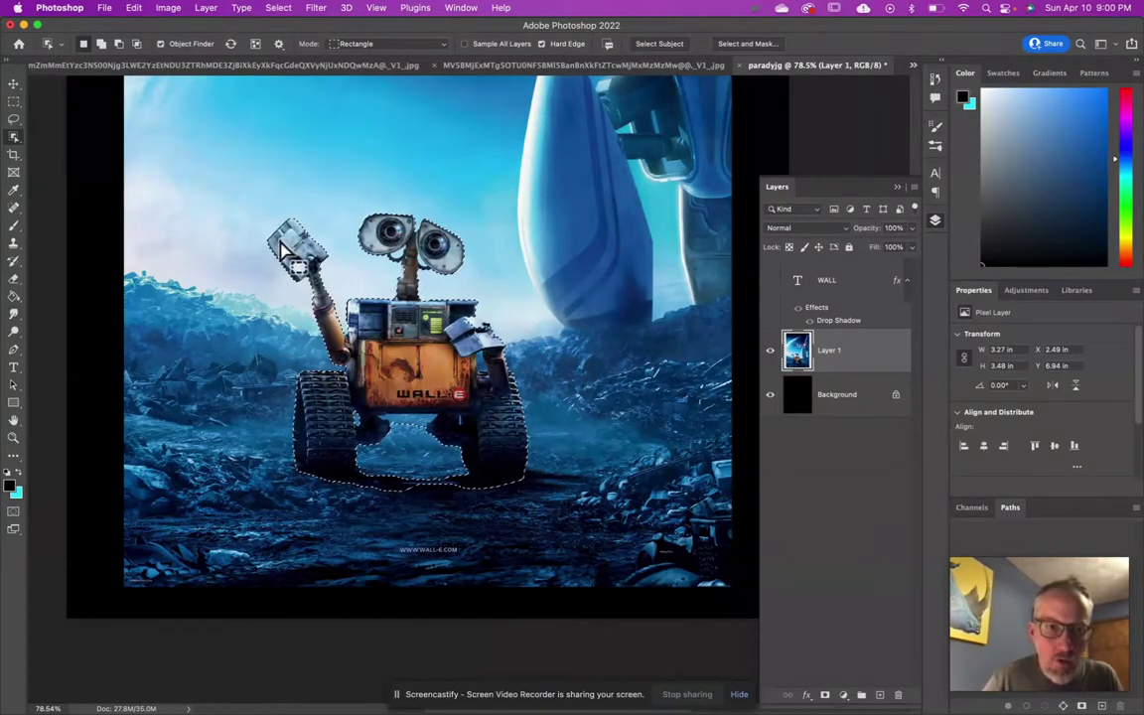
left_click(133, 8)
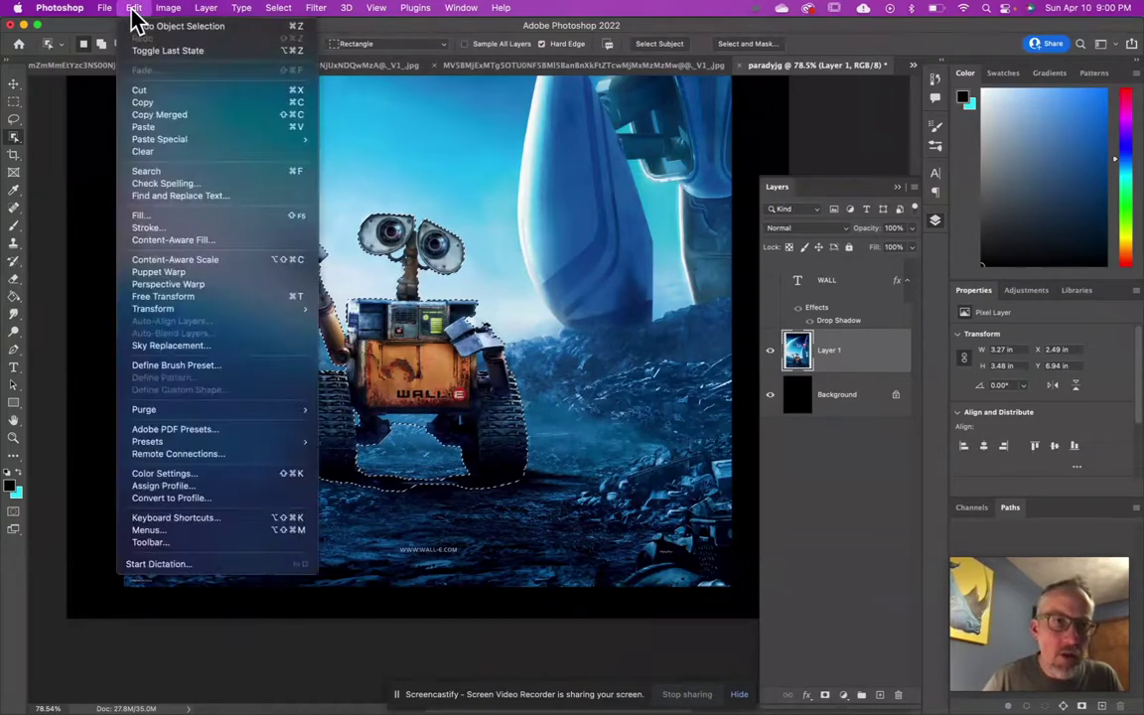
left_click(141, 214)
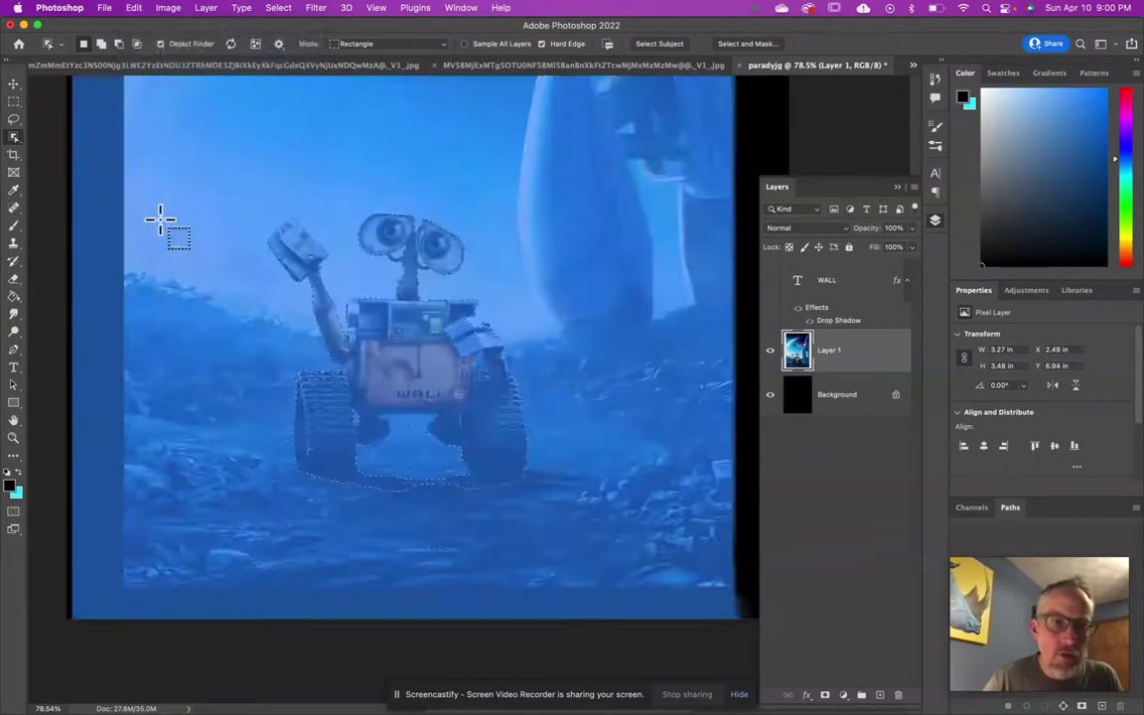
left_click(611, 126)
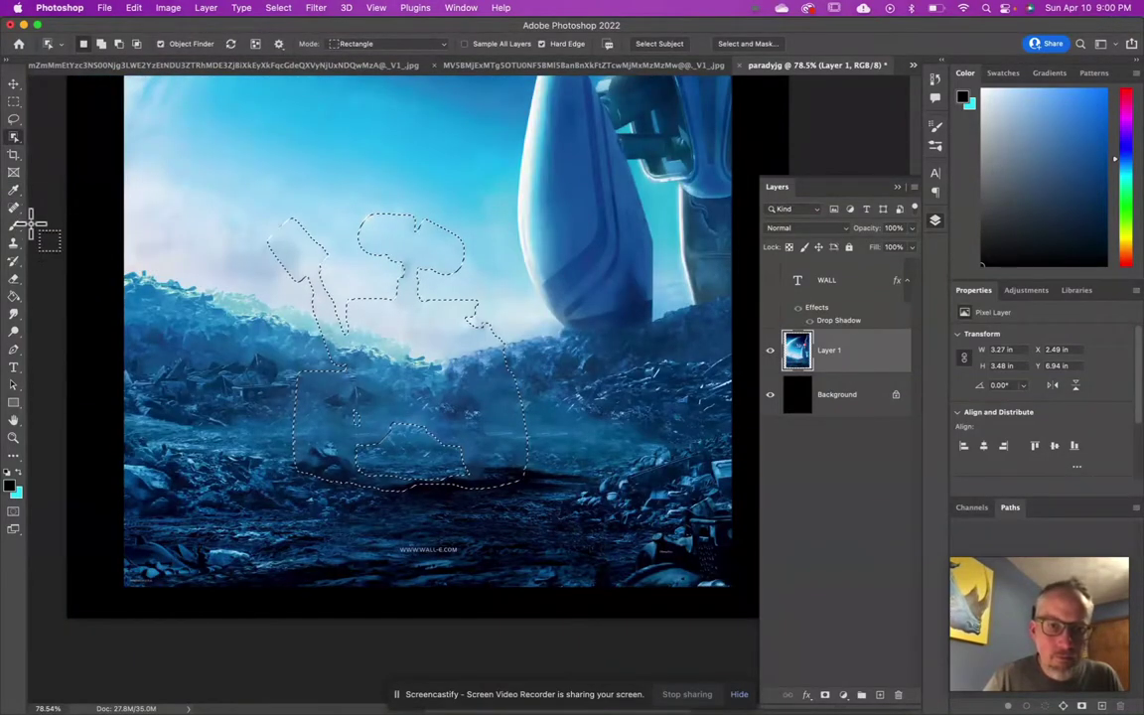
key("super+d")
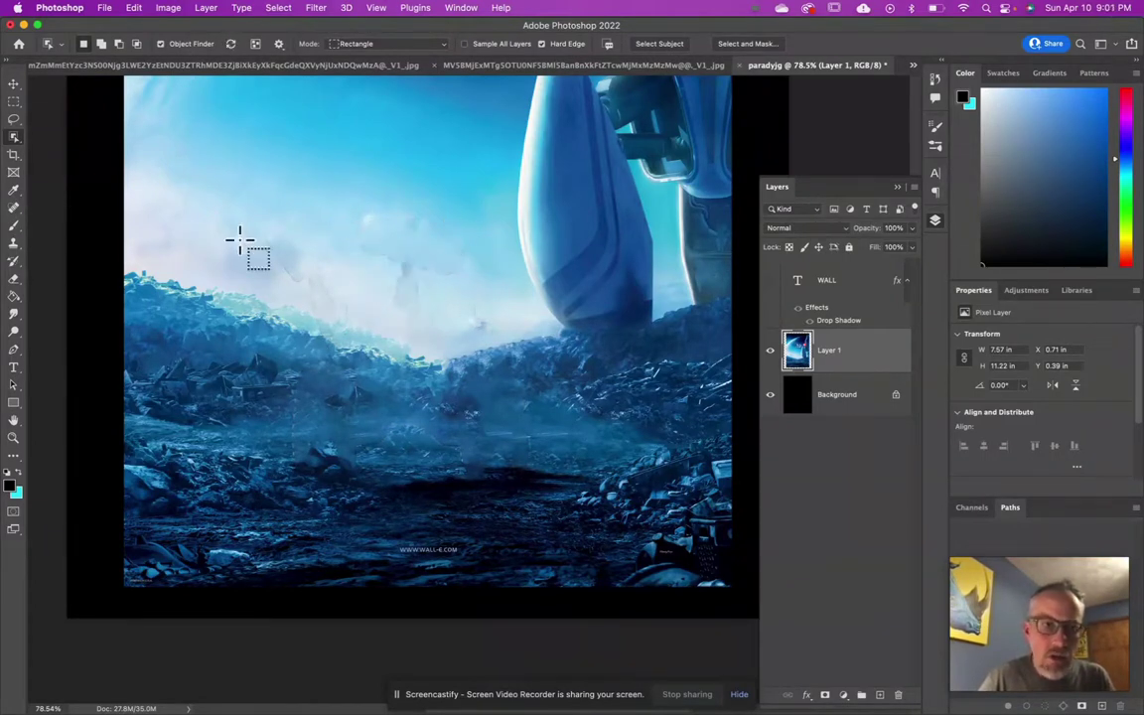
- Smudge the leftover robot traces in the sky at 90% strength and undo the last stroke
left_click(15, 314)
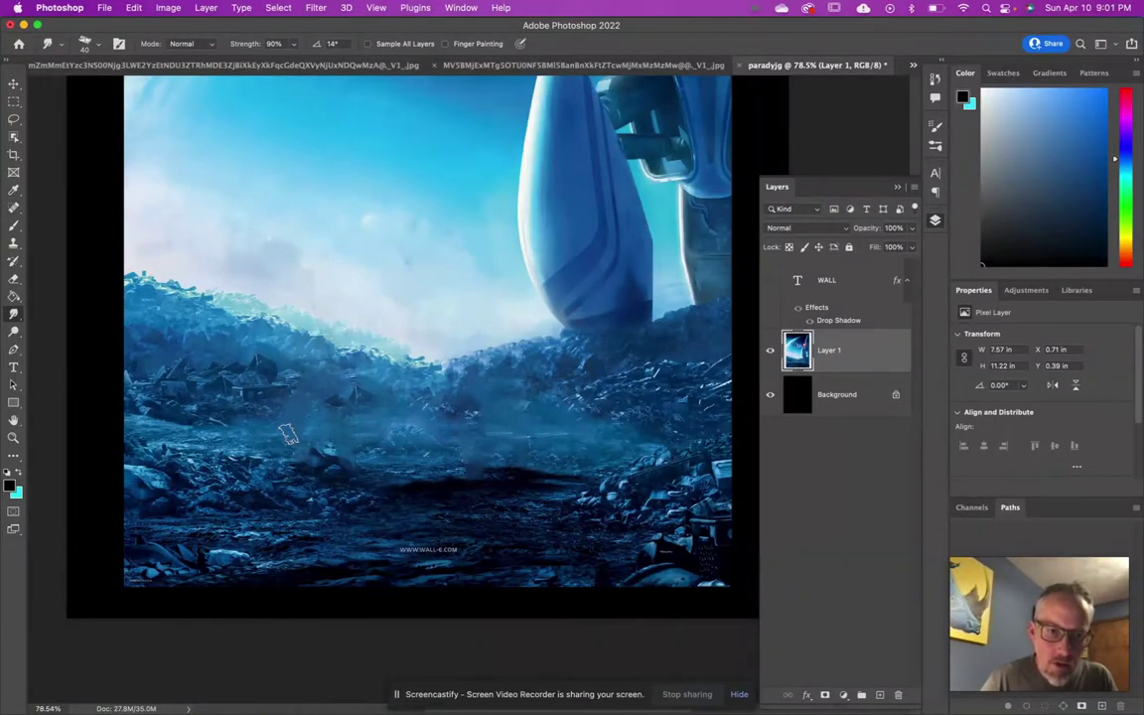
key("super+z")
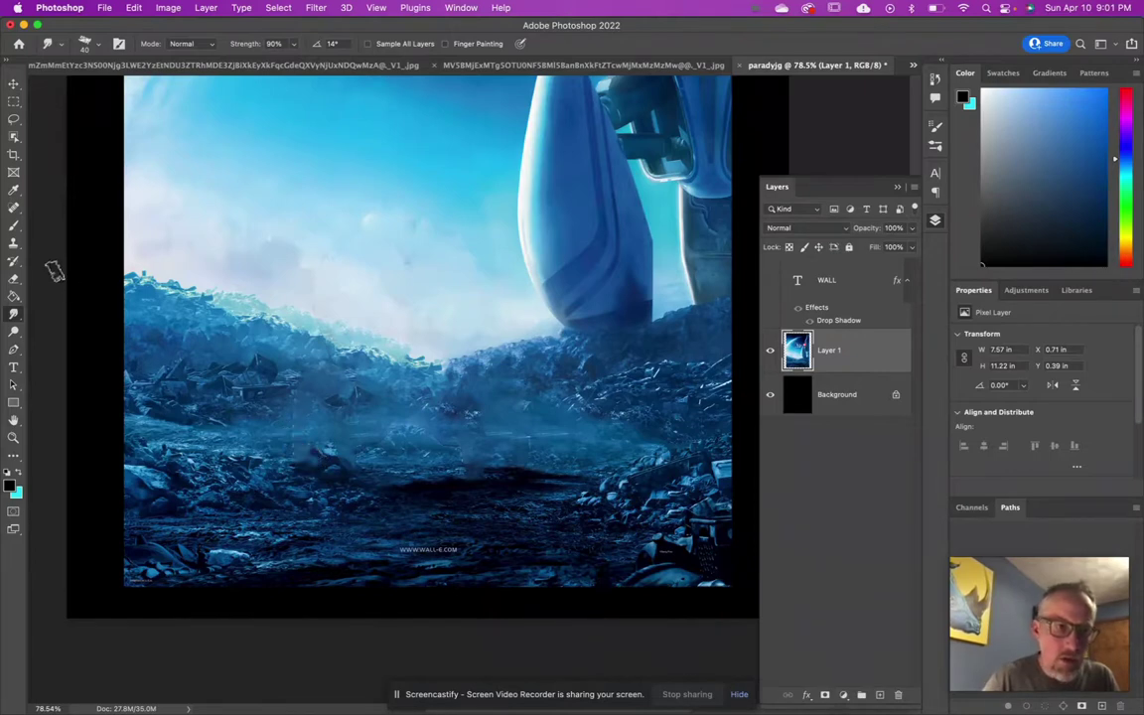
- Clone nearby rubble over the filled ground where the robot's tread stood, using the Clone Stamp at size 100
left_click(14, 243)
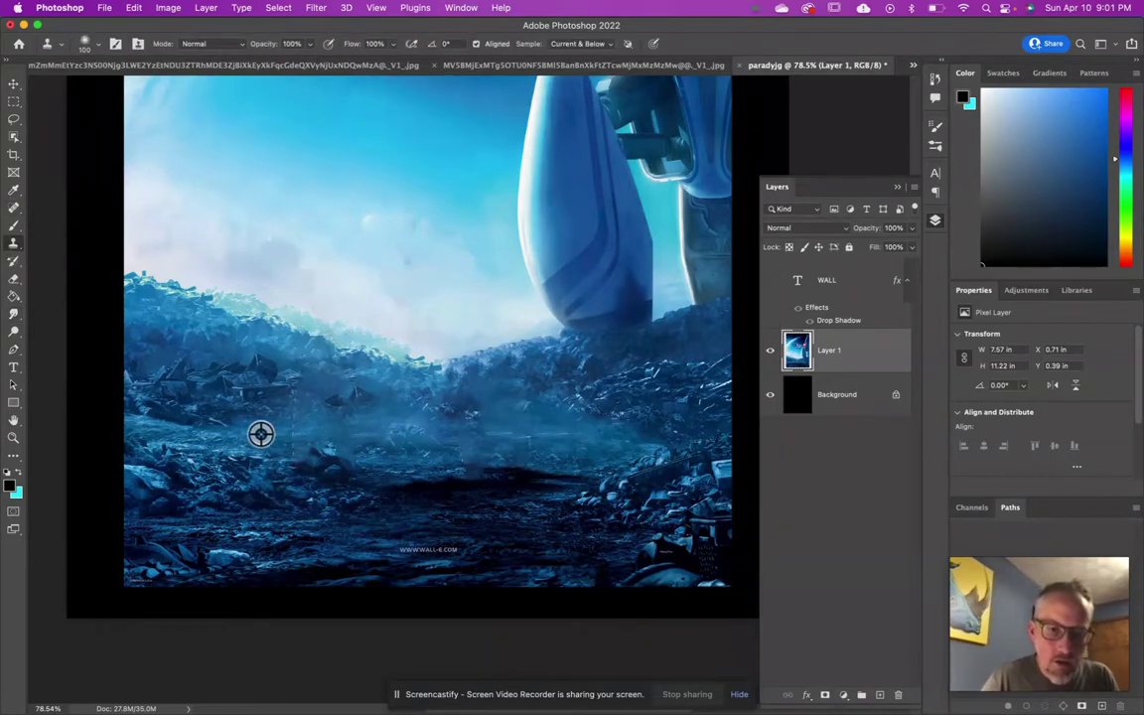
left_click(253, 396, "alt")
left_click(300, 392)
mouse_move(298, 424)
left_mouse_down()
mouse_move(298, 450)
mouse_move(294, 403)
mouse_move(296, 419)
mouse_move(296, 401)
mouse_move(336, 398)
left_mouse_up()
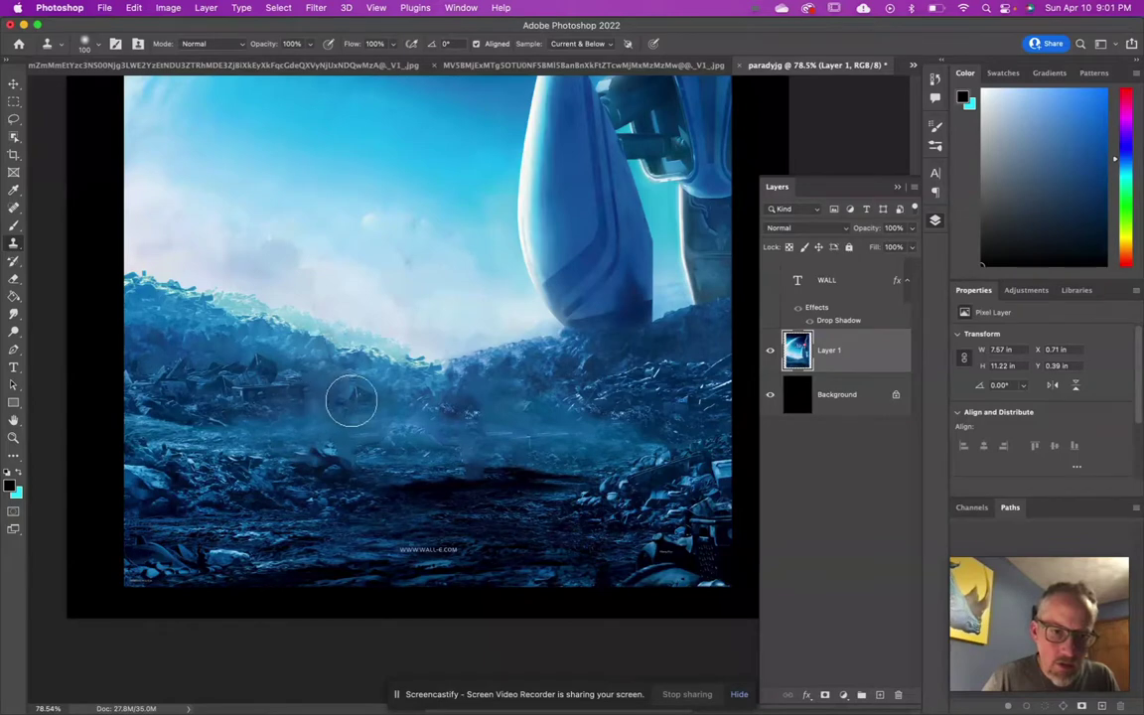
- Show the hidden WALL title layer over the poster and activate the Type tool
scroll(439, 459, "down", 3)
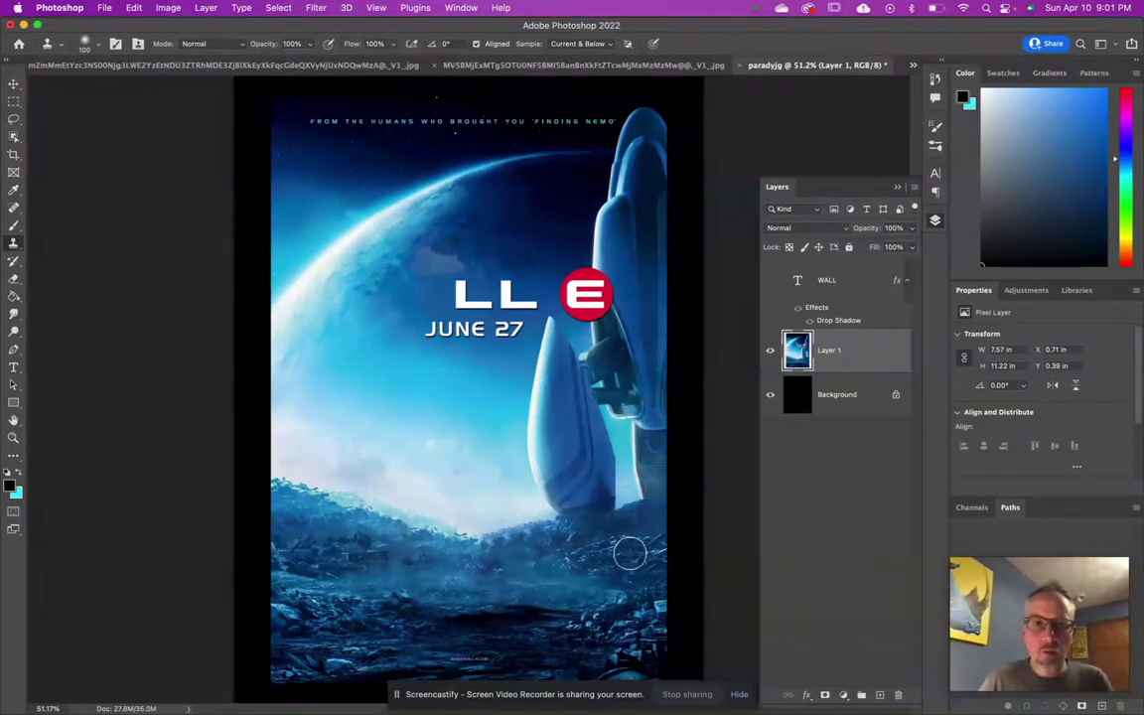
left_click(770, 281)
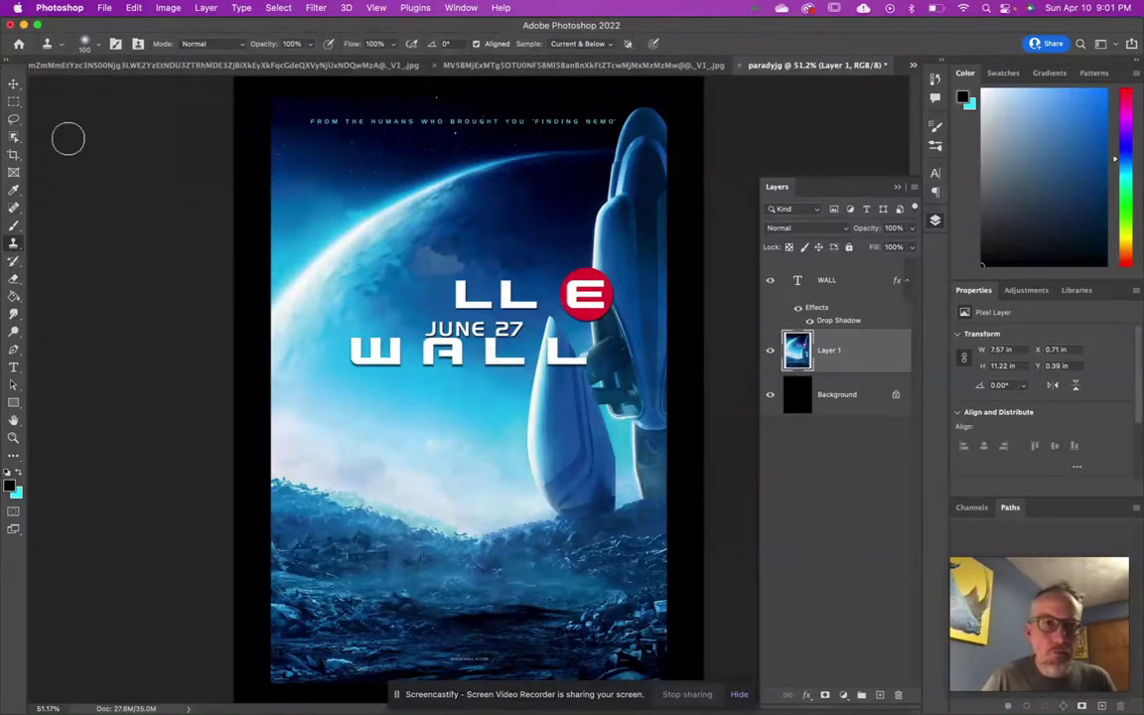
left_click(14, 368)
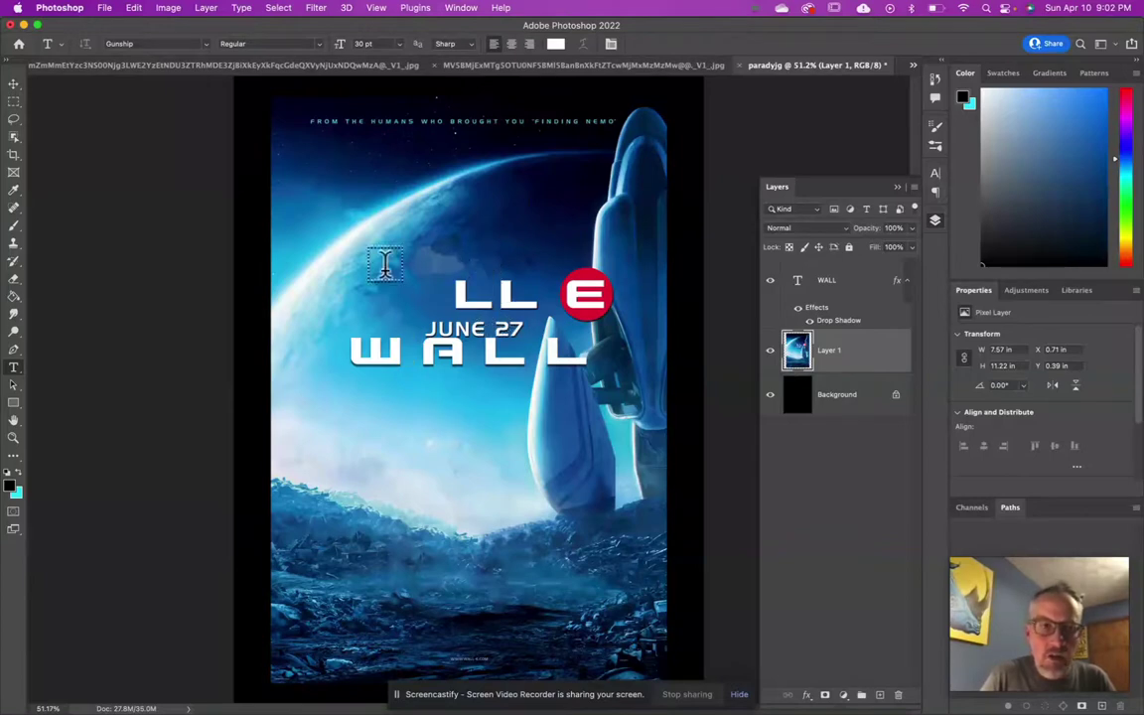
left_click(133, 8)
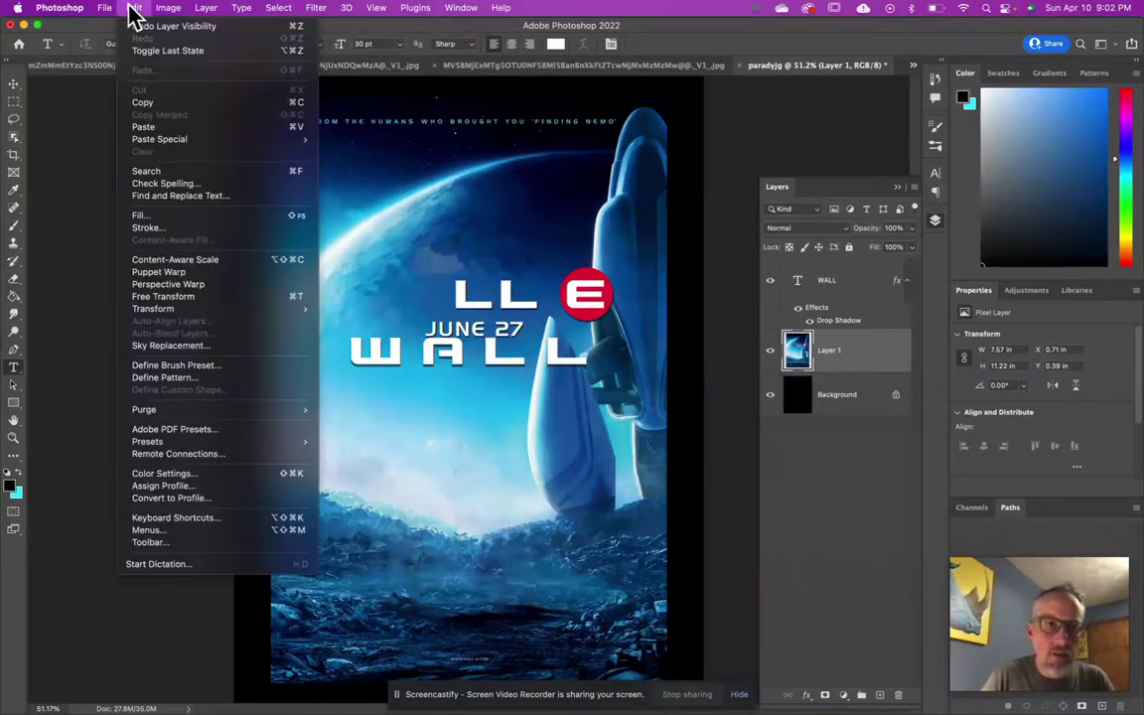
left_click(145, 217)
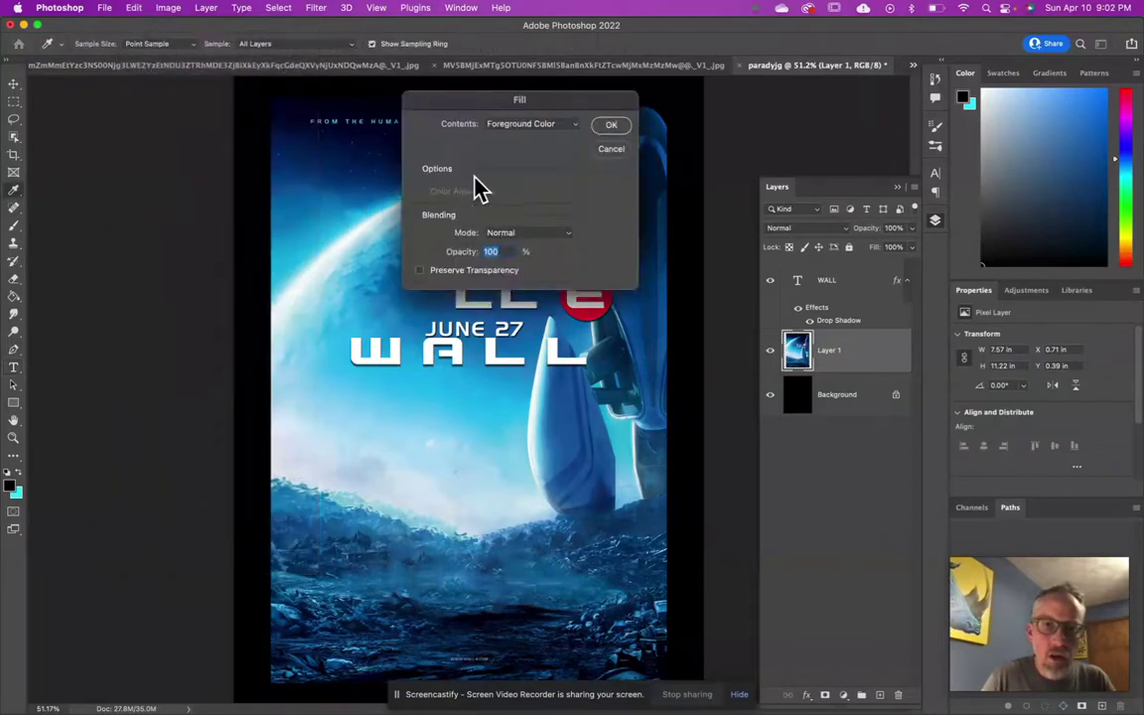
left_click(546, 126)
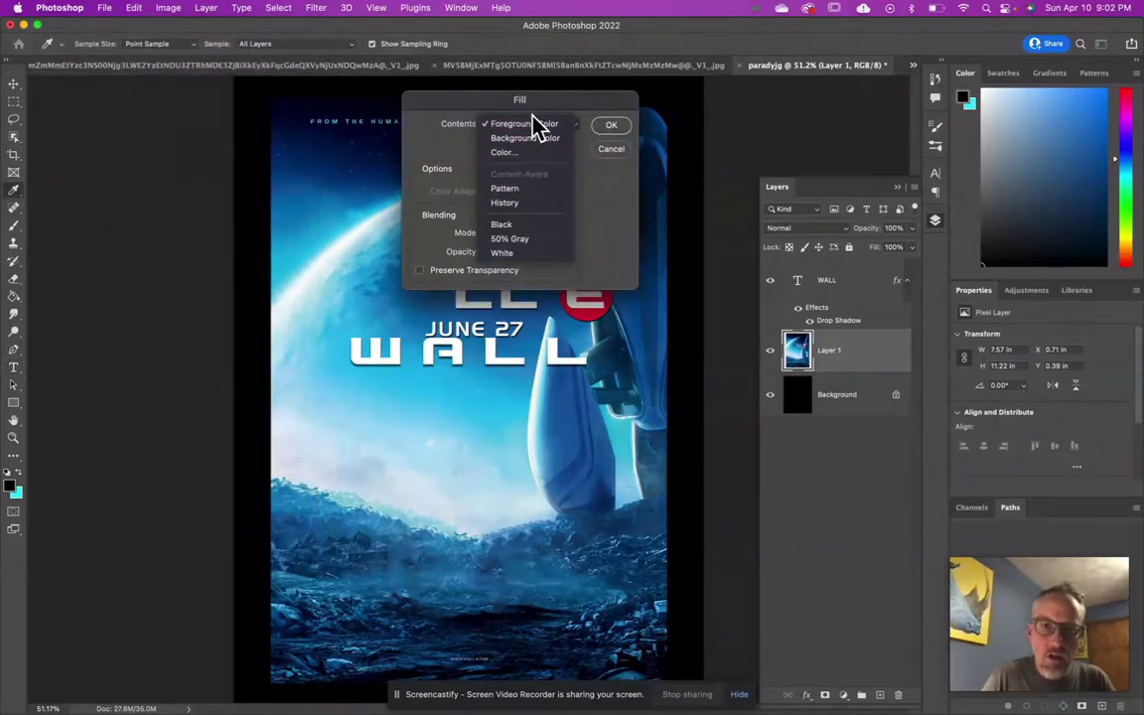
left_click(548, 122)
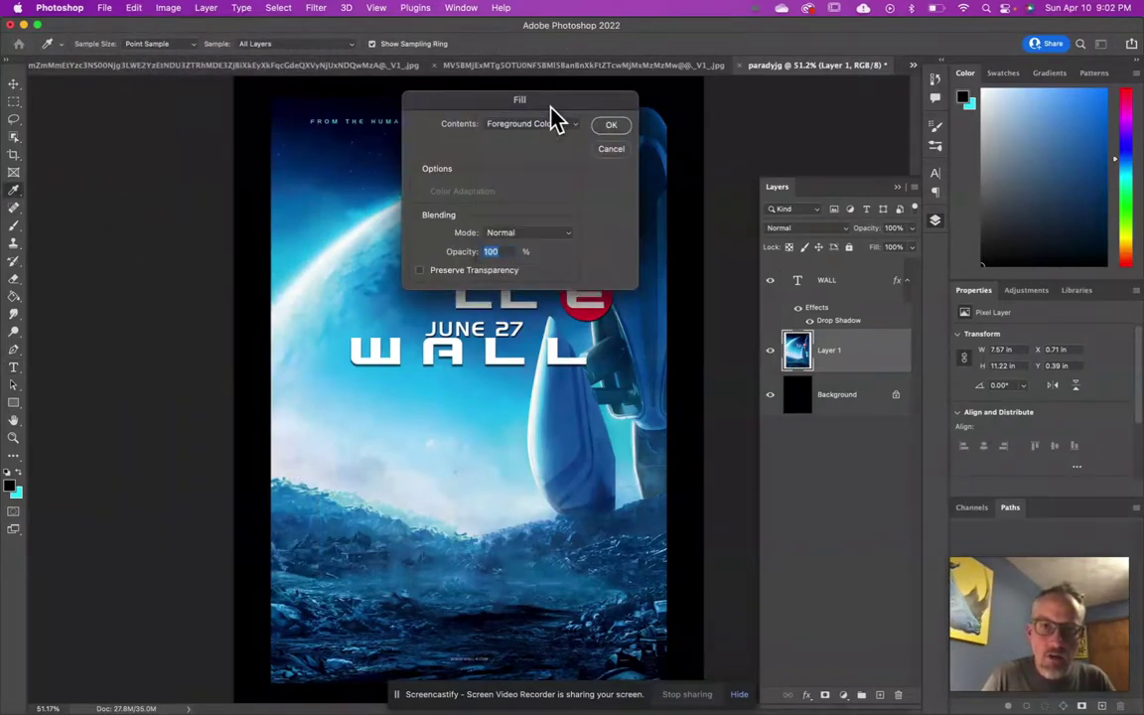
left_click(611, 151)
key("t")
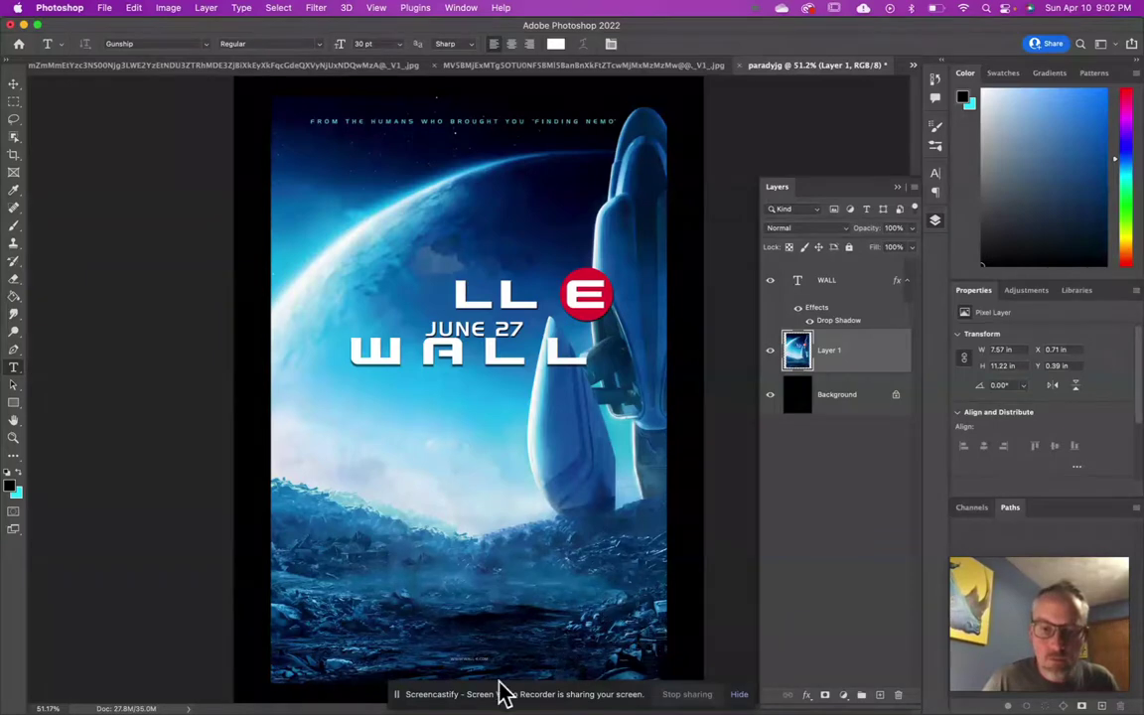
left_click(401, 696)
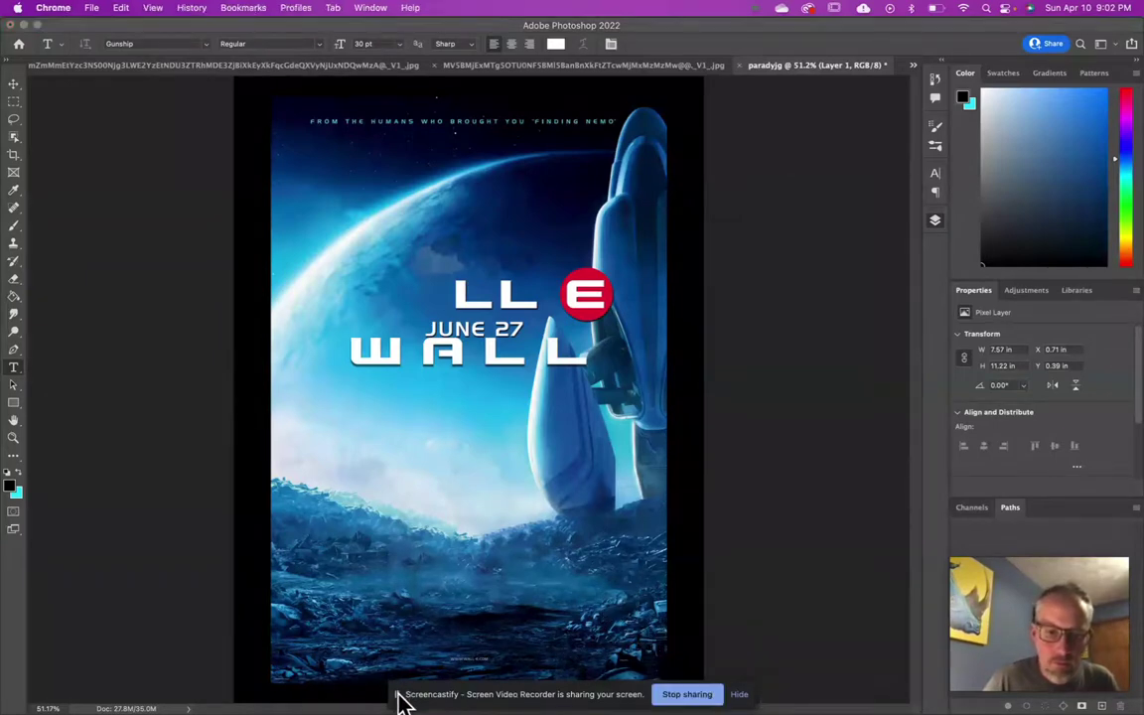